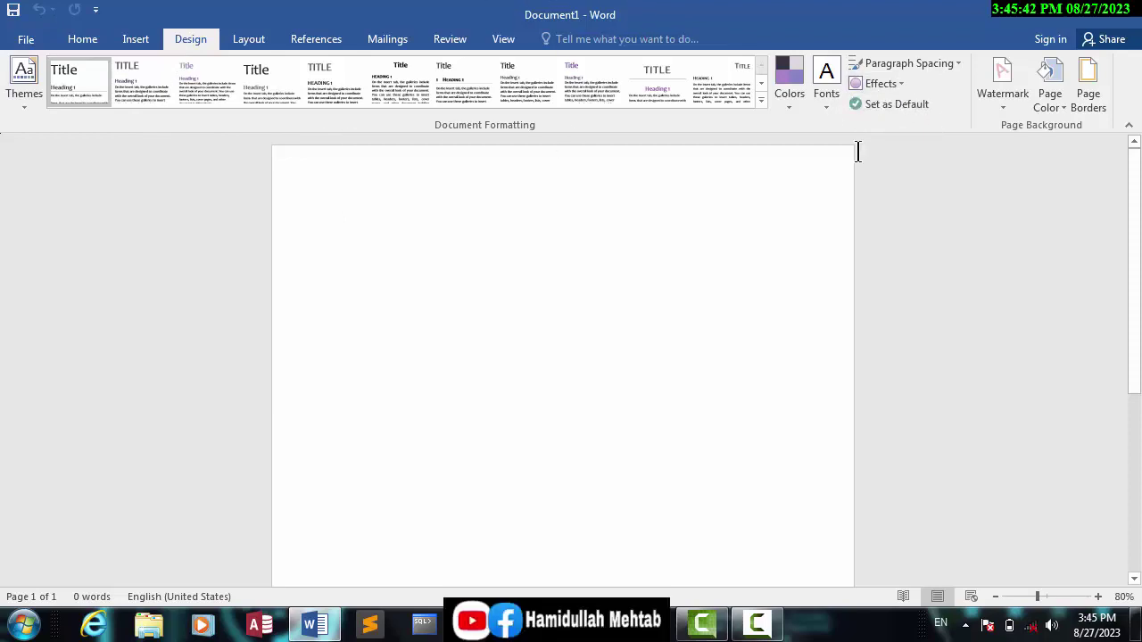
# - Show the page layout options for the blank document and close the screen Magnifier
pyautogui.click(248, 42)
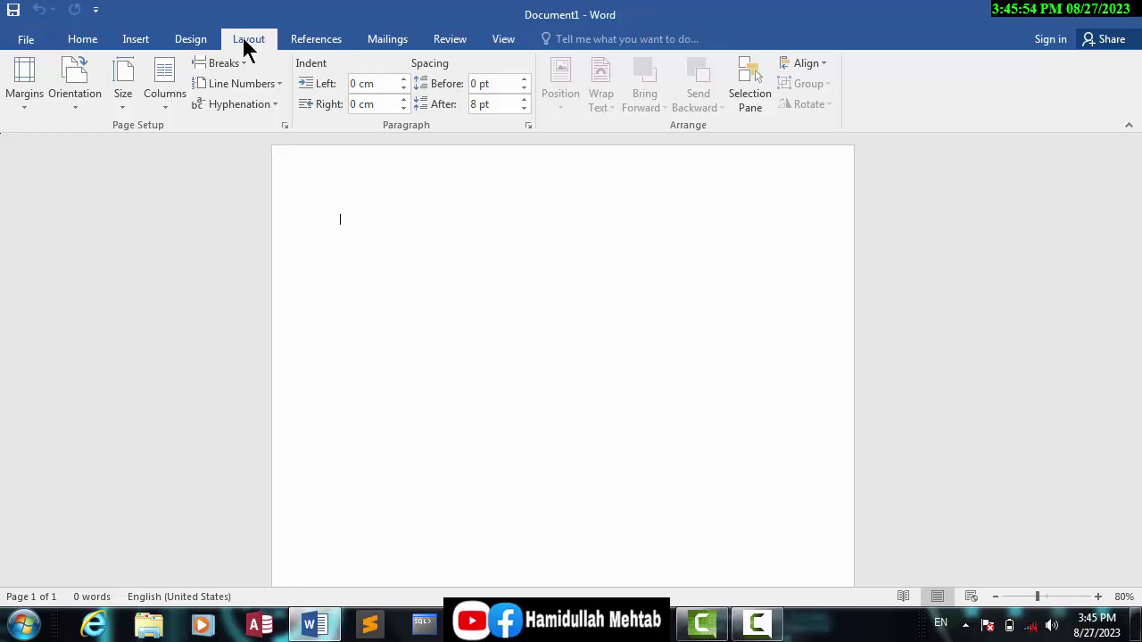
pyautogui.press('super+plus')
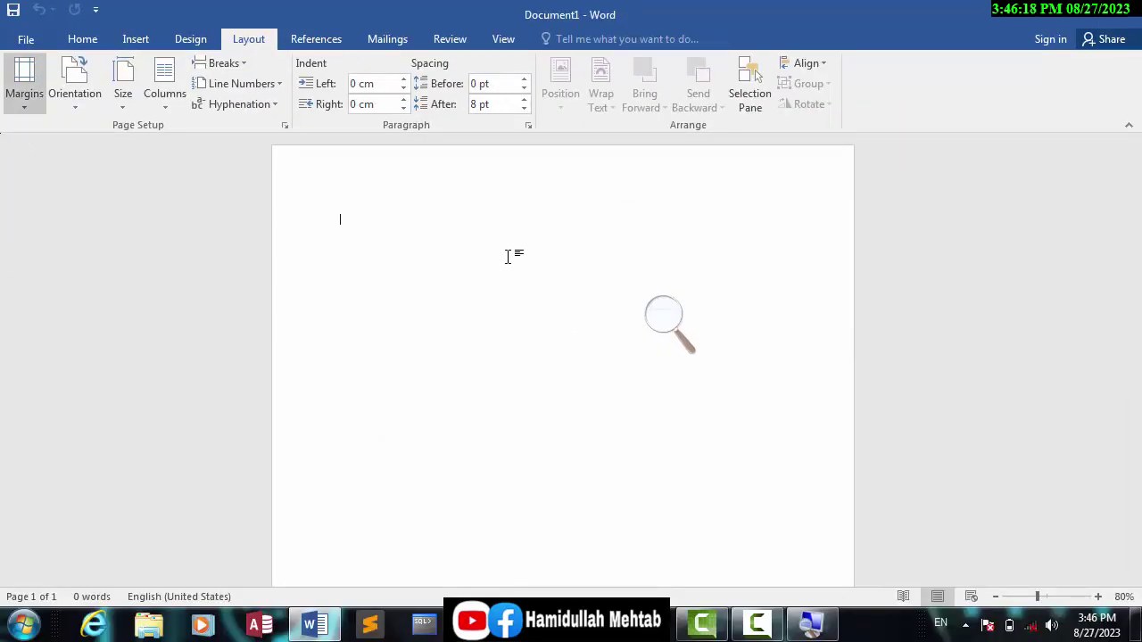
pyautogui.click(665, 318)
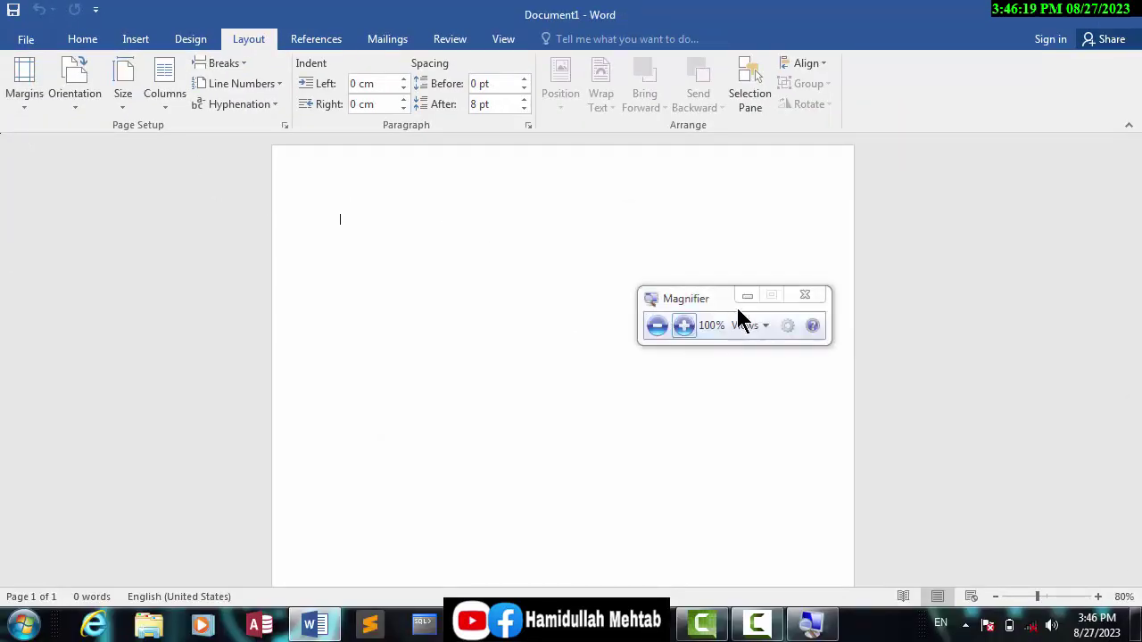
pyautogui.click(812, 292)
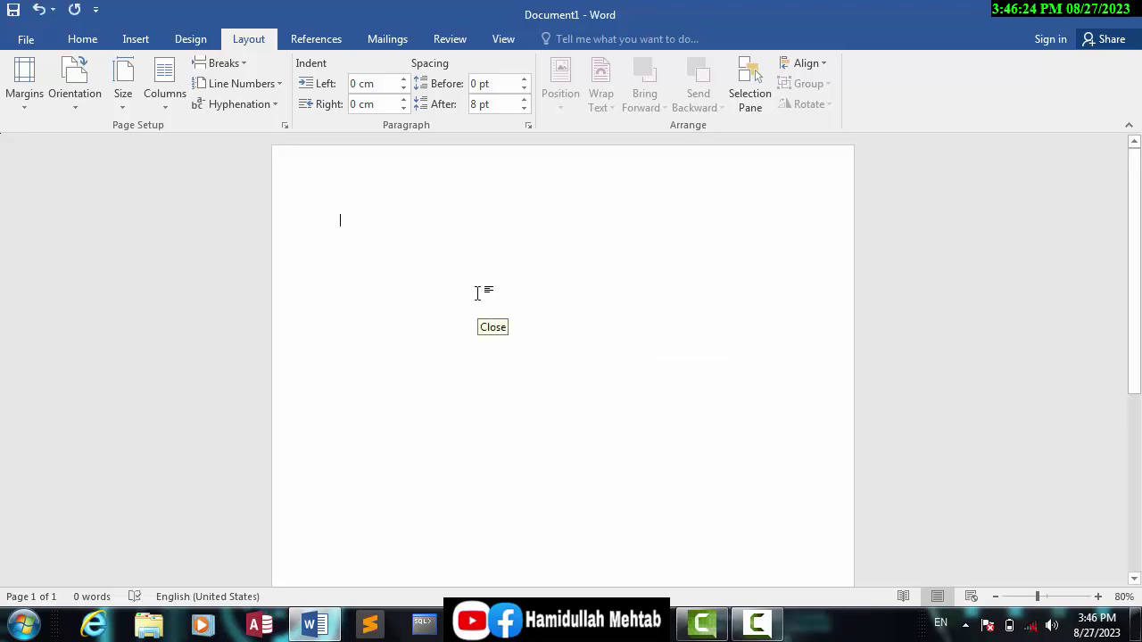
# - Generate paragraphs of sample text in the blank document with the formula =rand()
pyautogui.write('=rand(')
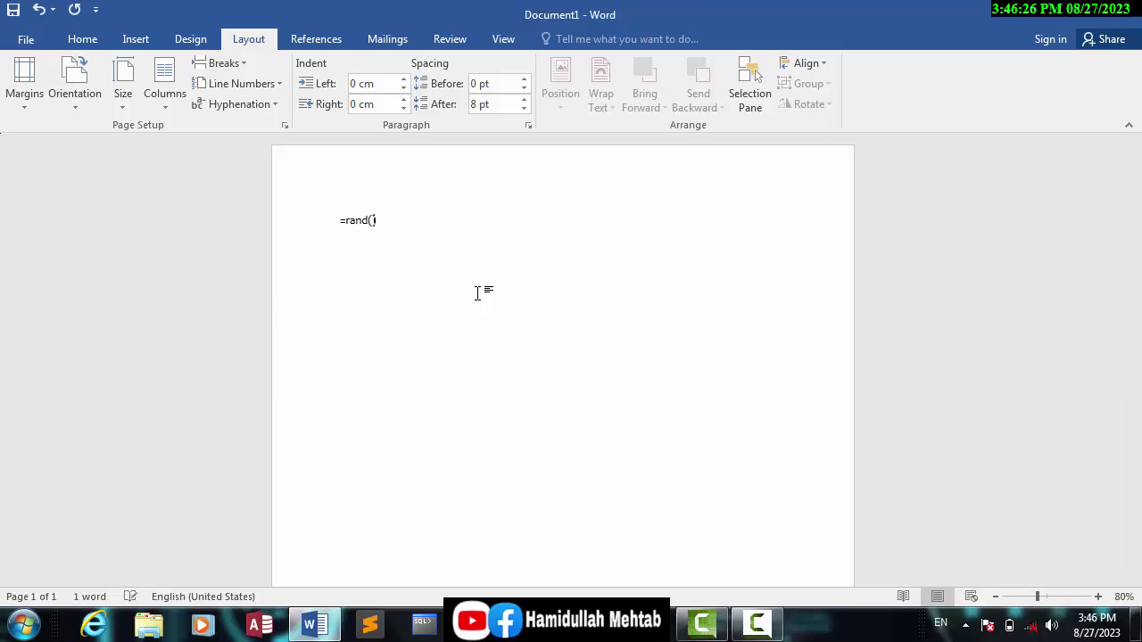
pyautogui.write(')')
pyautogui.press('Return')
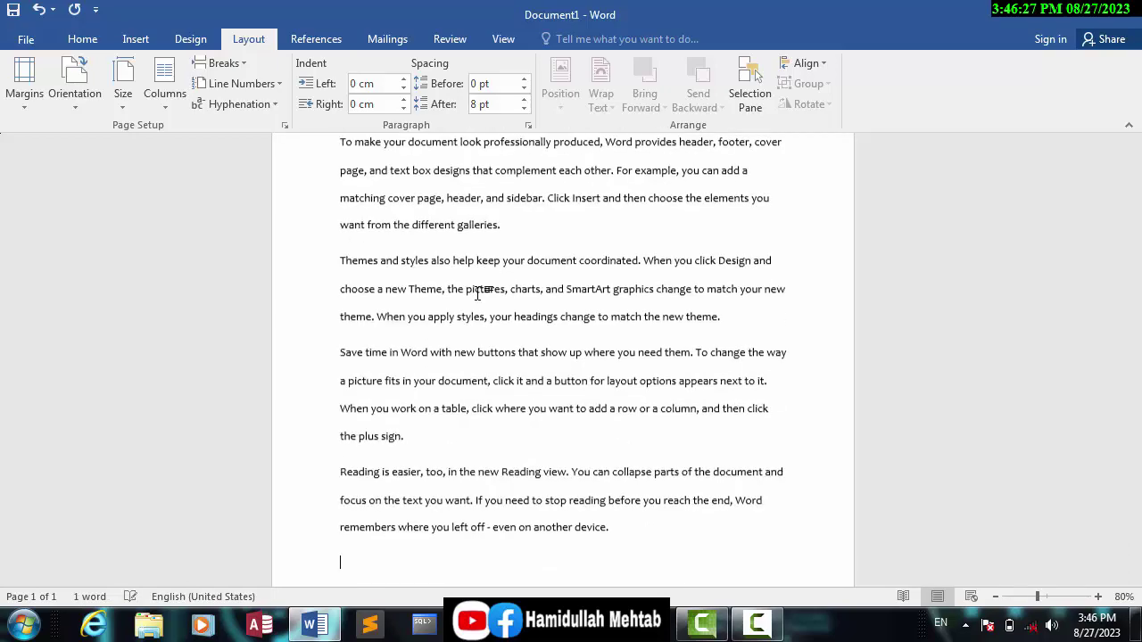
# - Select all the sample text and apply the Narrow margin preset
pyautogui.click(997, 597)
pyautogui.click(996, 596)
pyautogui.click(996, 597)
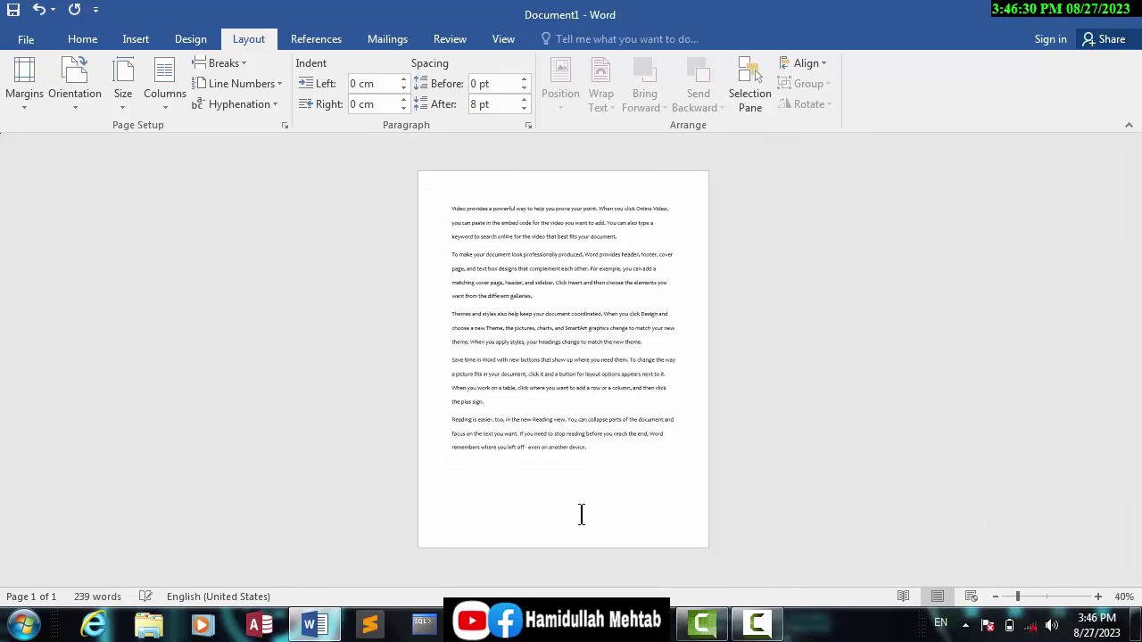
pyautogui.click(996, 597)
pyautogui.moveTo(594, 459); pyautogui.dragTo(424, 190)
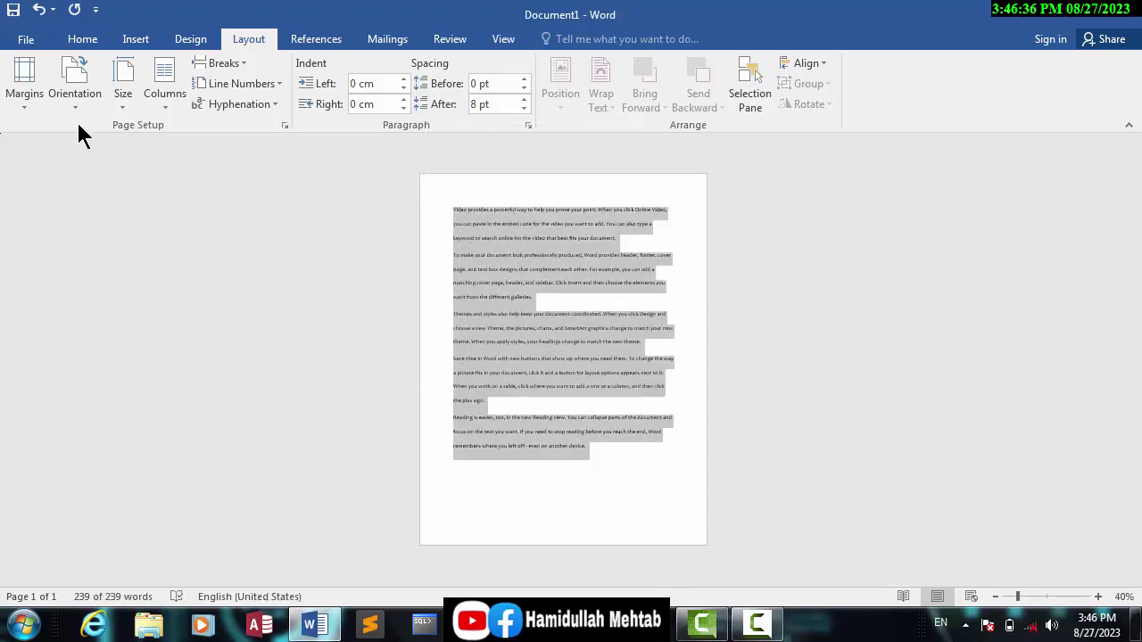
pyautogui.click(24, 108)
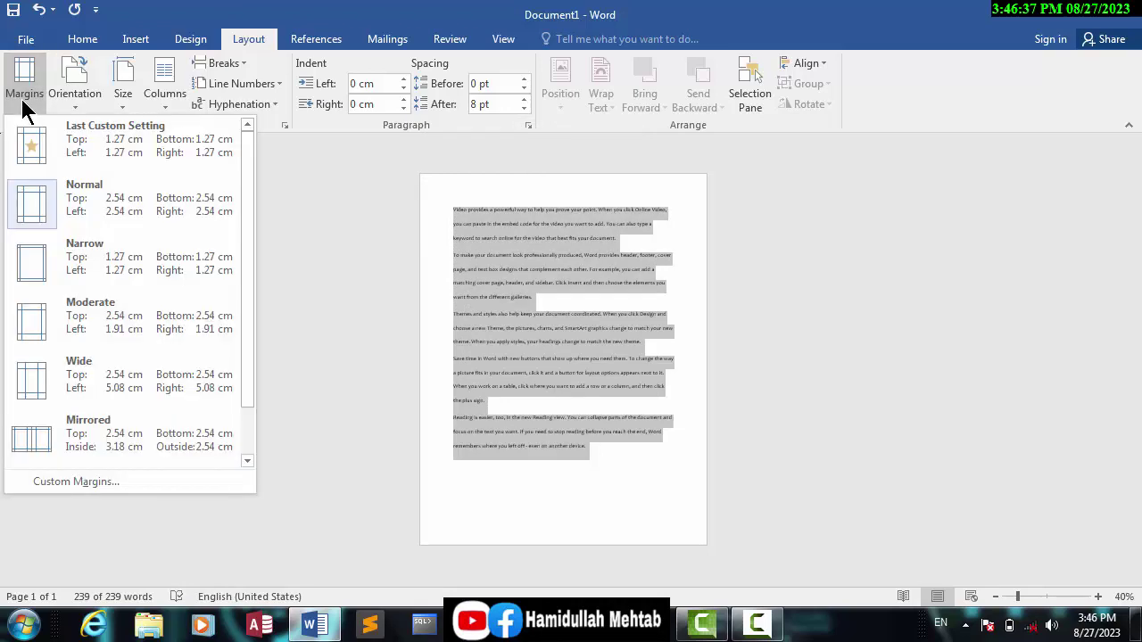
pyautogui.click(79, 272)
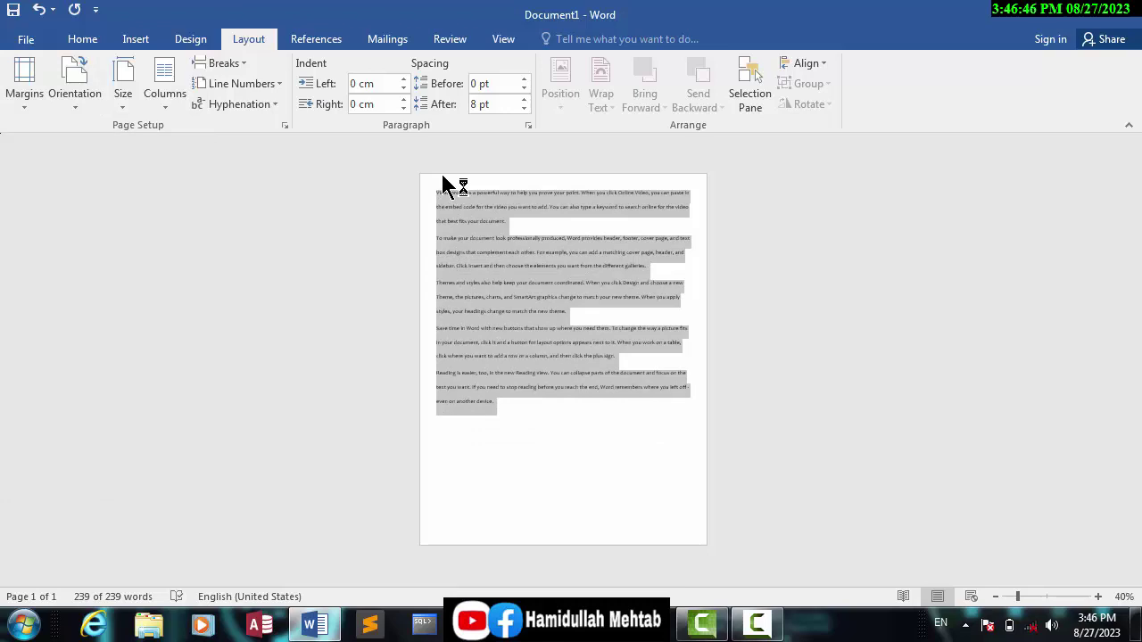
# - Apply the Last Custom Setting margins to the document and return it to the Normal preset
pyautogui.click(35, 104)
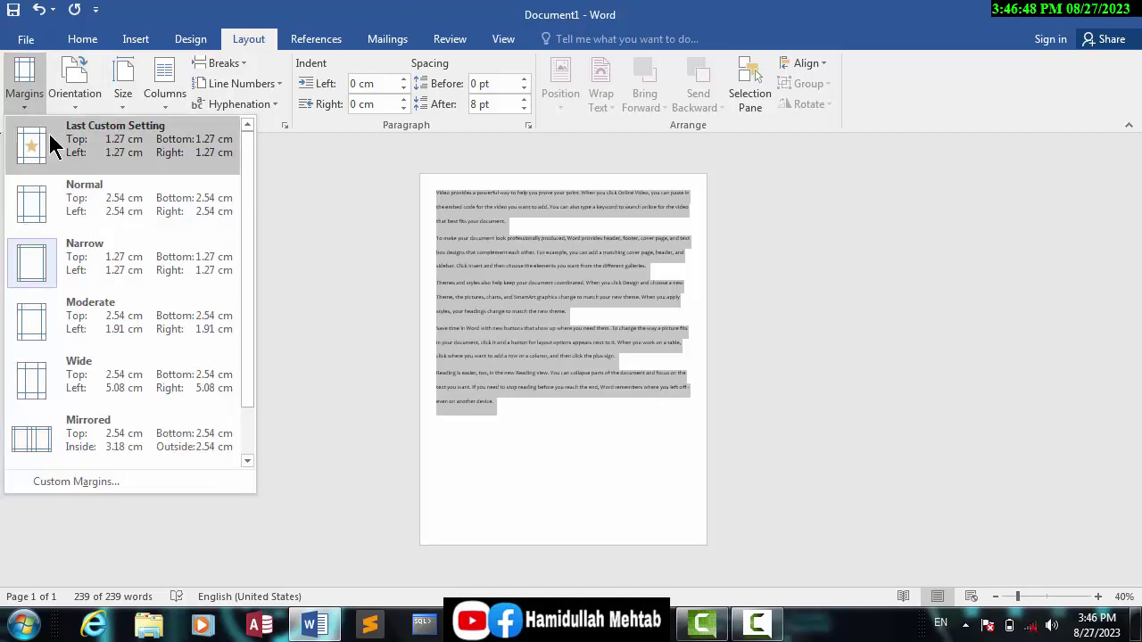
pyautogui.click(49, 134)
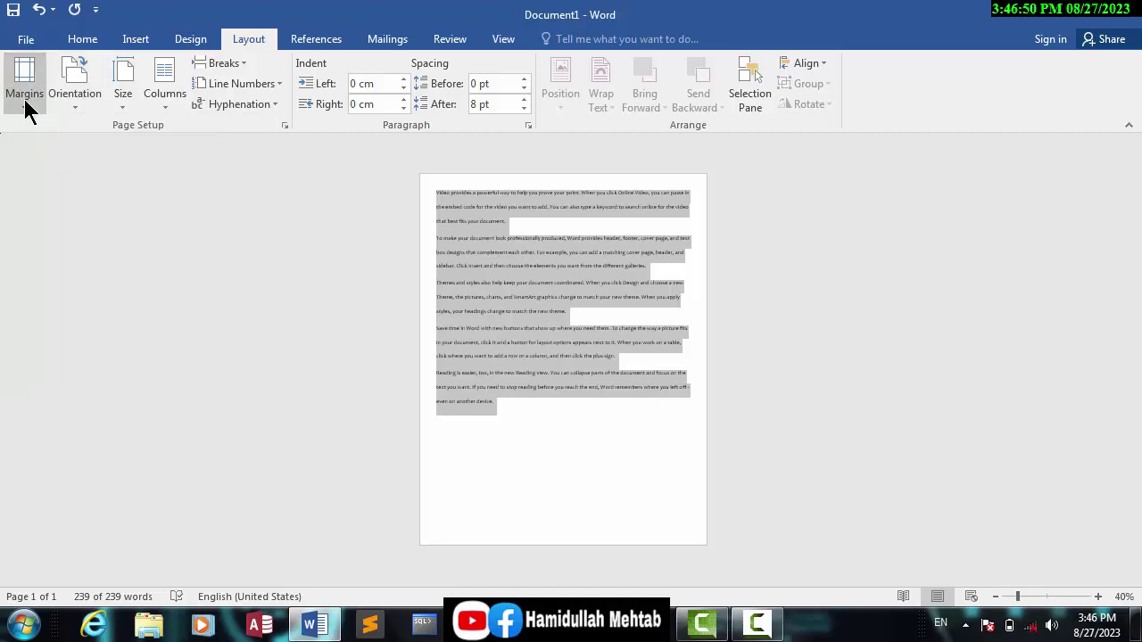
pyautogui.click(27, 102)
pyautogui.click(59, 200)
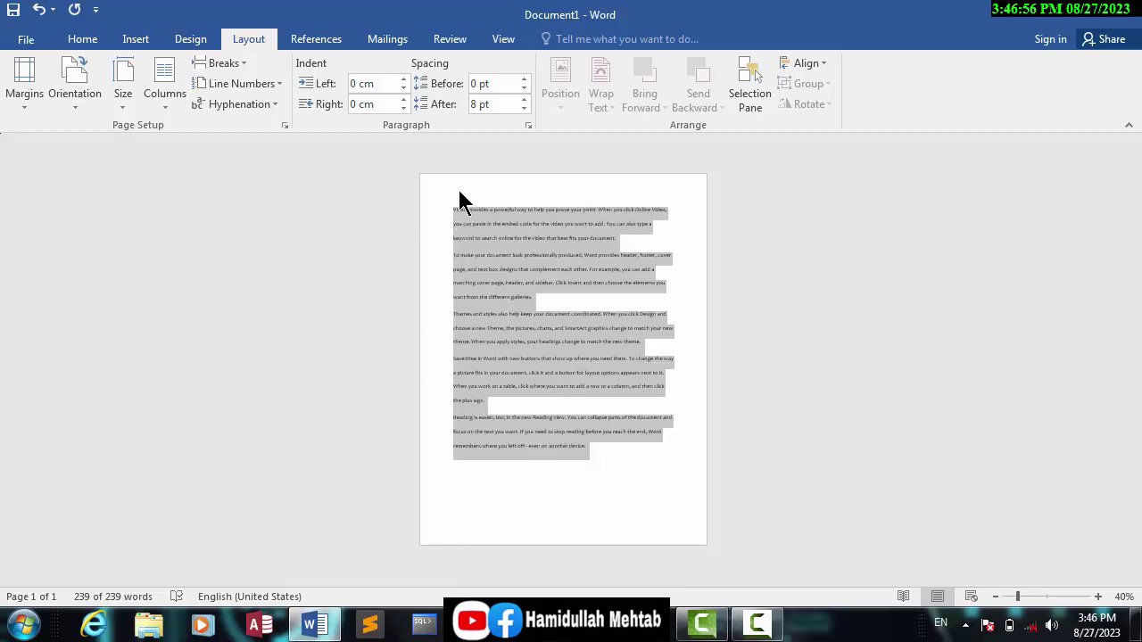
# - Try the Narrow margin preset on the document, followed by the Moderate preset
pyautogui.click(13, 109)
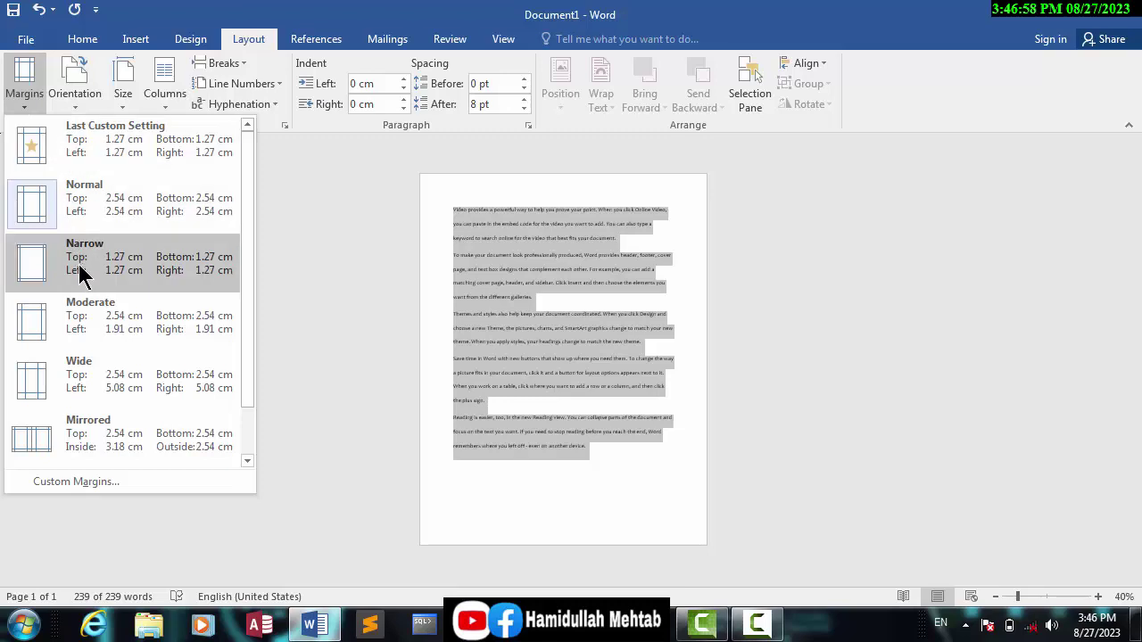
pyautogui.click(81, 268)
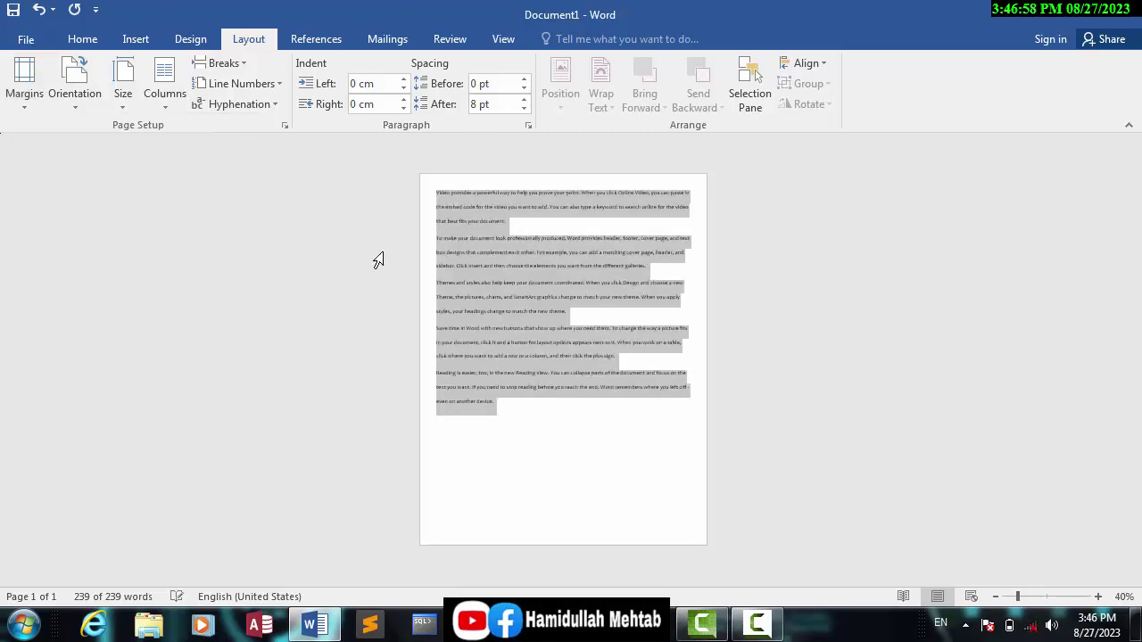
pyautogui.click(29, 98)
pyautogui.click(78, 325)
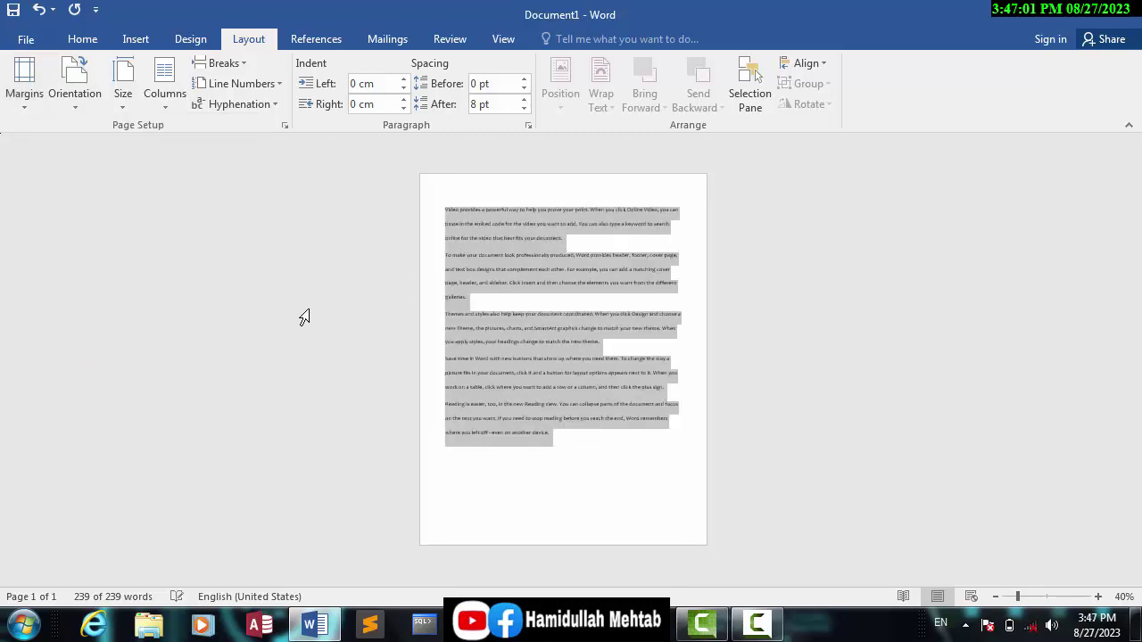
# - Try the Wide margin preset on the document and return to Normal margins
pyautogui.click(14, 112)
pyautogui.click(89, 385)
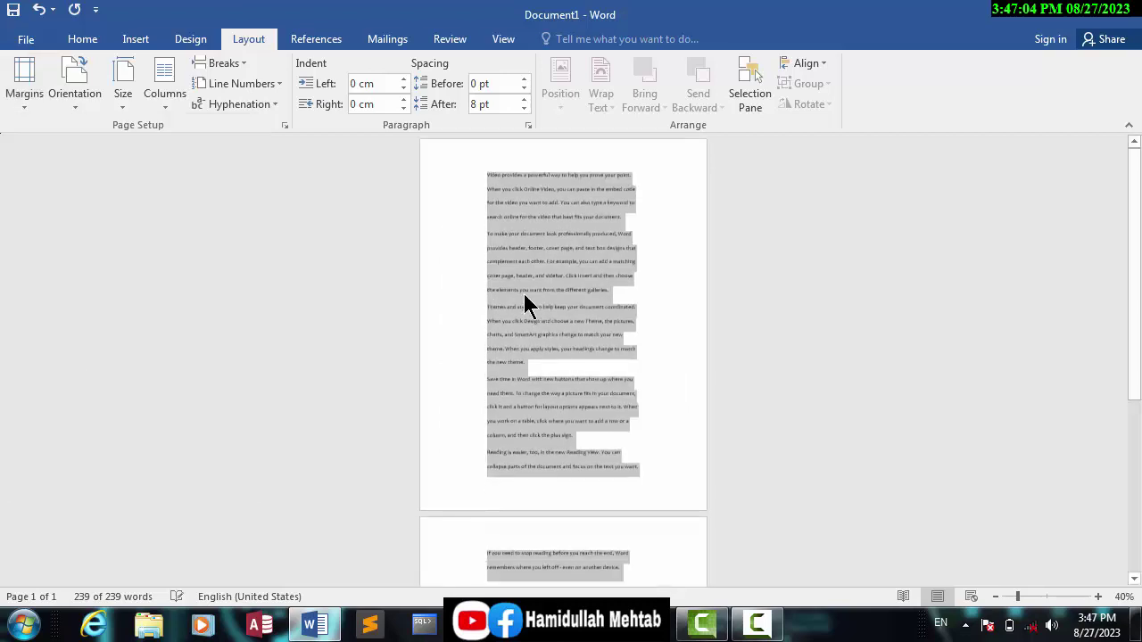
pyautogui.click(31, 106)
pyautogui.click(49, 220)
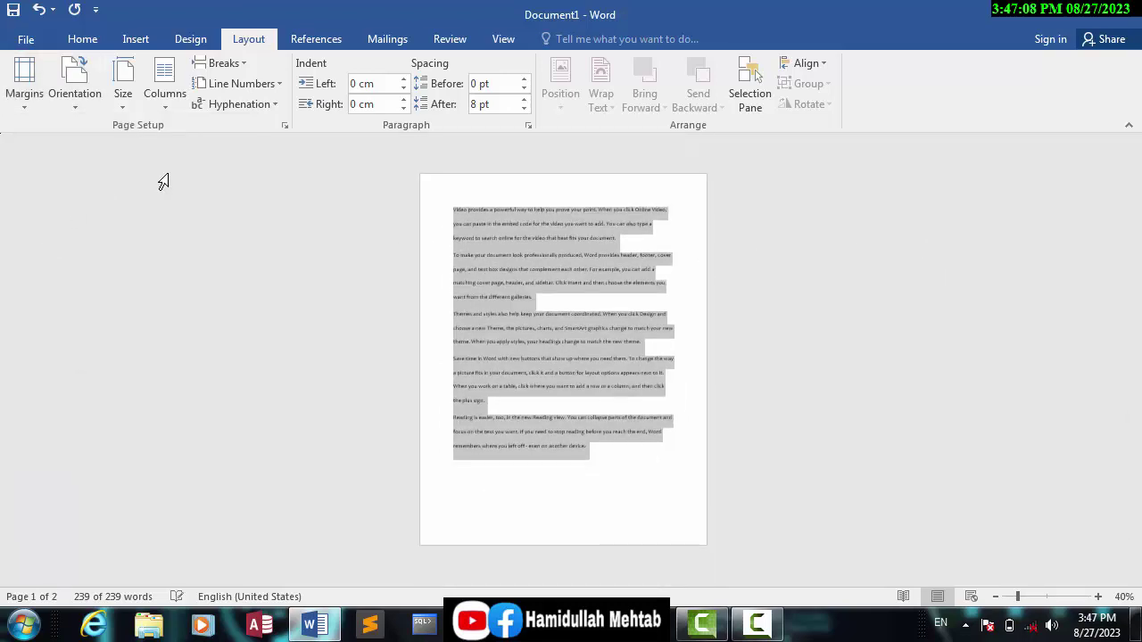
# - Open the Page Setup settings and set the top and bottom margins to 1.5 cm
pyautogui.click(286, 127)
pyautogui.press('super+plus')
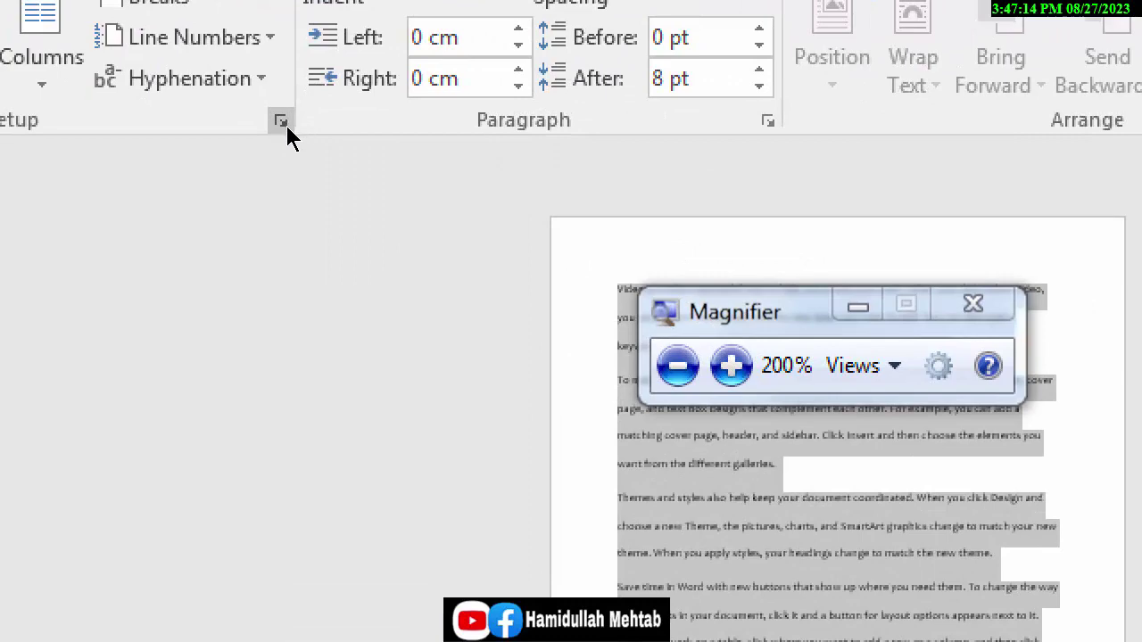
pyautogui.press('super+minus')
pyautogui.click(283, 122)
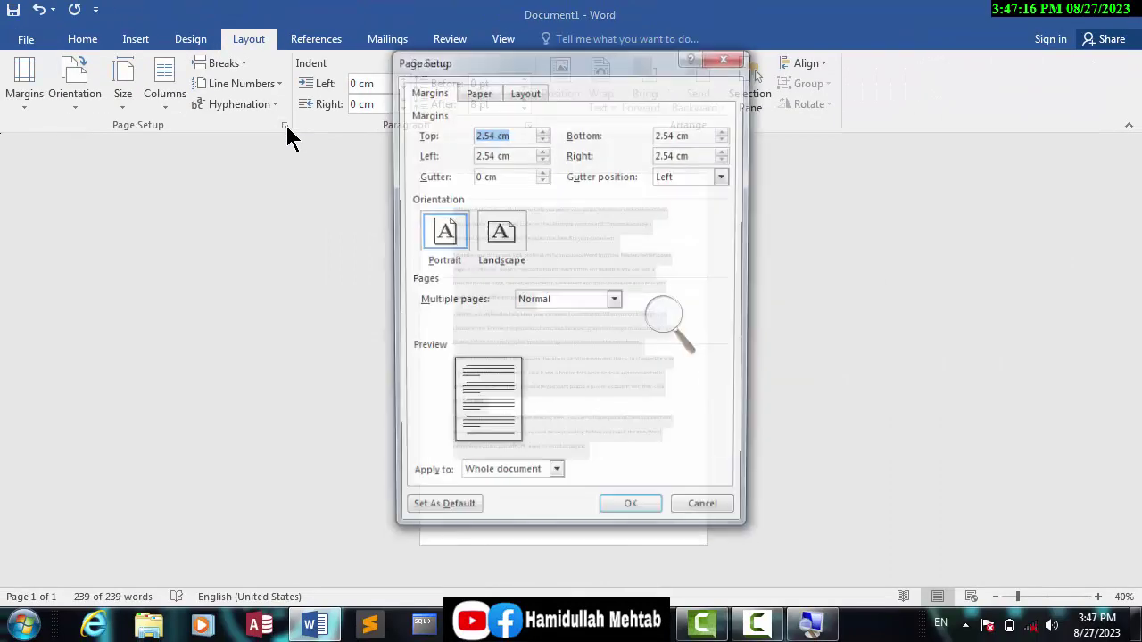
pyautogui.moveTo(552, 57); pyautogui.dragTo(431, 63)
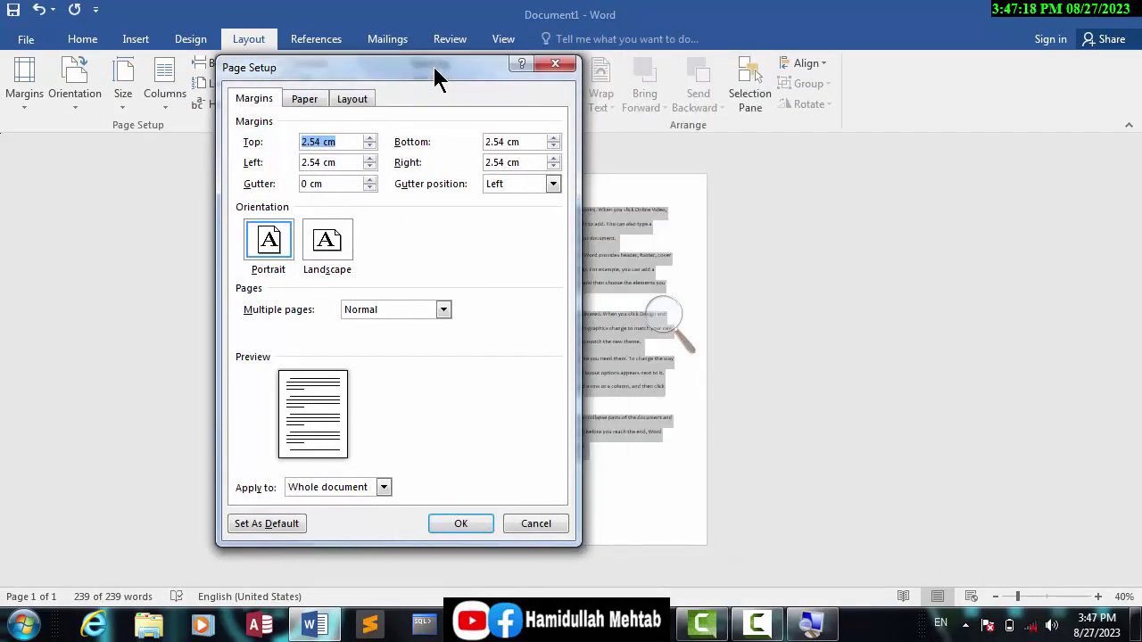
pyautogui.press('super+plus')
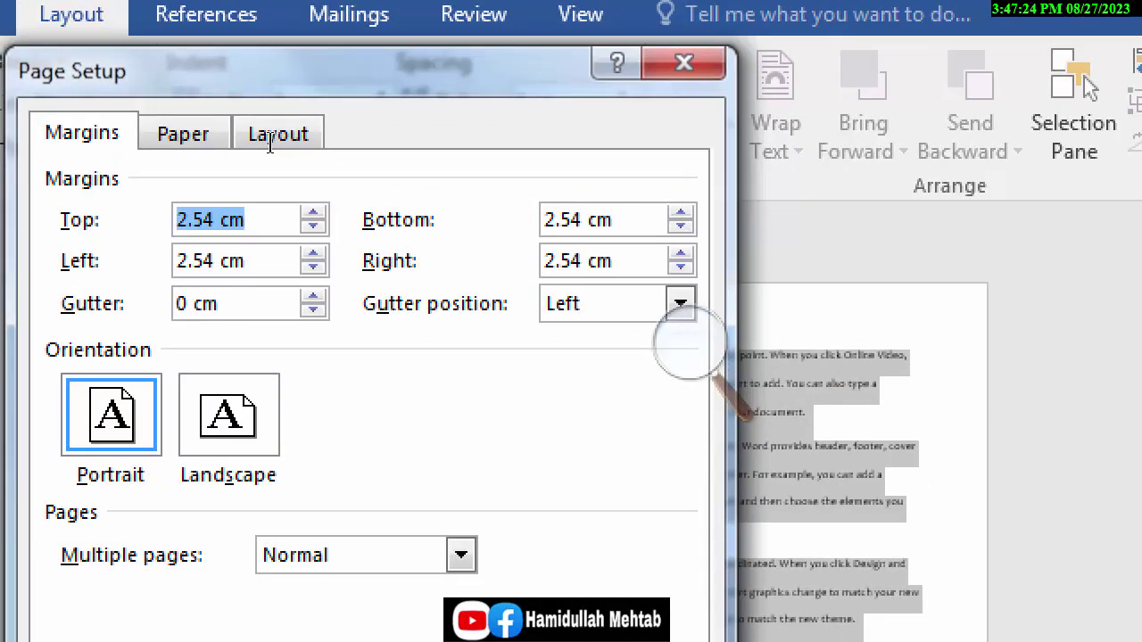
pyautogui.moveTo(296, 143); pyautogui.dragTo(236, 142)
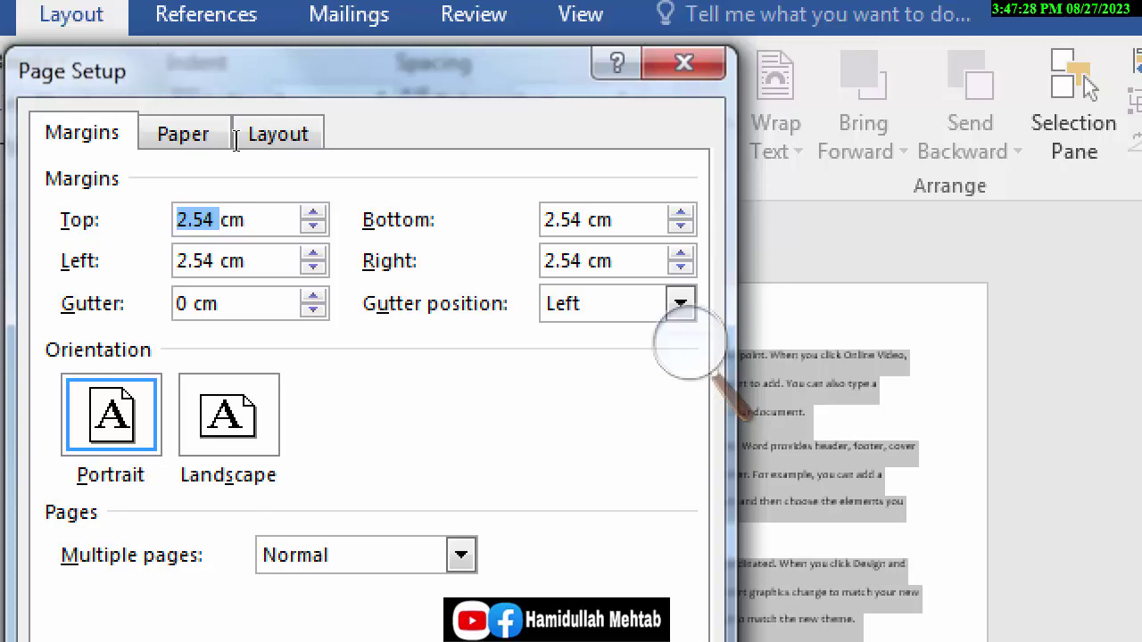
pyautogui.write('1.5')
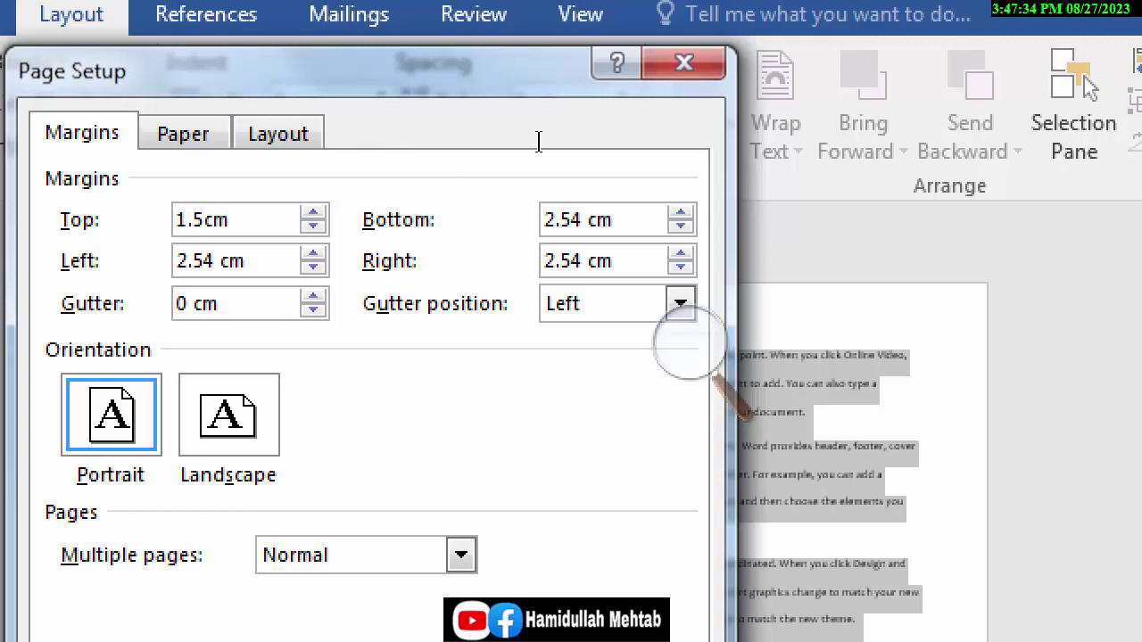
pyautogui.press('Tab')
pyautogui.write('1.5')
# - Set the left and right margins to 1 cm and apply the page setup to the whole document
pyautogui.press('Tab')
pyautogui.write('1')
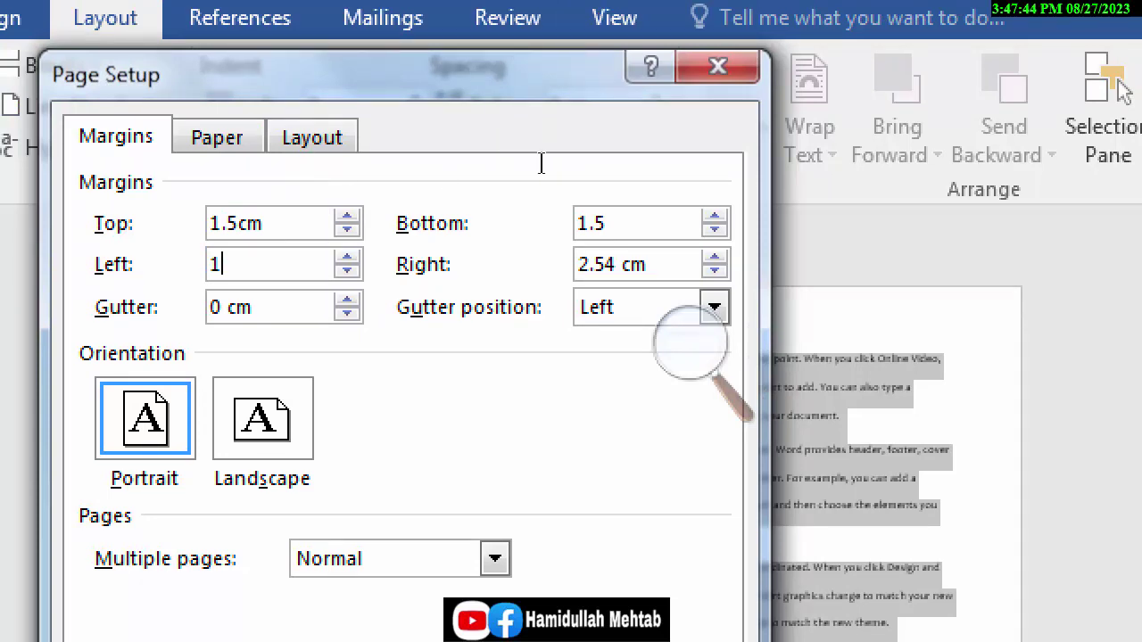
pyautogui.press('Tab')
pyautogui.write('1')
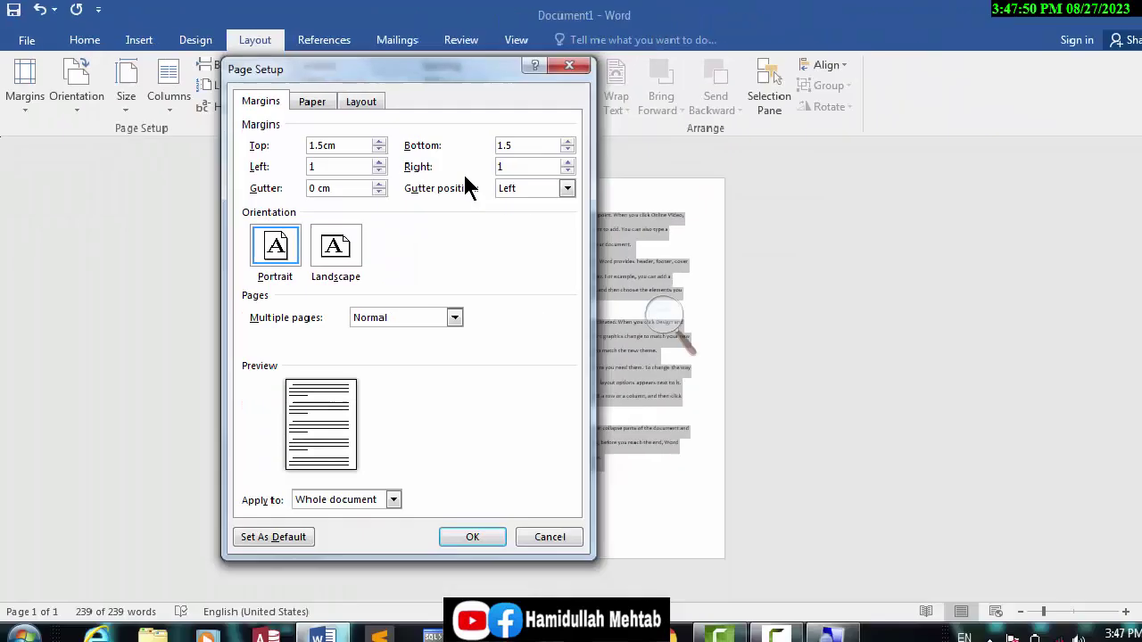
pyautogui.moveTo(347, 141); pyautogui.dragTo(270, 141)
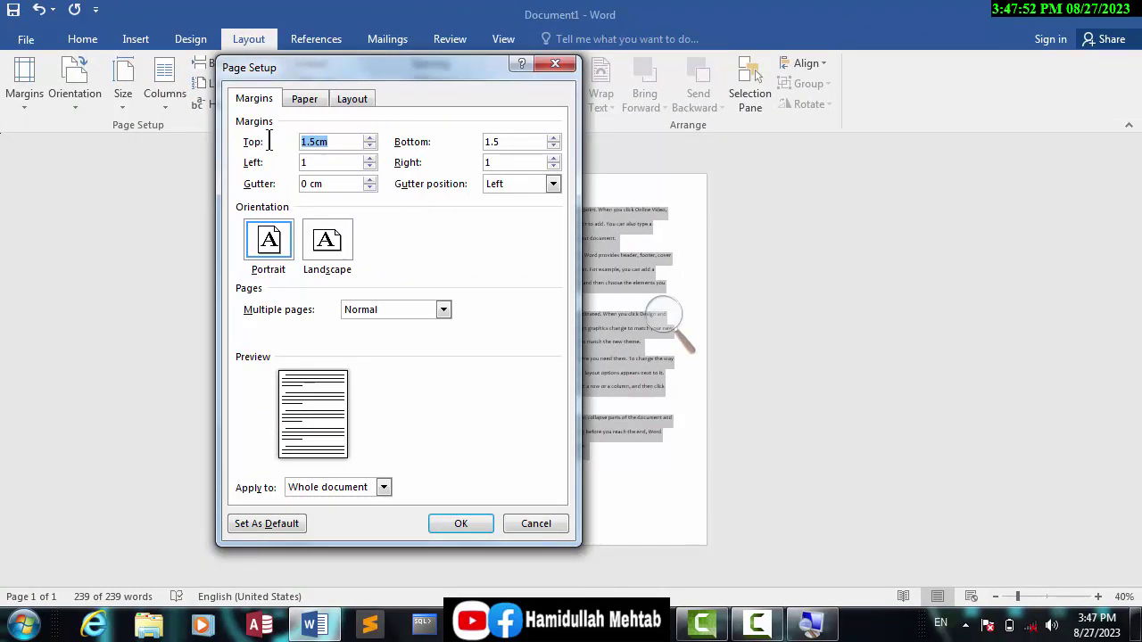
pyautogui.press('Tab')
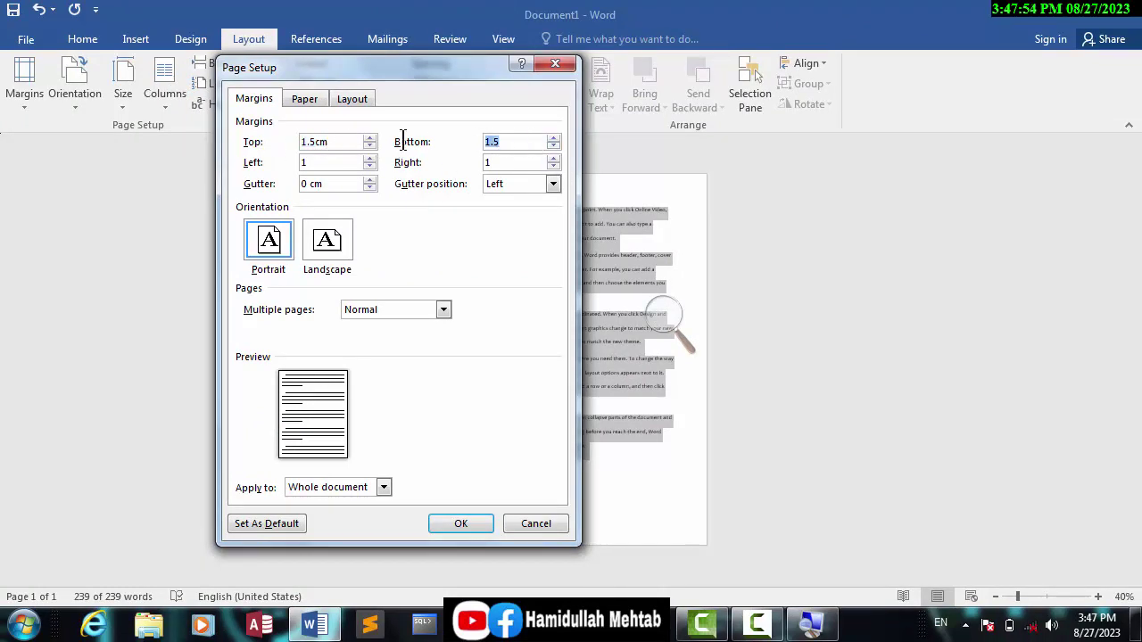
pyautogui.click(321, 162)
pyautogui.moveTo(321, 162); pyautogui.dragTo(278, 161)
pyautogui.moveTo(502, 162); pyautogui.dragTo(425, 161)
pyautogui.click(259, 162)
pyautogui.click(449, 532)
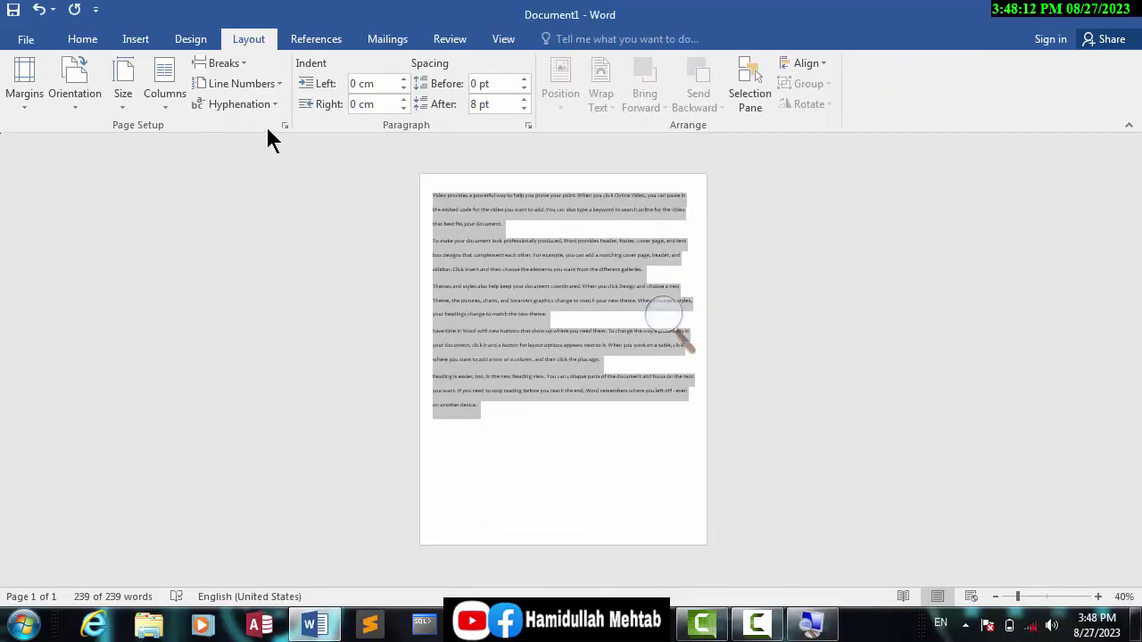
# - Switch the document to the Narrow margin preset and finally back to Normal margins
pyautogui.click(27, 108)
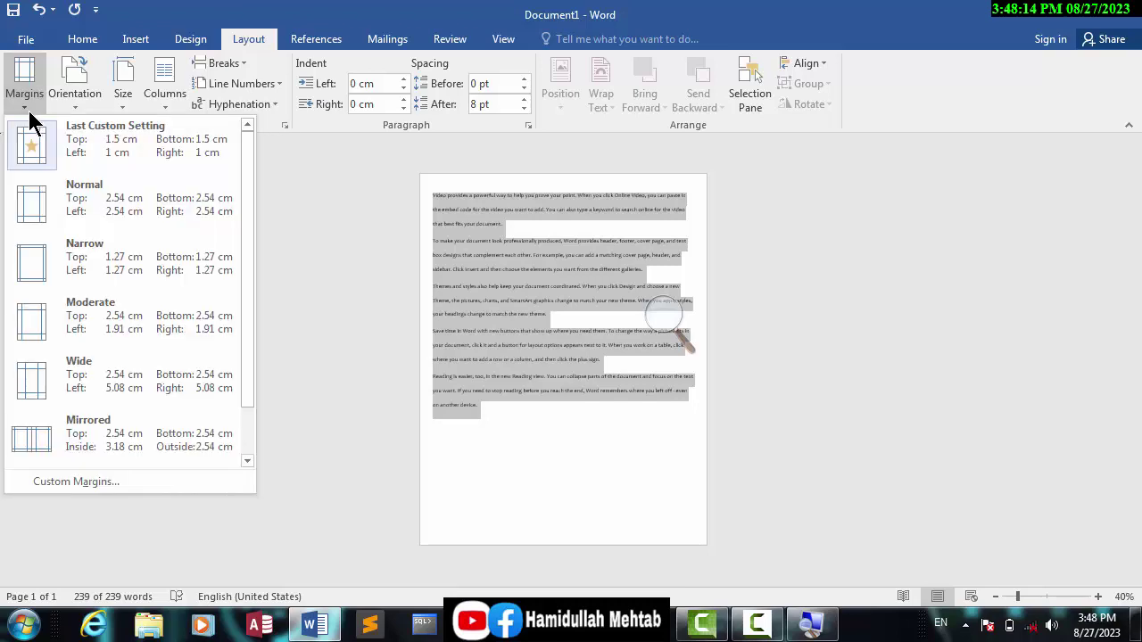
pyautogui.click(61, 257)
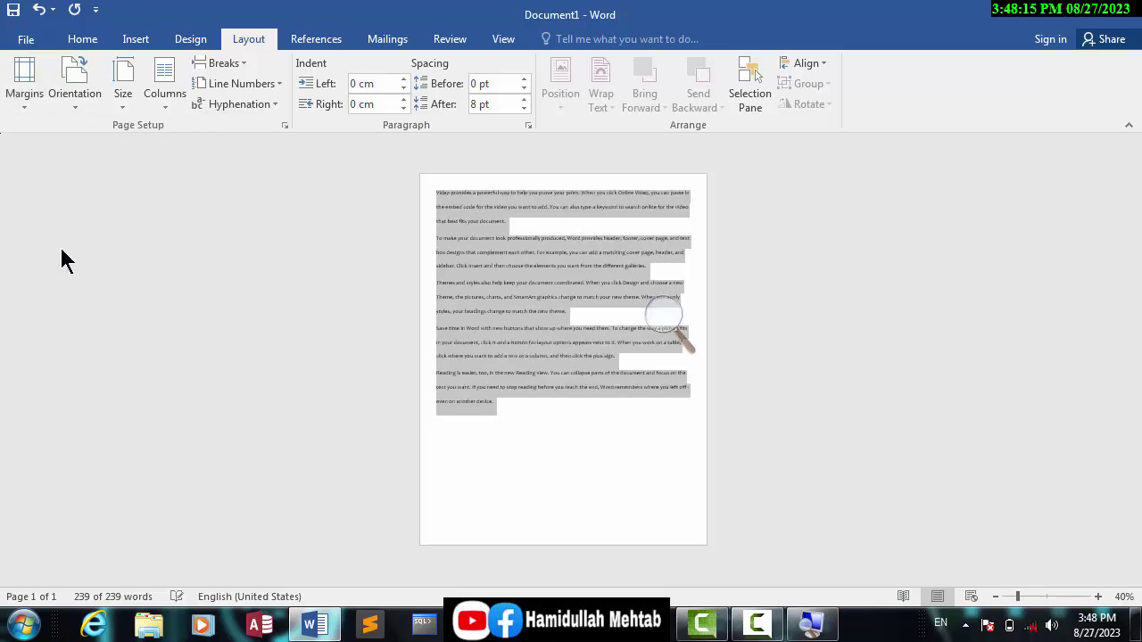
pyautogui.click(25, 115)
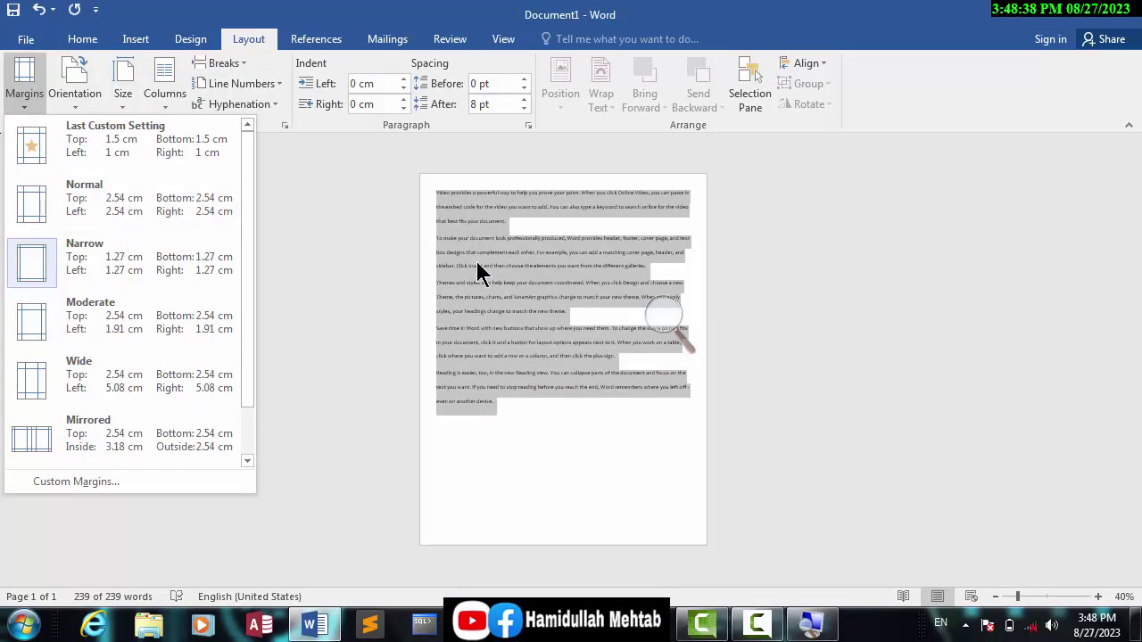
pyautogui.press('Escape')
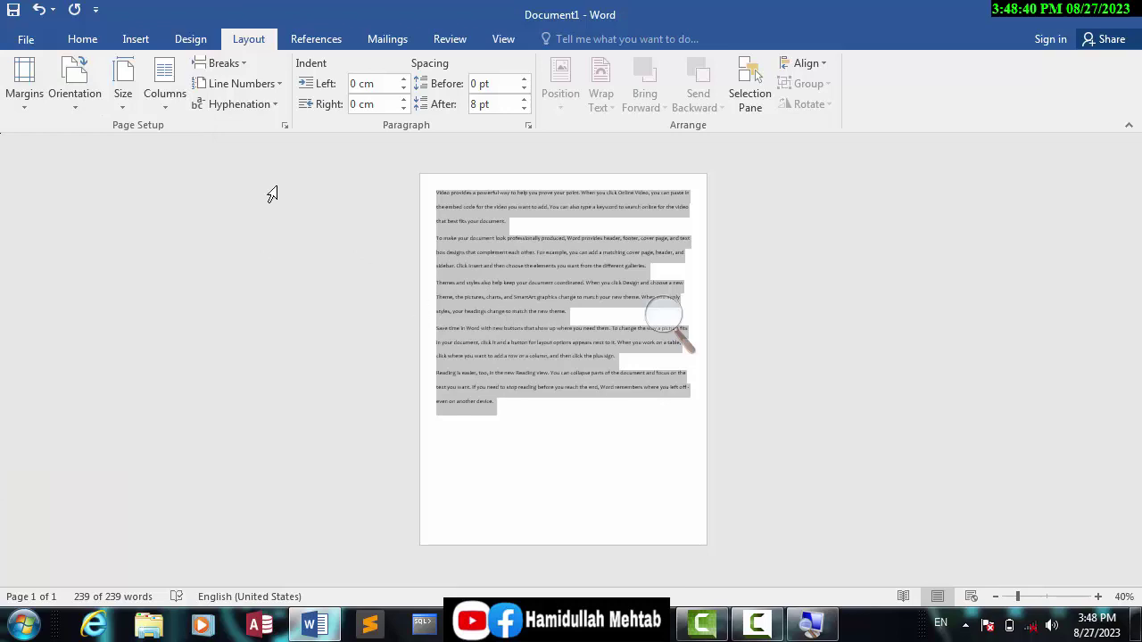
pyautogui.click(24, 110)
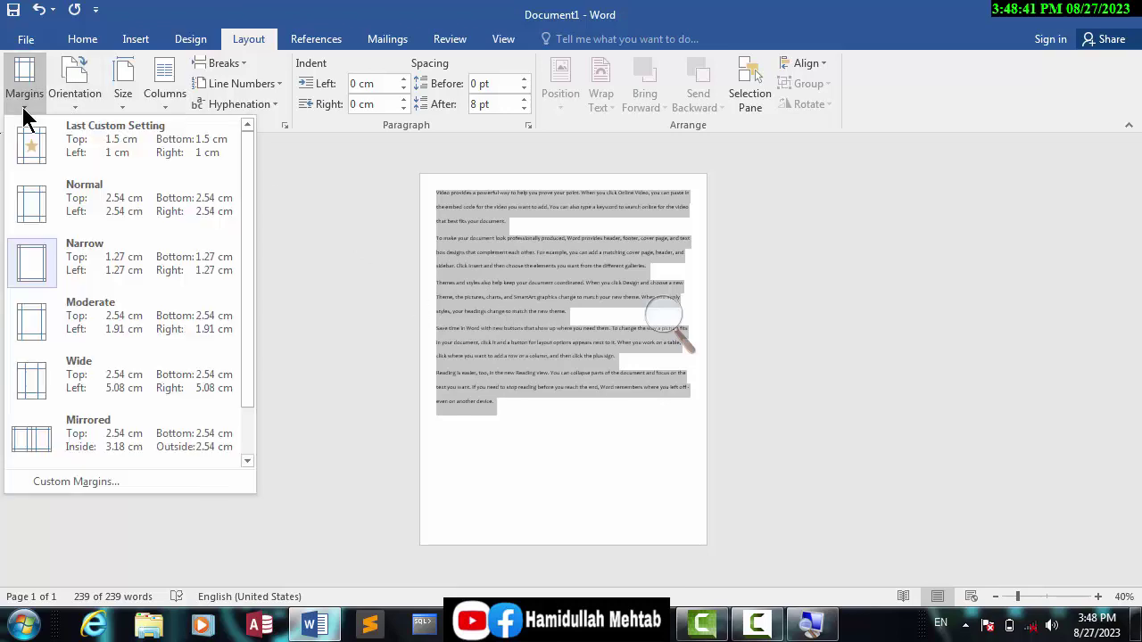
pyautogui.click(95, 191)
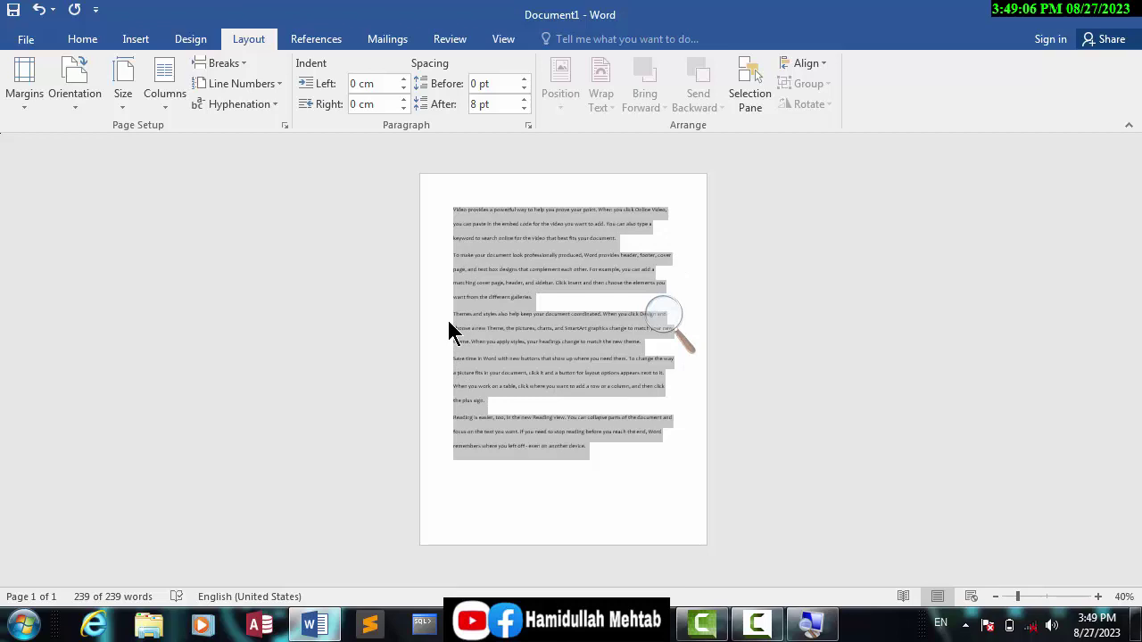
# - Set the right margin to 1 cm in Page Setup and apply it to the whole document
pyautogui.click(1097, 596)
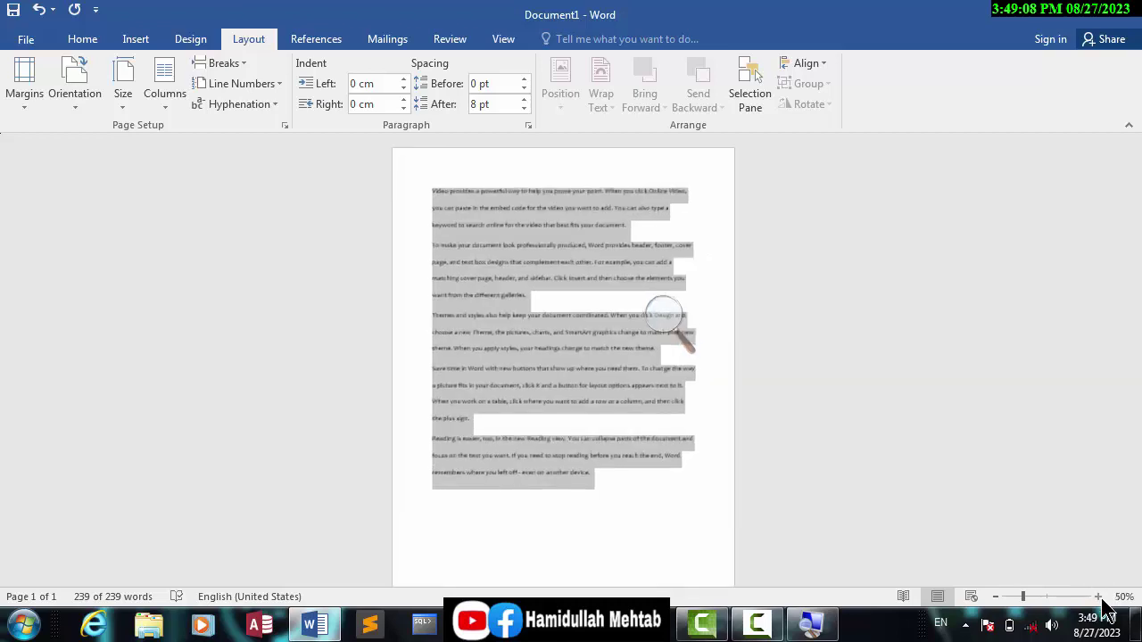
pyautogui.click(1097, 596)
pyautogui.click(1097, 596)
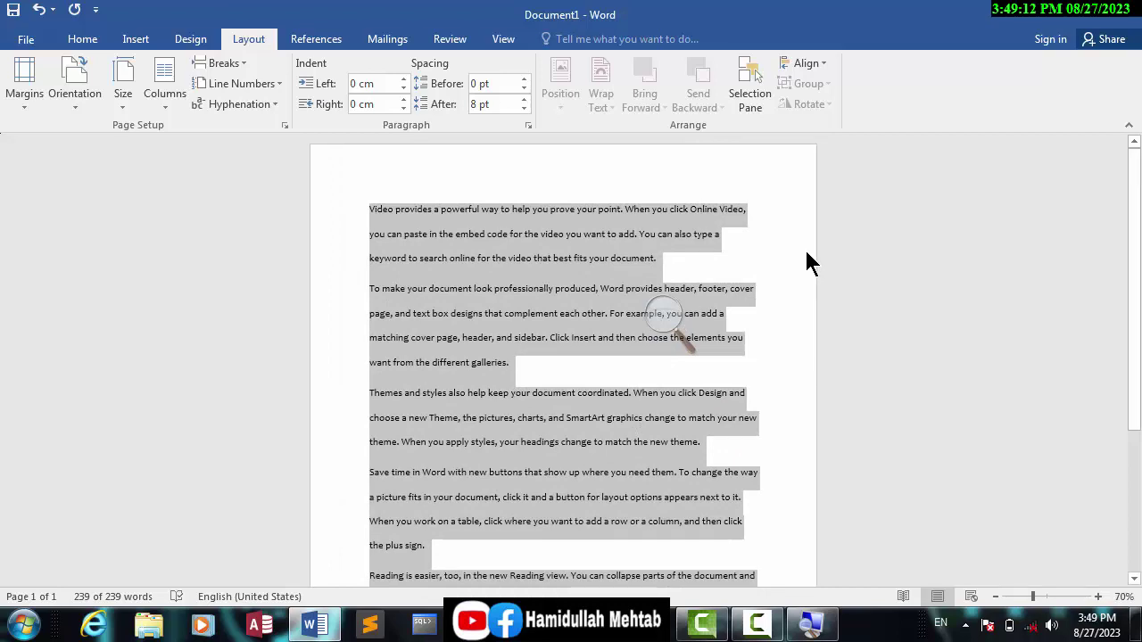
pyautogui.click(283, 124)
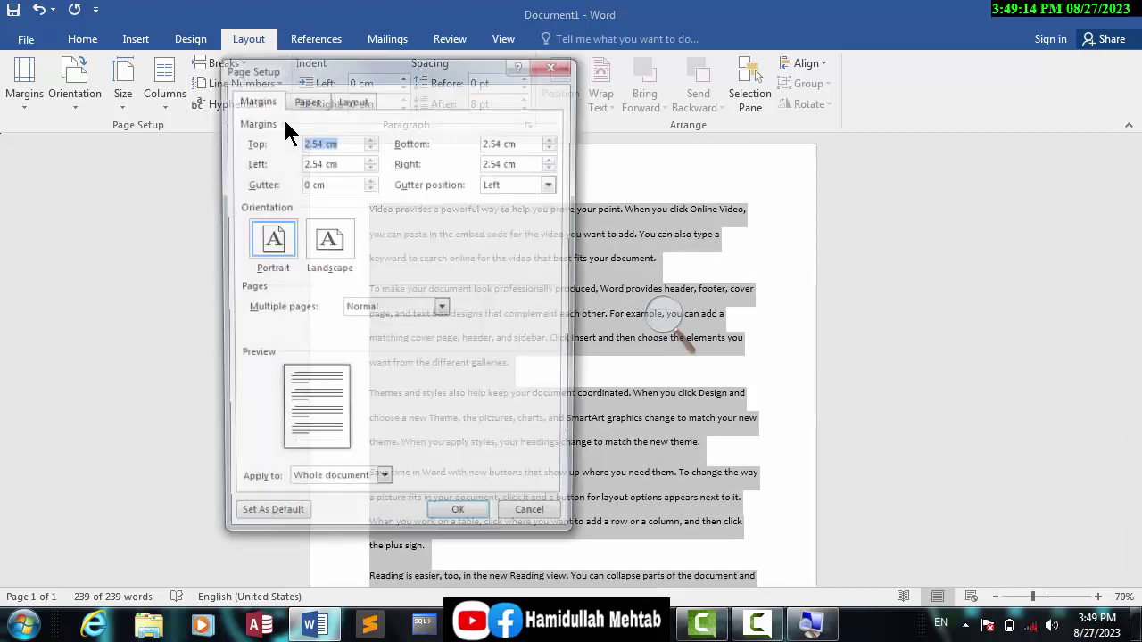
pyautogui.moveTo(375, 71); pyautogui.dragTo(407, 78)
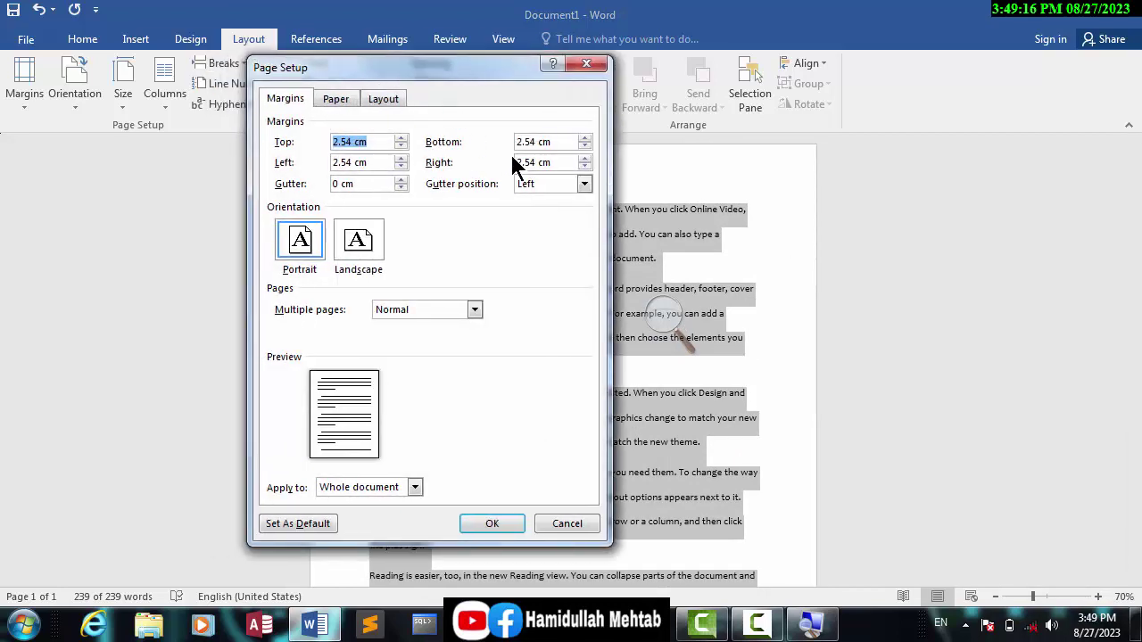
pyautogui.moveTo(560, 164); pyautogui.dragTo(452, 163)
pyautogui.write('1')
pyautogui.click(495, 527)
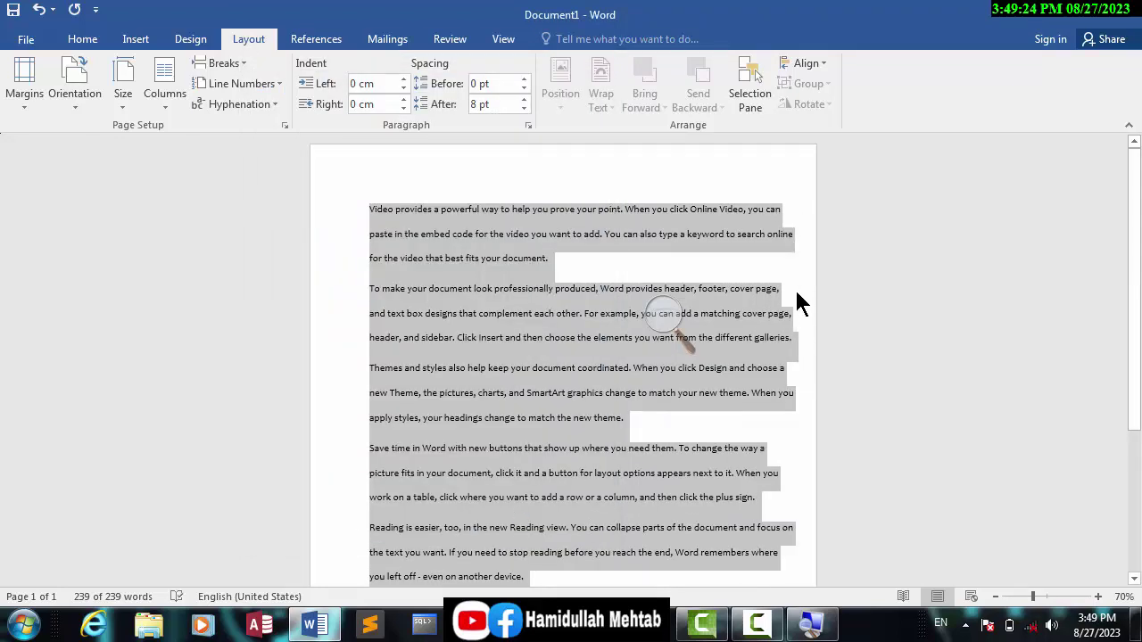
# - Justify all the selected document text and clear the selection
pyautogui.click(83, 41)
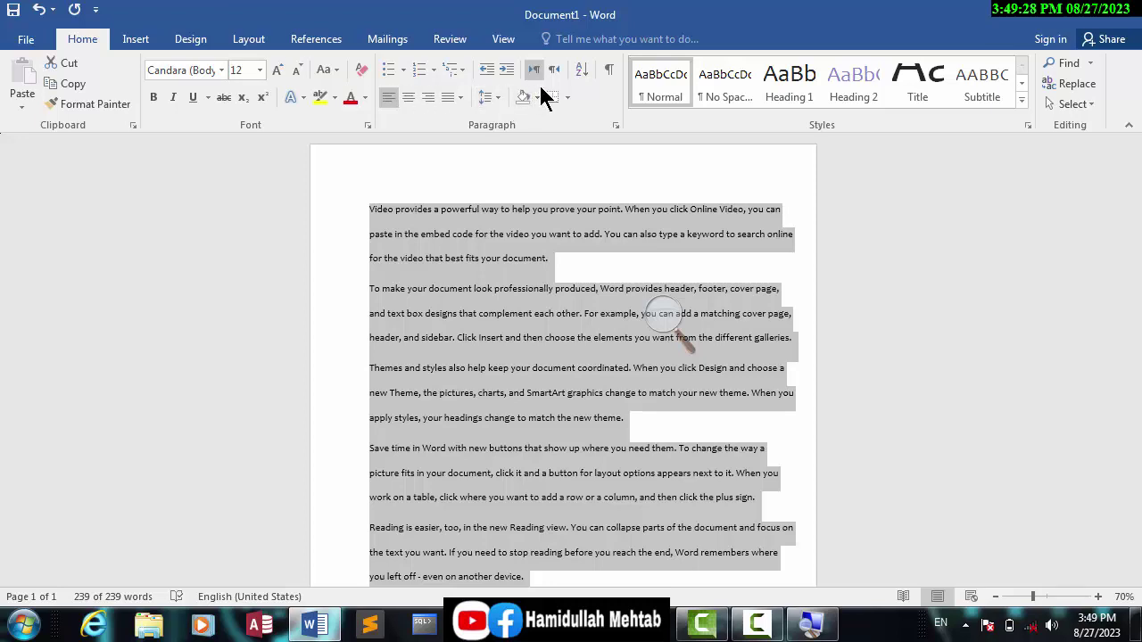
pyautogui.click(459, 99)
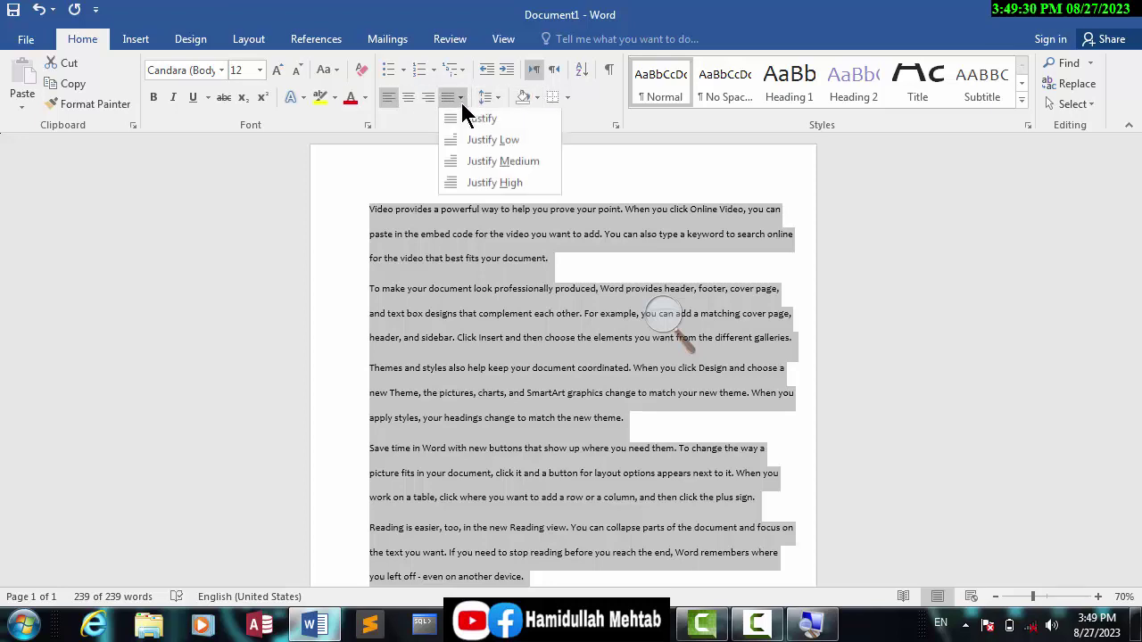
pyautogui.click(472, 120)
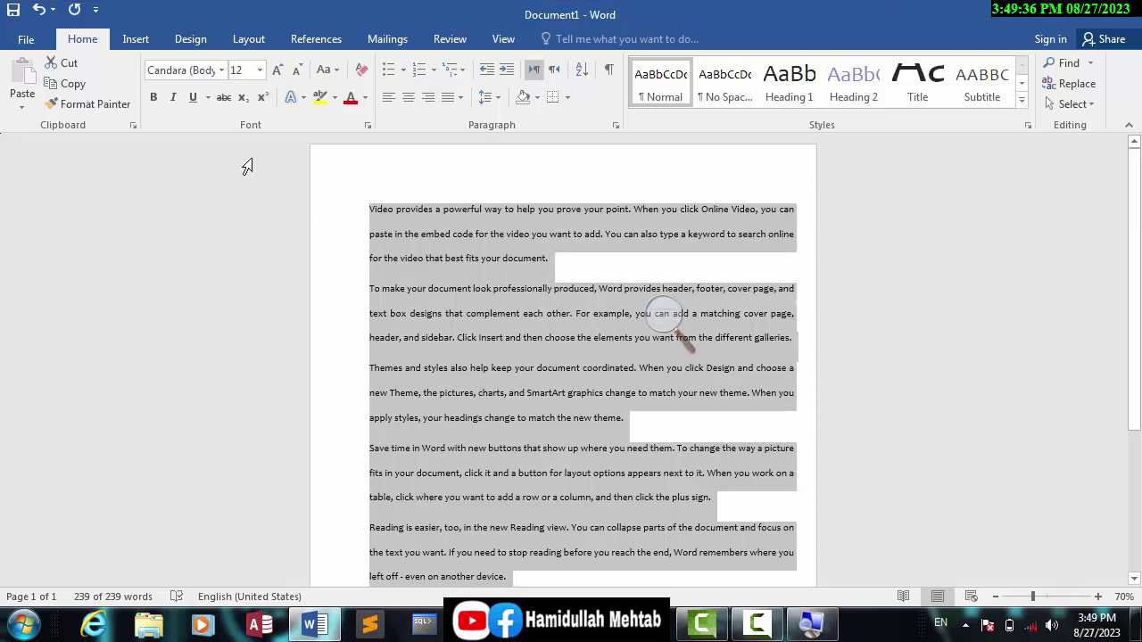
pyautogui.click(235, 35)
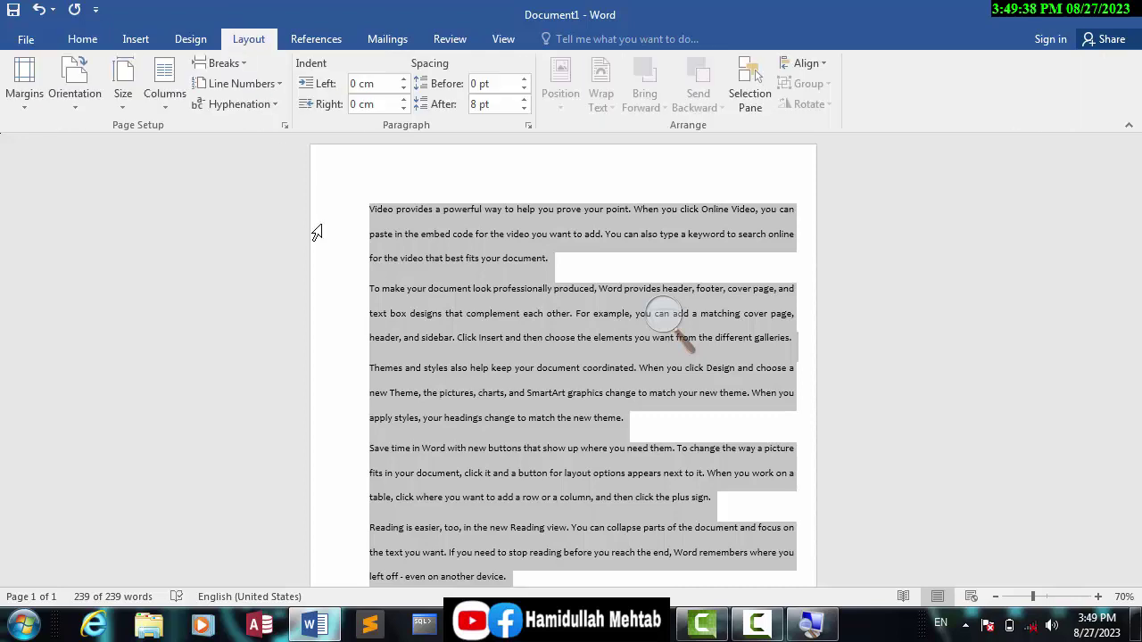
pyautogui.click(757, 624)
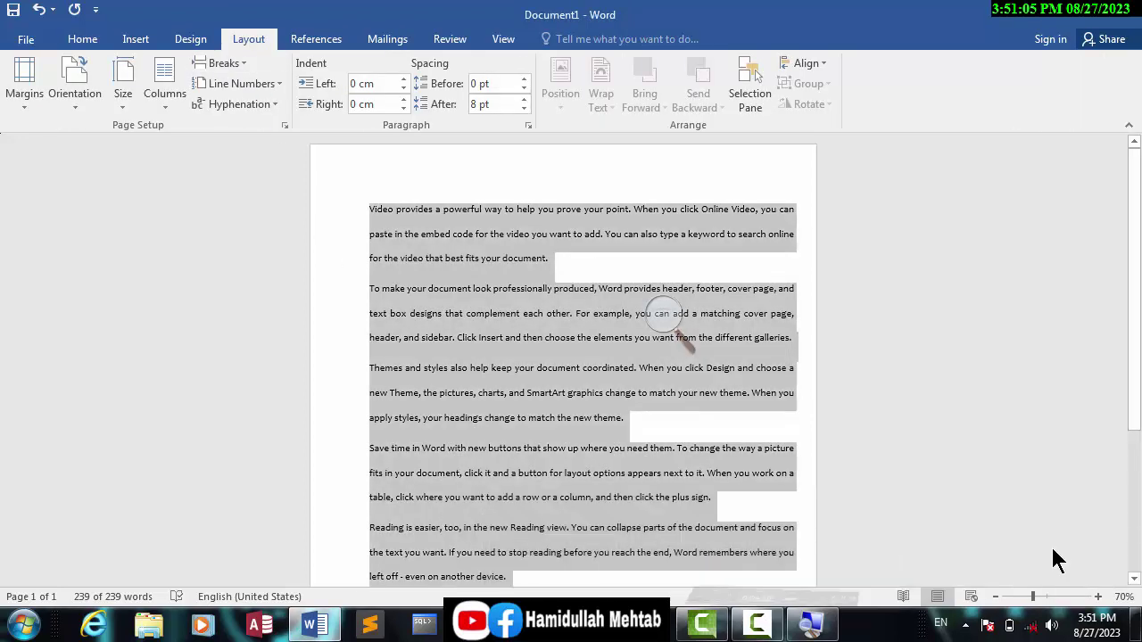
pyautogui.click(599, 400)
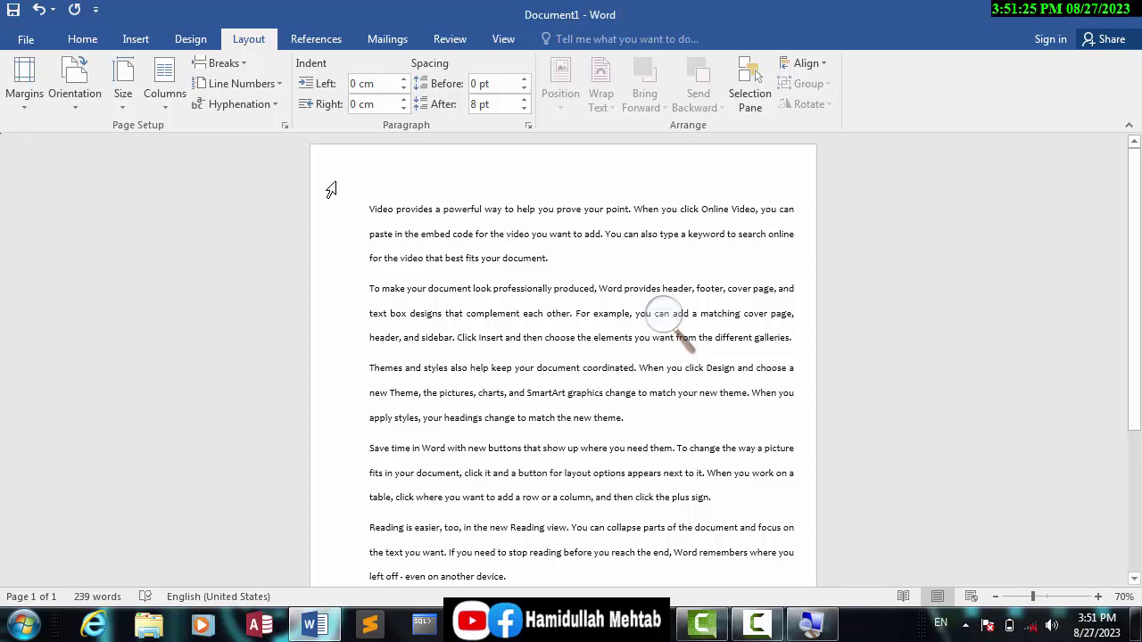
# - Open the Page Setup settings and examine the margin and gutter values
pyautogui.click(285, 125)
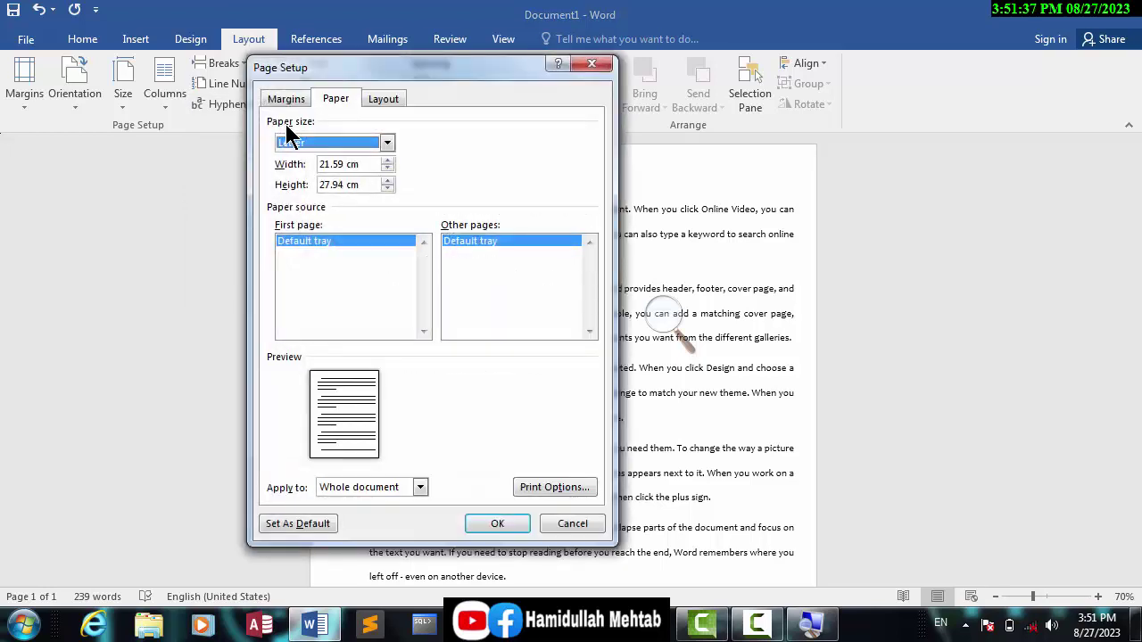
pyautogui.click(283, 98)
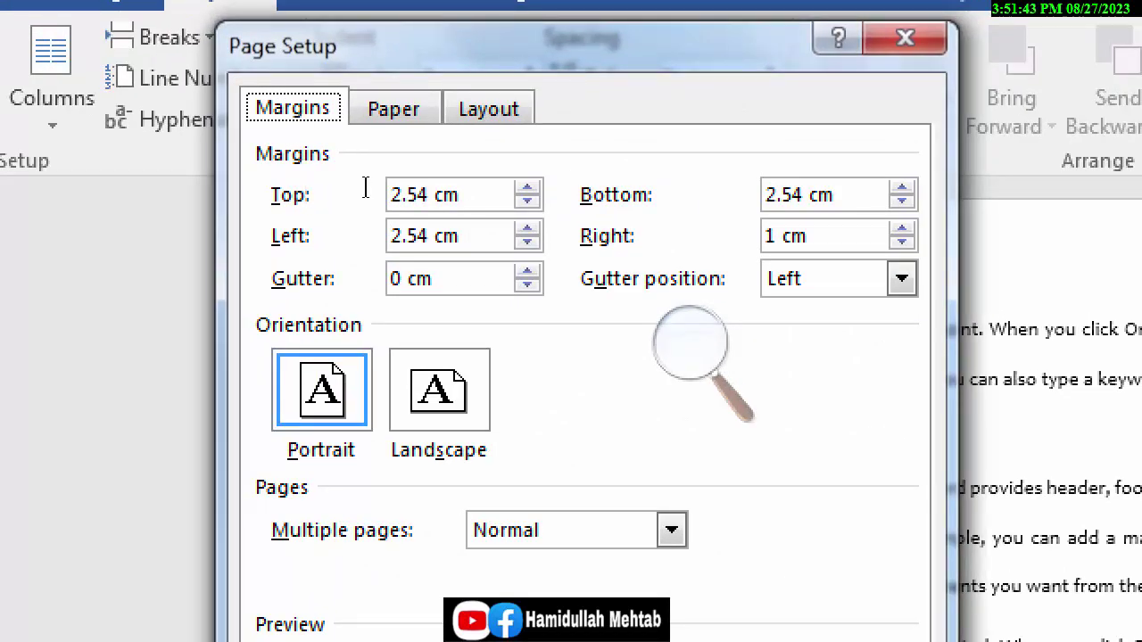
pyautogui.moveTo(433, 279); pyautogui.dragTo(390, 278)
pyautogui.moveTo(460, 195); pyautogui.dragTo(417, 195)
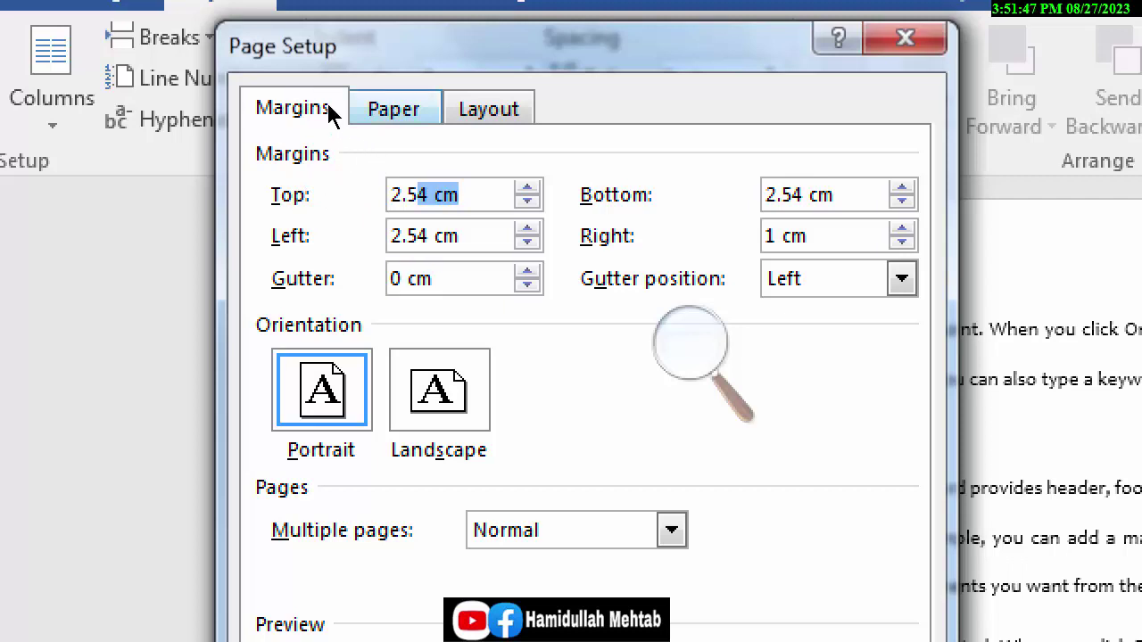
# - Try to apply a custom paper size with width 6 and height 3 to the whole document
pyautogui.click(393, 109)
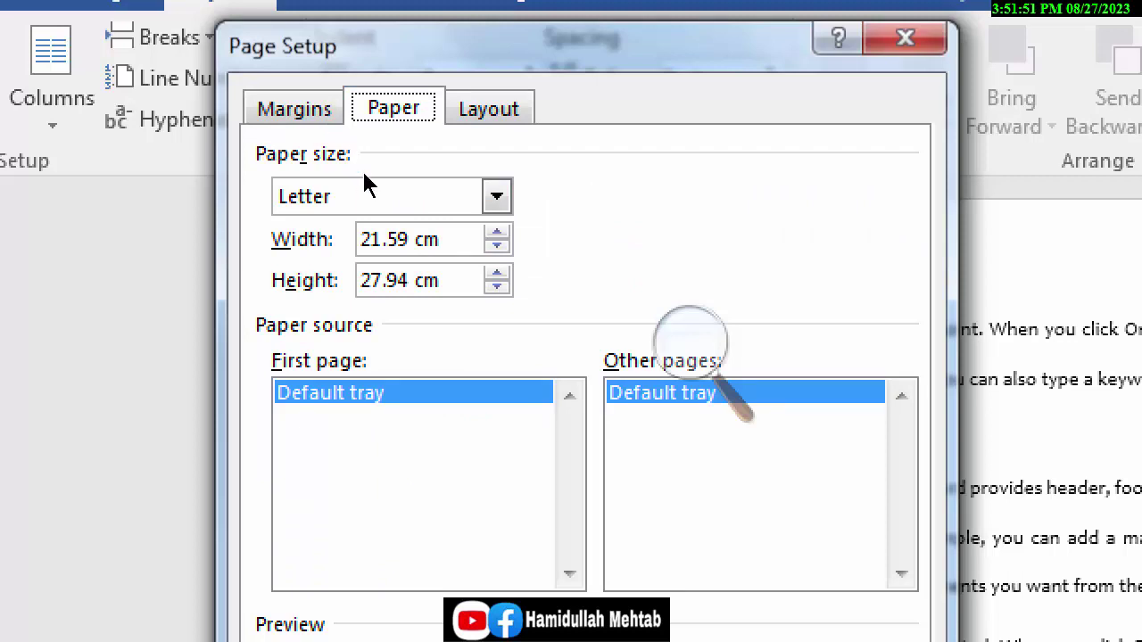
pyautogui.click(440, 239)
pyautogui.moveTo(439, 239); pyautogui.dragTo(371, 240)
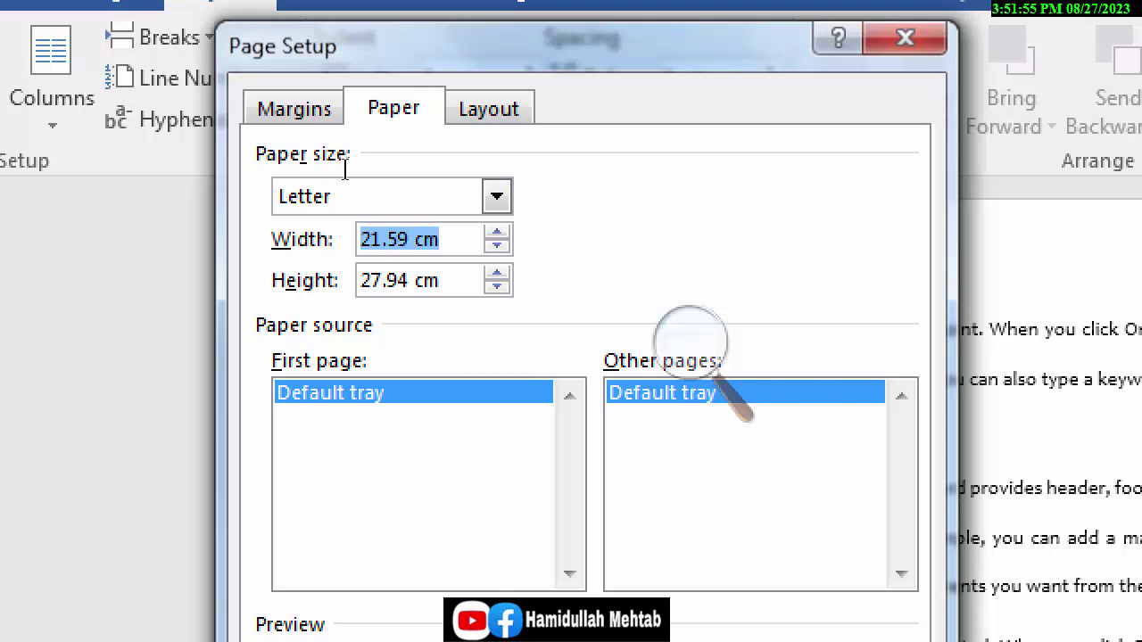
pyautogui.click(440, 239)
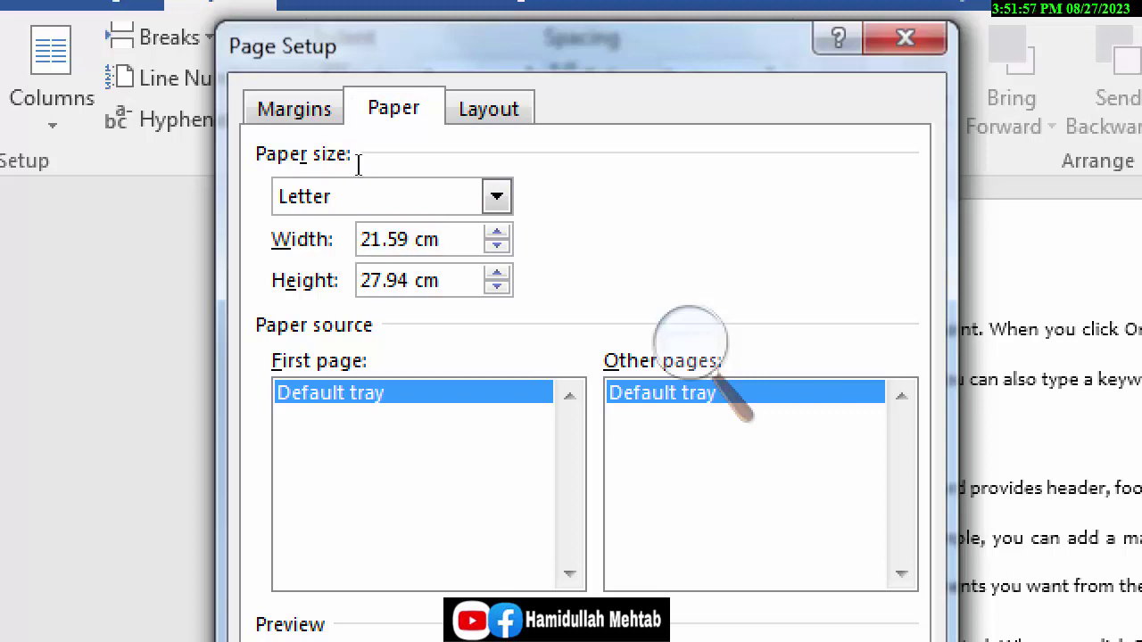
pyautogui.moveTo(439, 239); pyautogui.dragTo(361, 239)
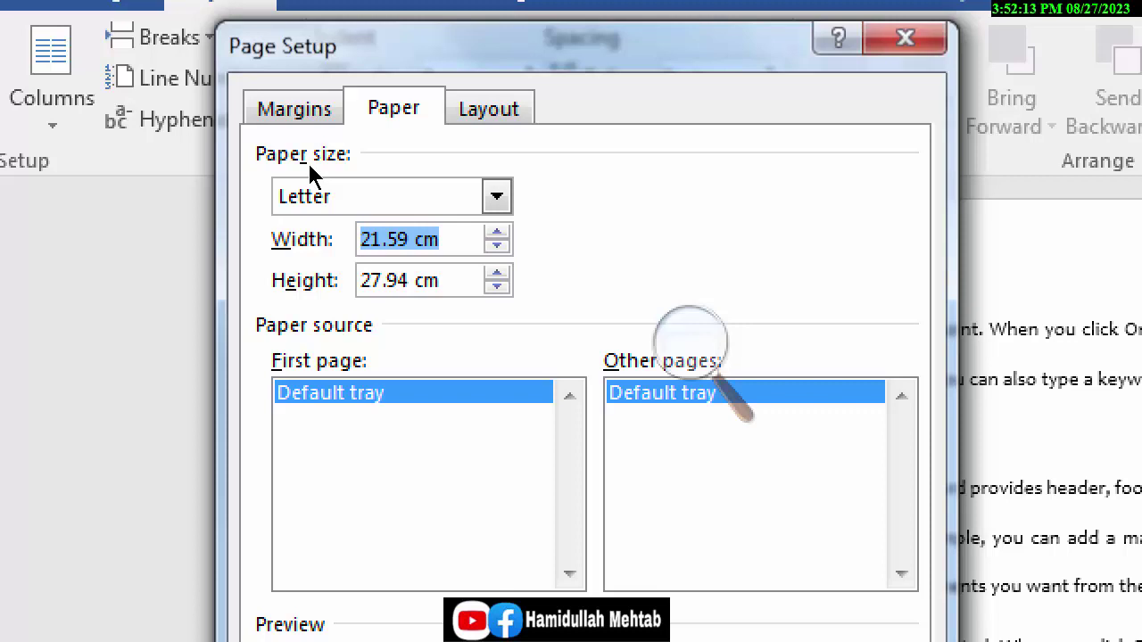
pyautogui.write('6')
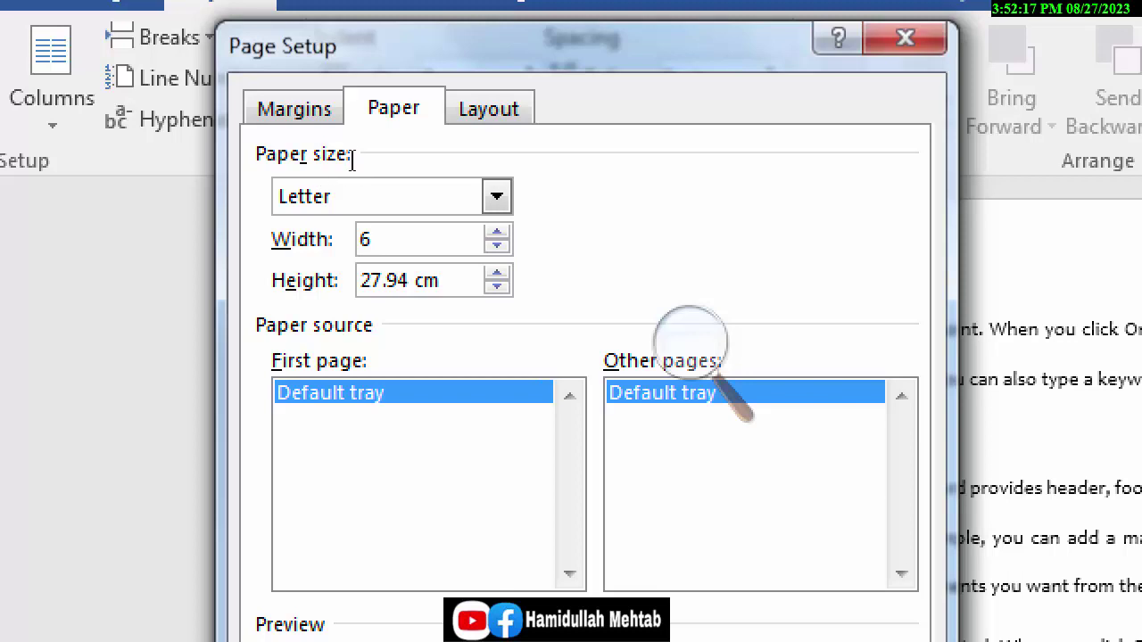
pyautogui.press('Tab')
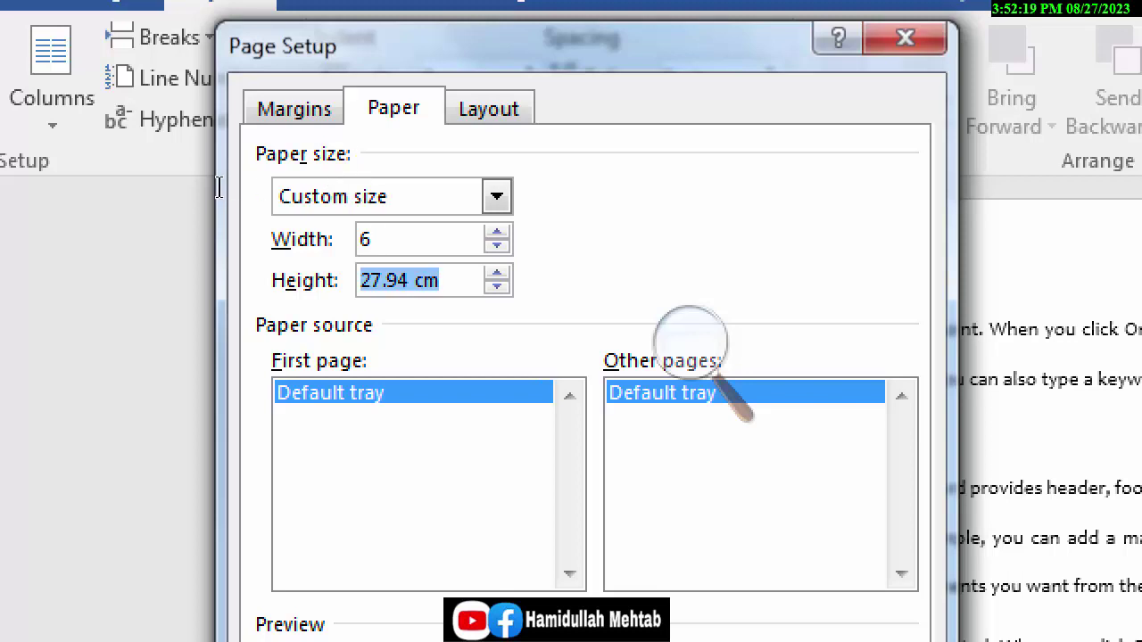
pyautogui.write('3')
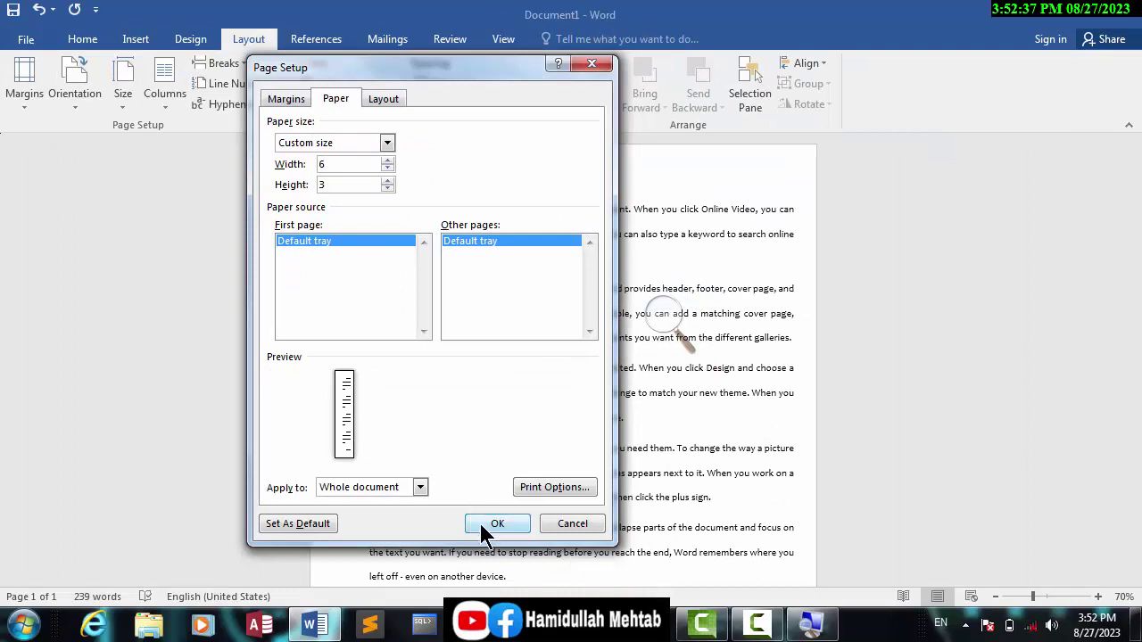
pyautogui.click(480, 524)
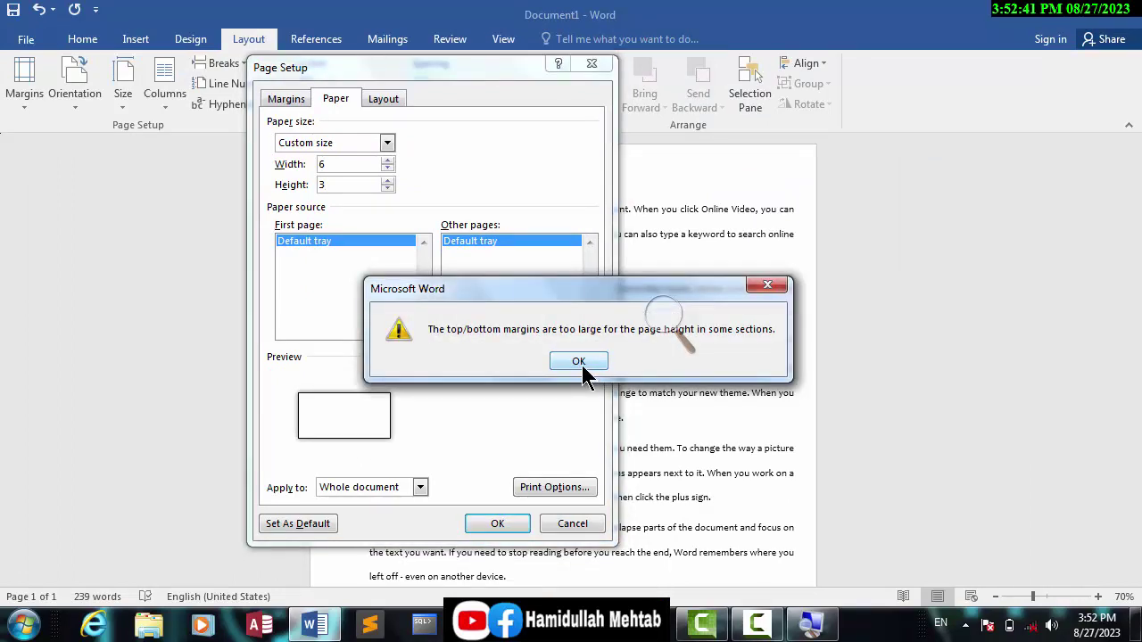
pyautogui.click(758, 288)
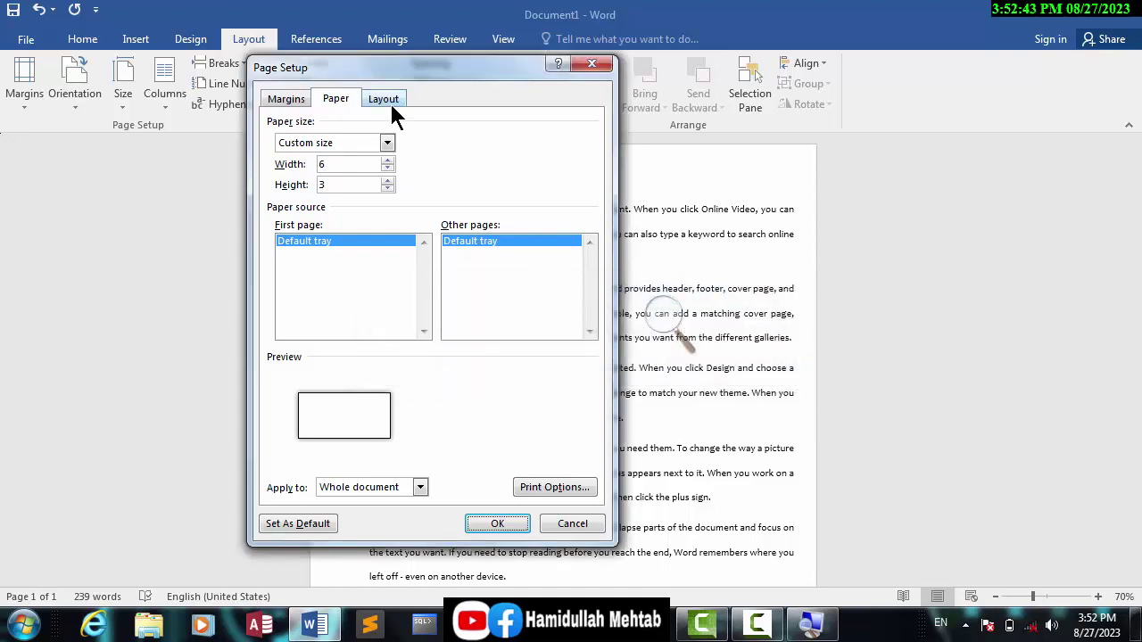
# - Check the margin settings again and close Page Setup without applying the changes
pyautogui.click(302, 95)
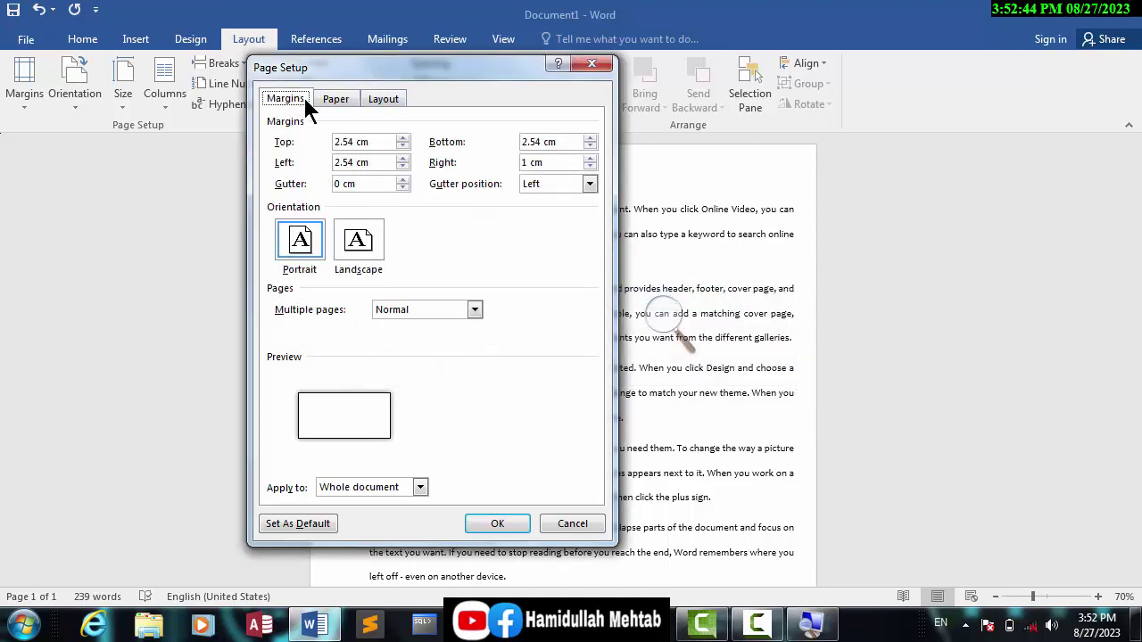
pyautogui.click(375, 141)
pyautogui.click(577, 66)
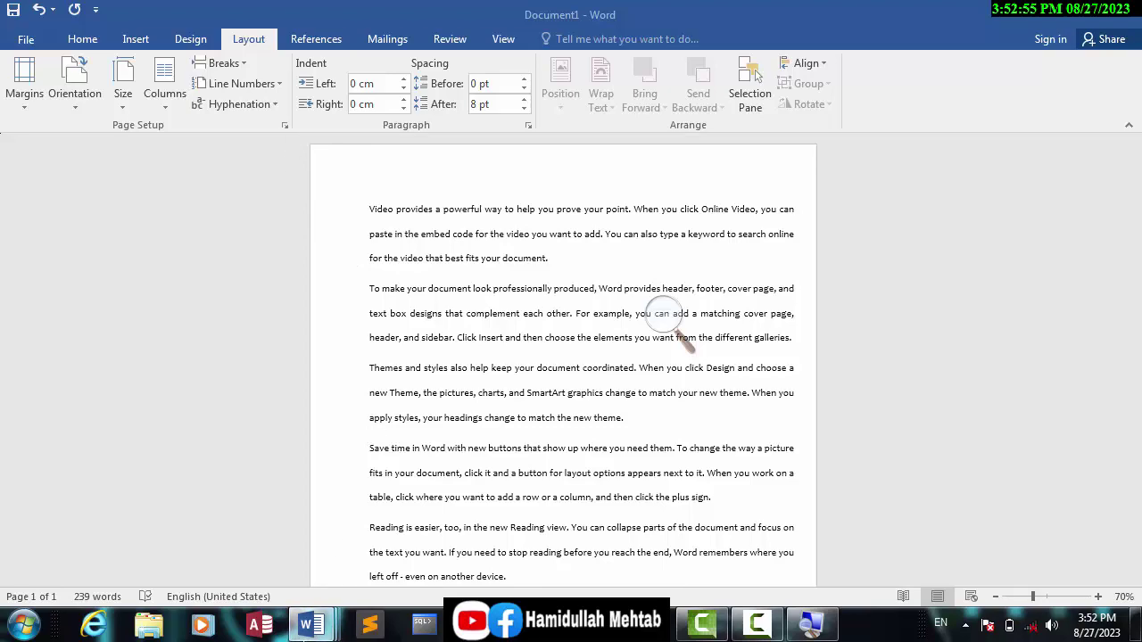
# - Close the Magnifier and the extra Word windows Document3 and Document2
pyautogui.moveTo(311, 629)
pyautogui.click(811, 624)
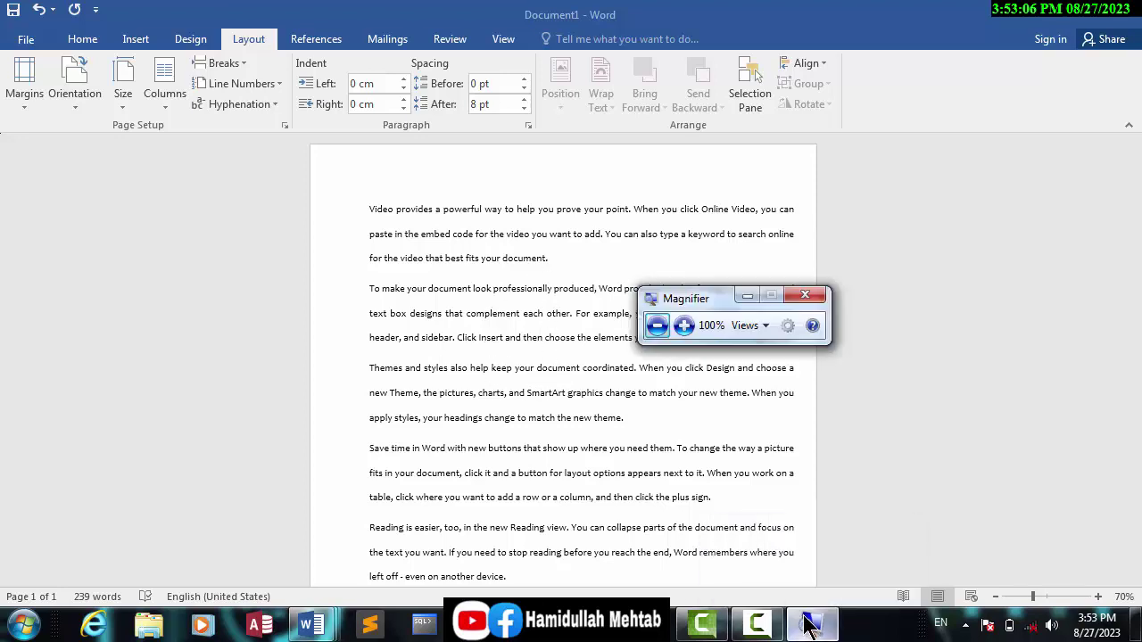
pyautogui.click(805, 296)
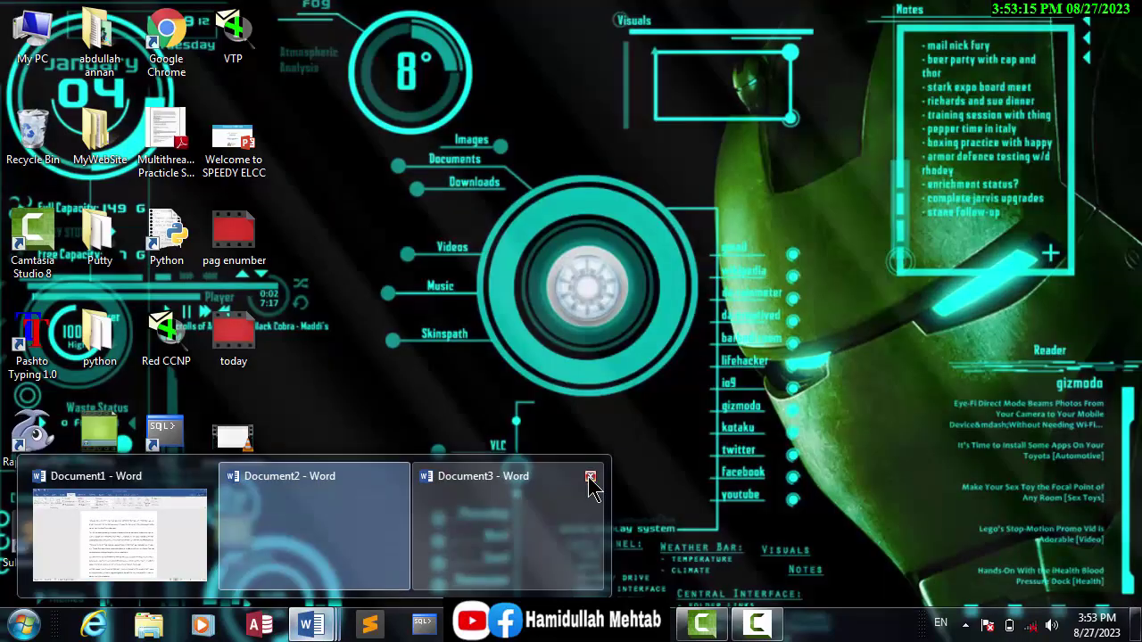
pyautogui.click(589, 477)
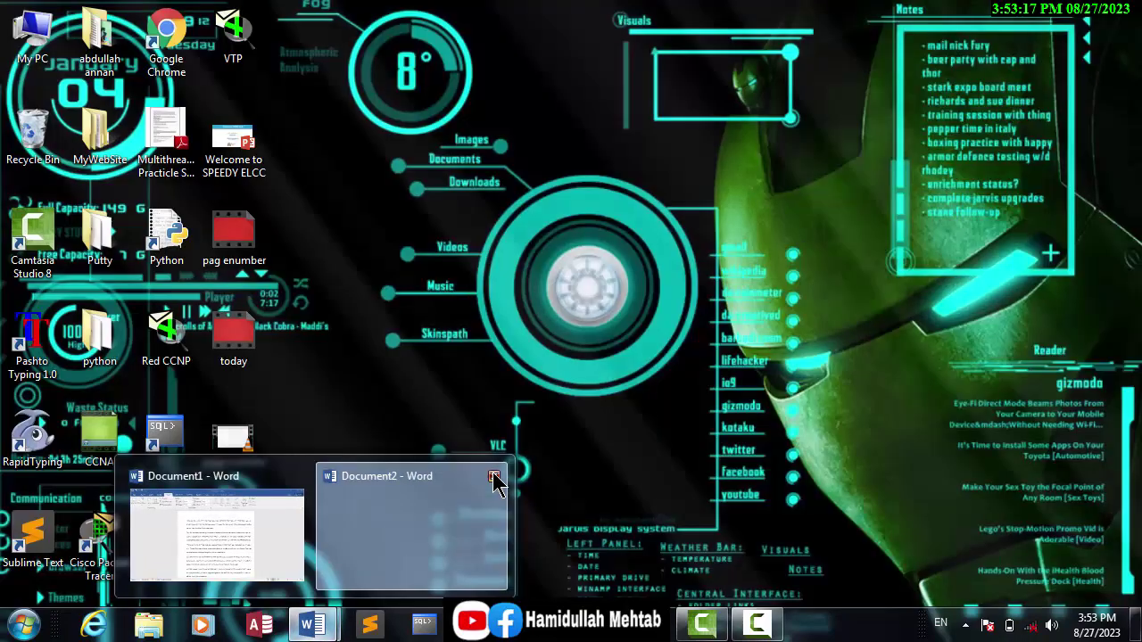
pyautogui.click(497, 478)
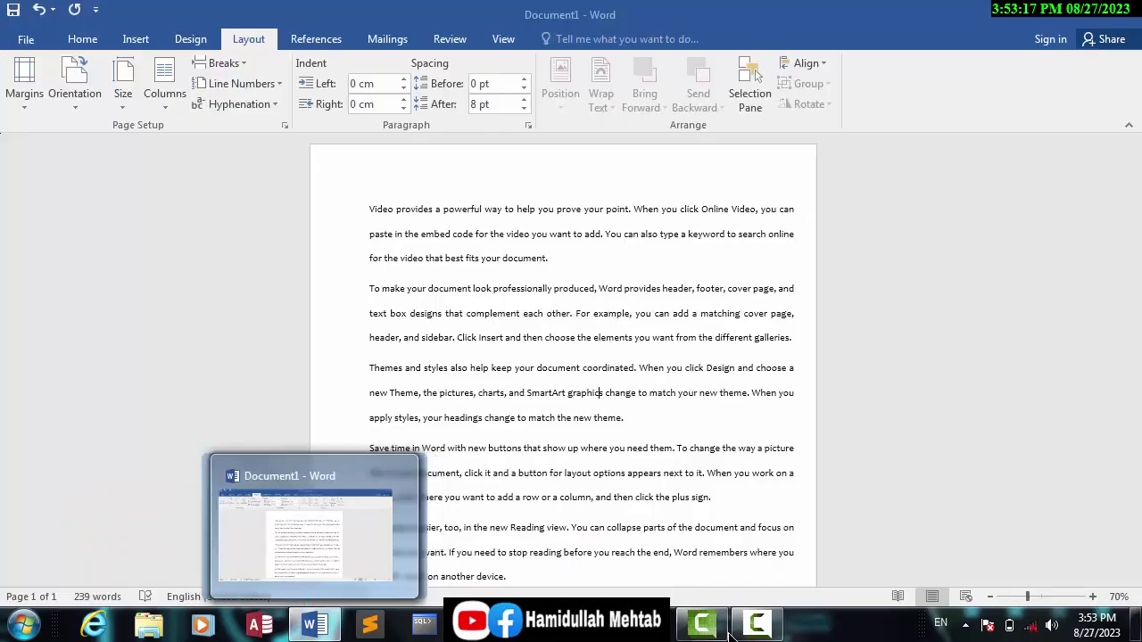
pyautogui.click(756, 624)
pyautogui.click(1063, 539)
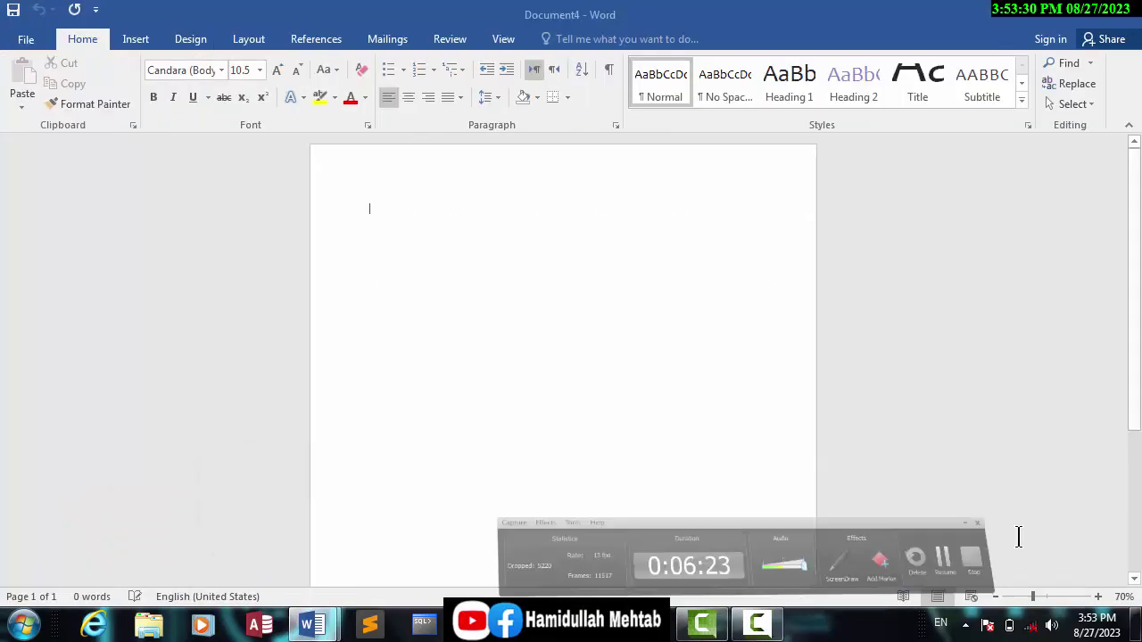
# - Enter a custom paper size of width 6 and height 3 for the whole document in Page Setup
pyautogui.click(253, 43)
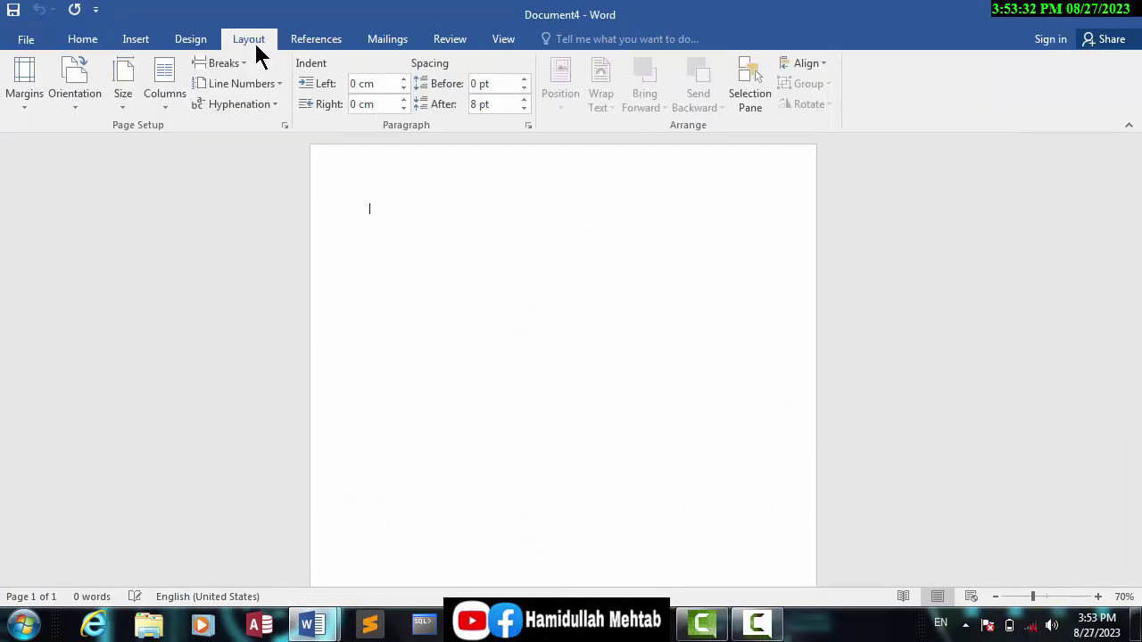
pyautogui.click(284, 125)
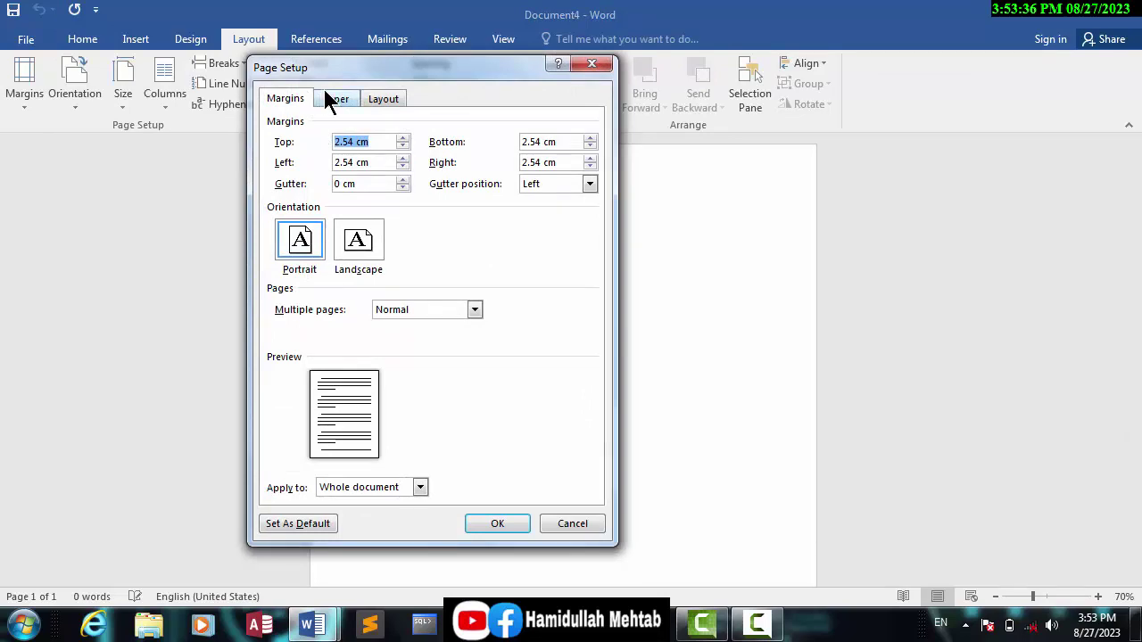
pyautogui.click(333, 100)
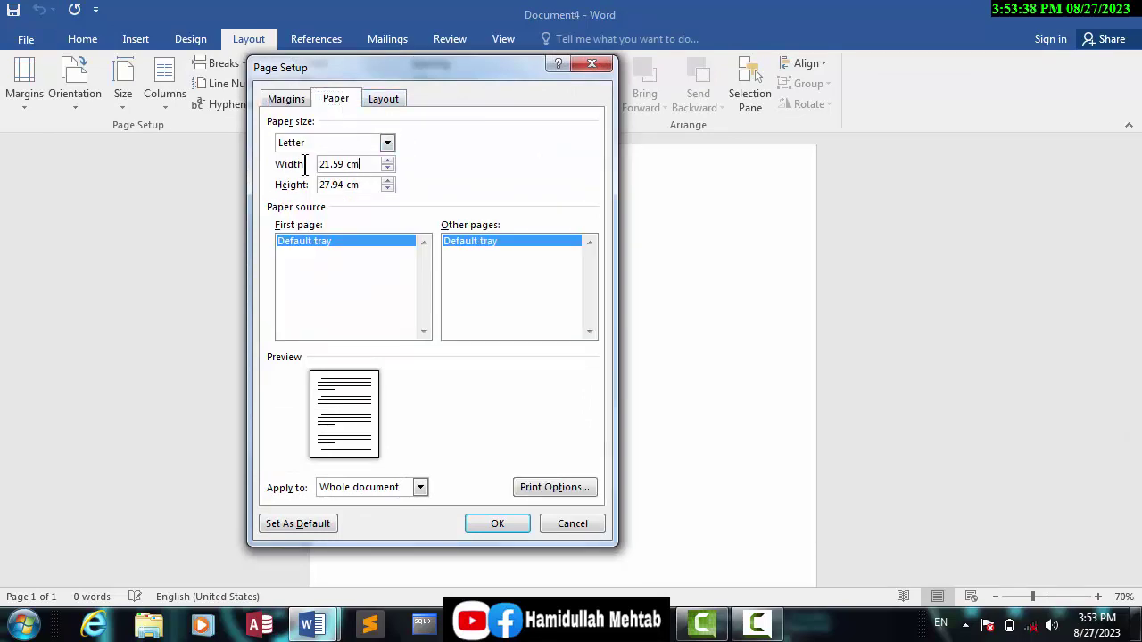
pyautogui.moveTo(353, 164); pyautogui.dragTo(229, 165)
pyautogui.write('6')
pyautogui.moveTo(371, 185); pyautogui.dragTo(211, 185)
pyautogui.write('3')
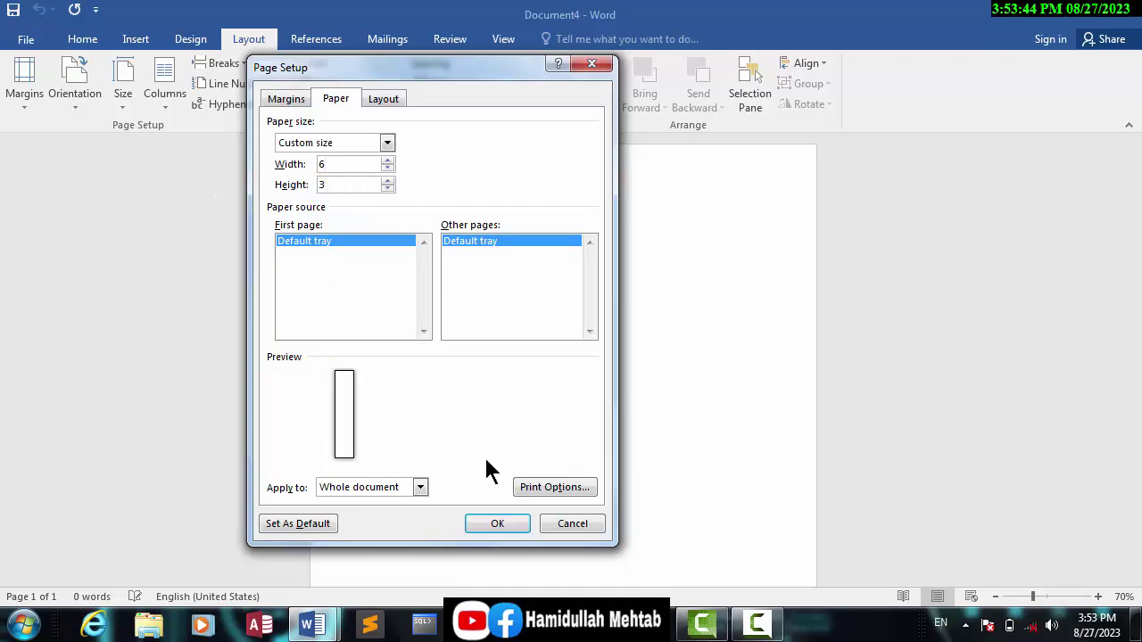
pyautogui.click(497, 522)
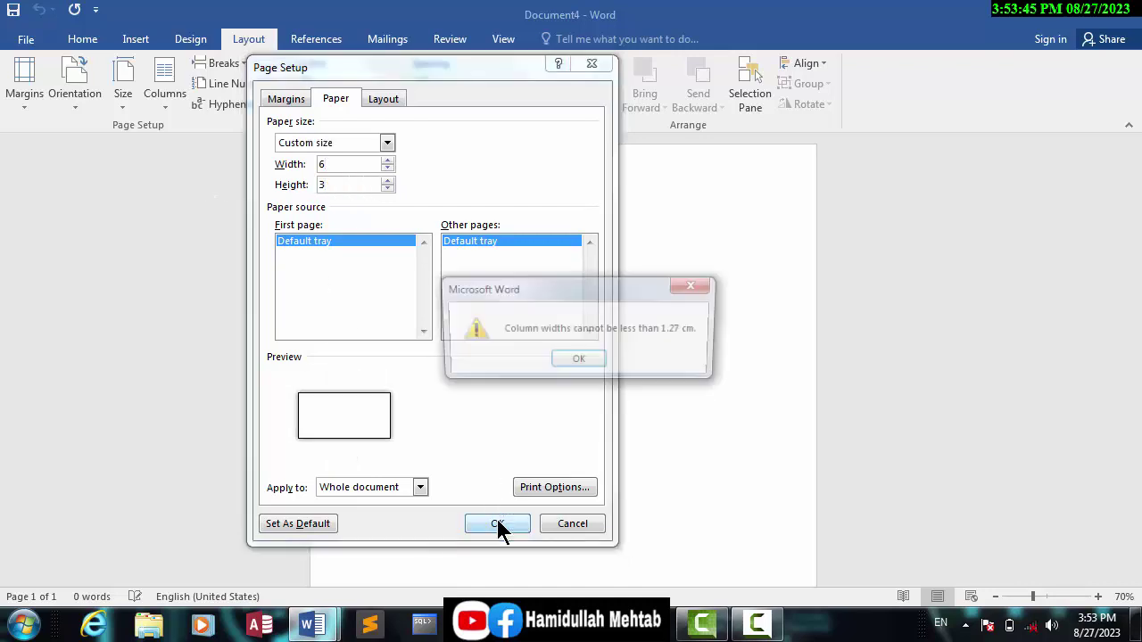
pyautogui.click(594, 358)
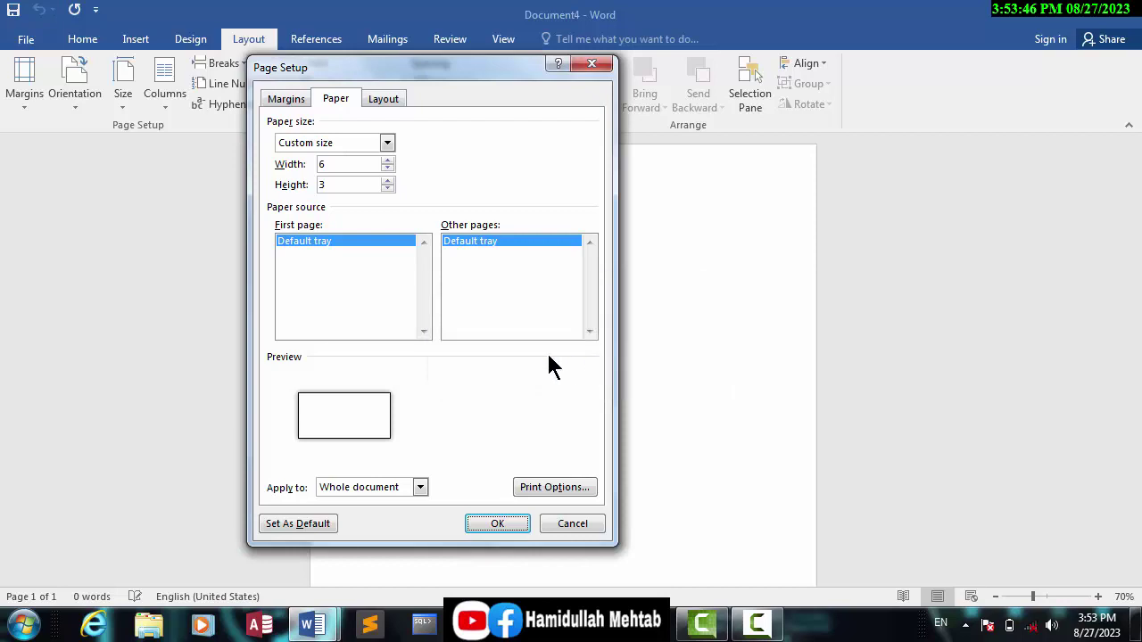
# - Set the top, left, bottom and right margins to 1 and apply the page setup
pyautogui.click(296, 100)
pyautogui.moveTo(375, 140); pyautogui.dragTo(267, 142)
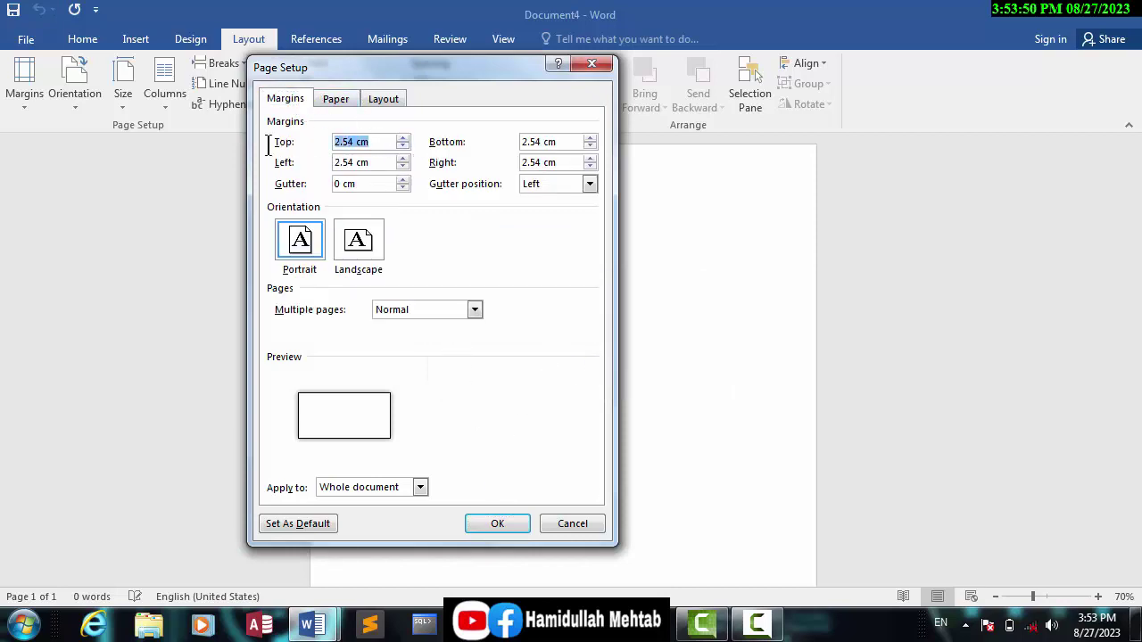
pyautogui.write('1')
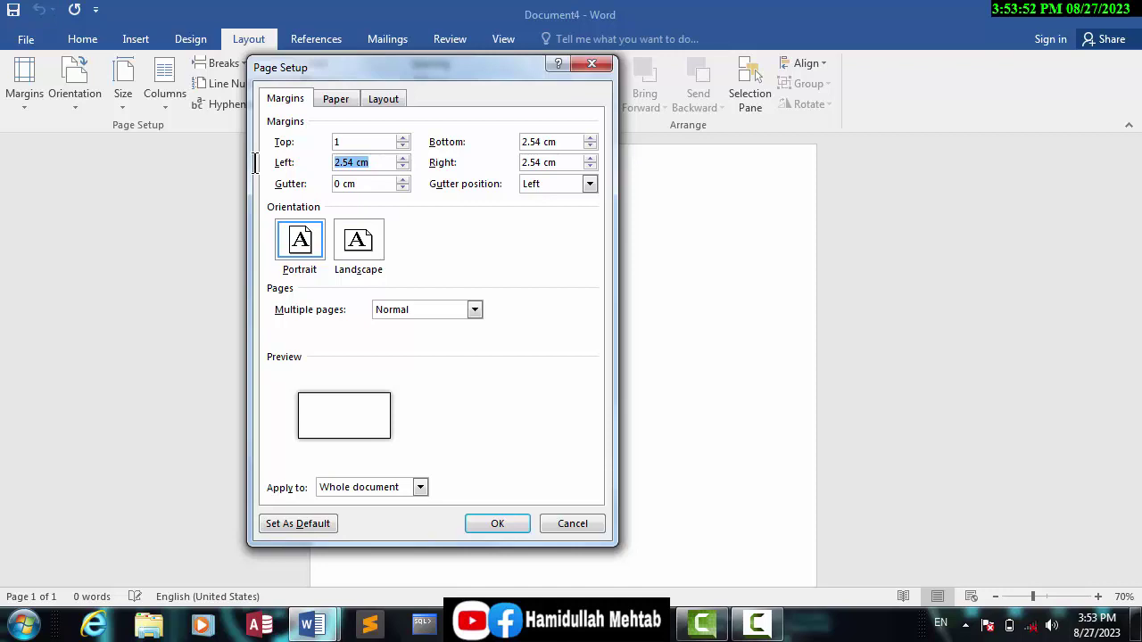
pyautogui.write('1')
pyautogui.moveTo(569, 143); pyautogui.dragTo(389, 150)
pyautogui.write('1')
pyautogui.moveTo(580, 164); pyautogui.dragTo(434, 165)
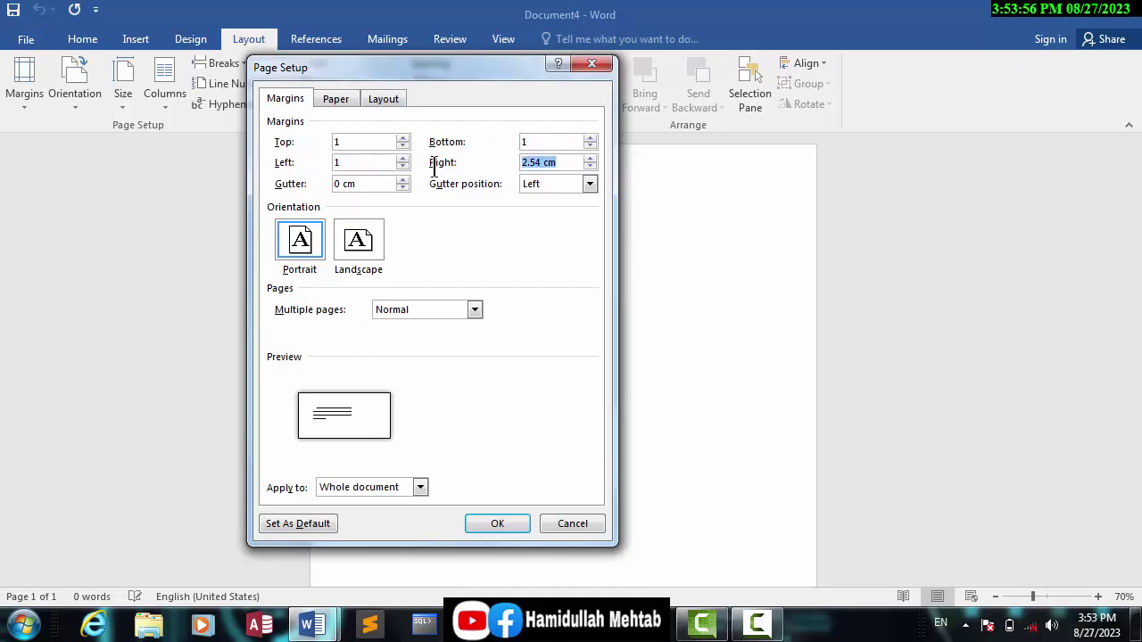
pyautogui.write('1')
pyautogui.click(494, 524)
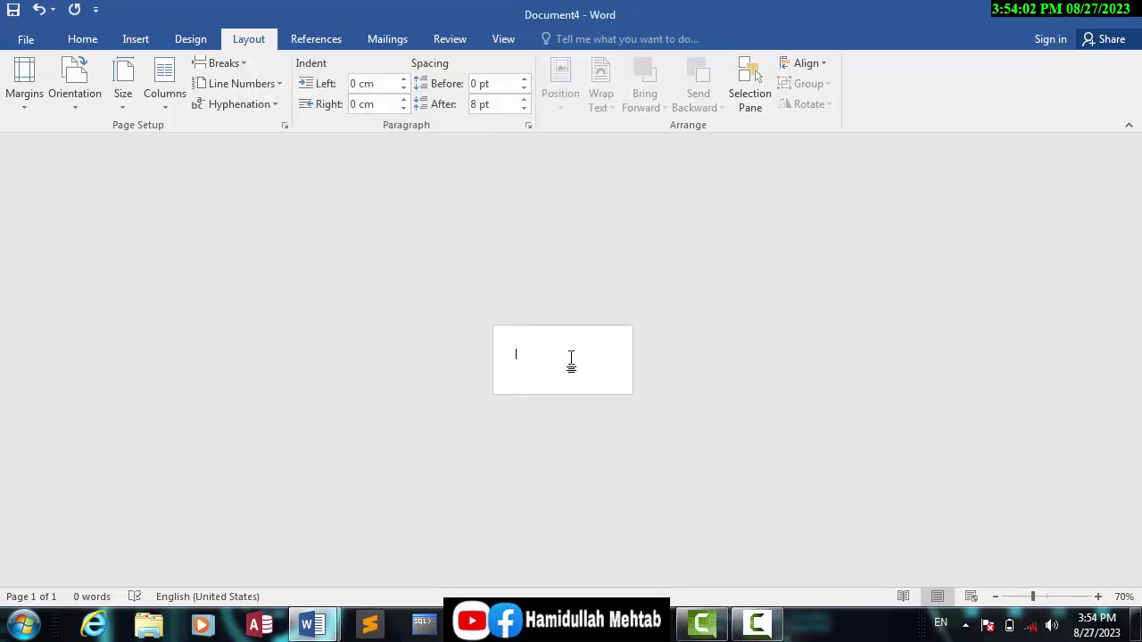
# - Turn on the Magnifier and open Page Setup to examine the margin values
pyautogui.press('super+plus')
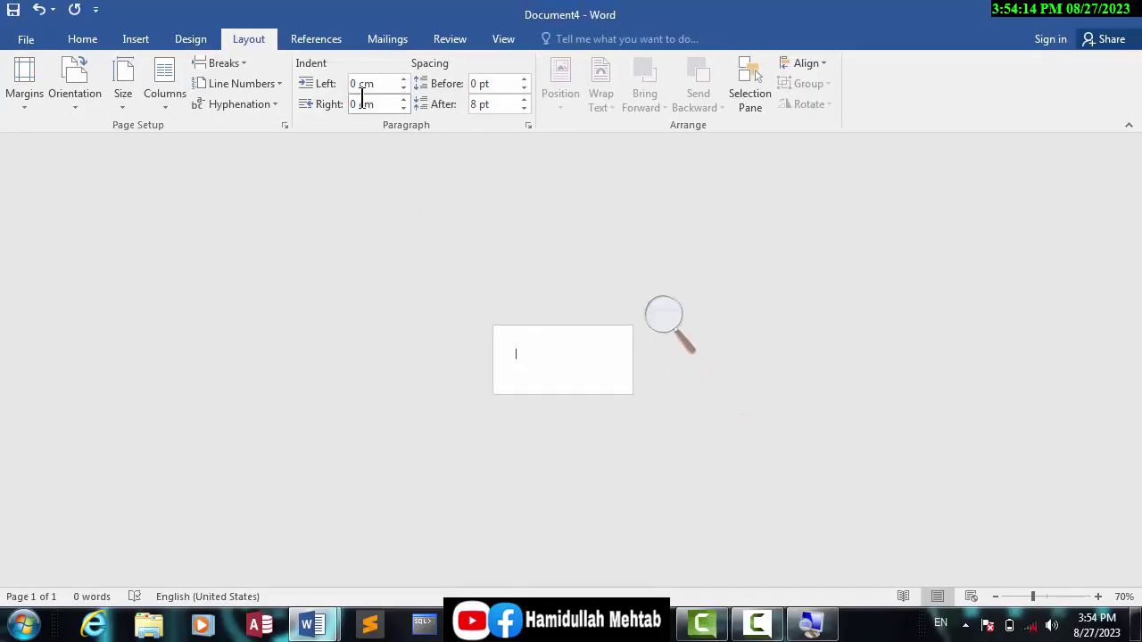
pyautogui.click(284, 126)
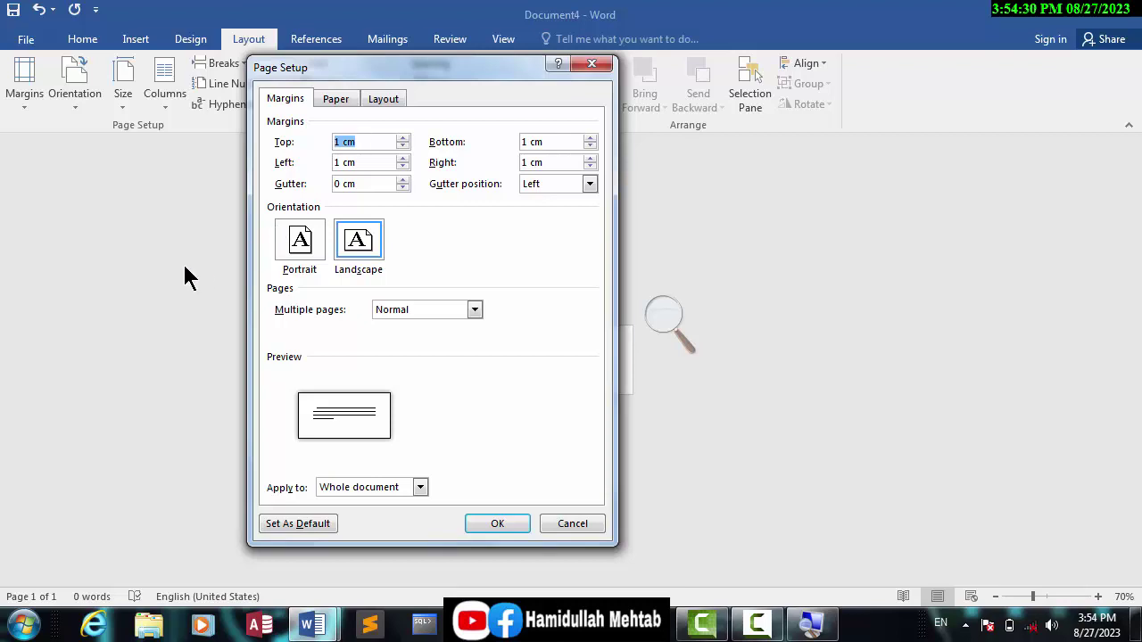
# - Switch to Paint and draw a black-outlined rectangle of about 383 × 136 px on the canvas
pyautogui.press('super')
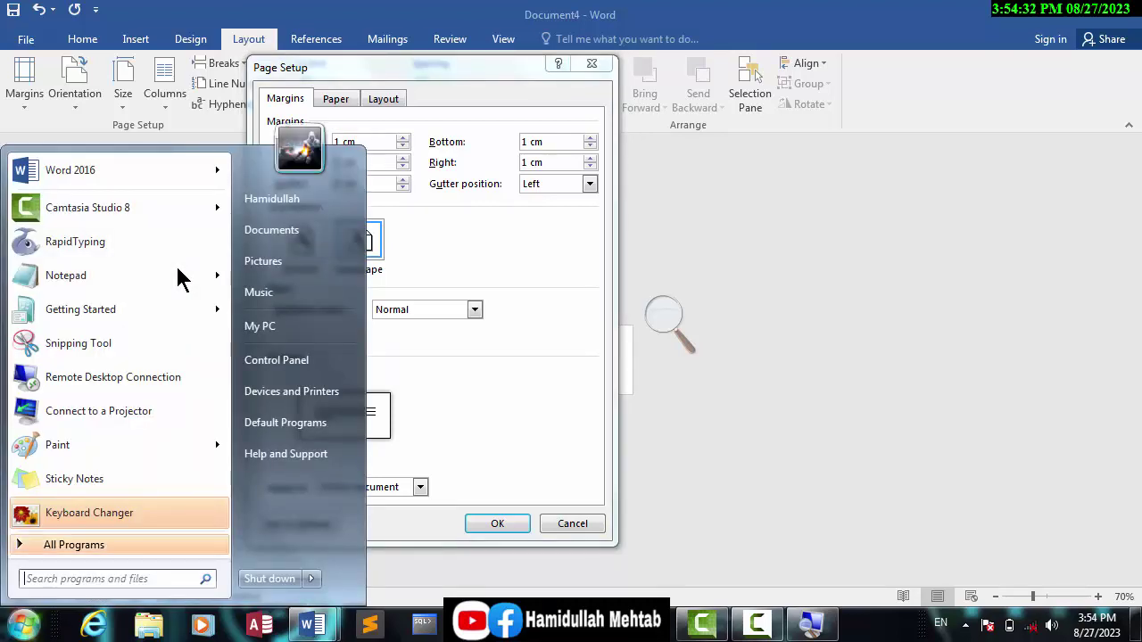
pyautogui.press('super')
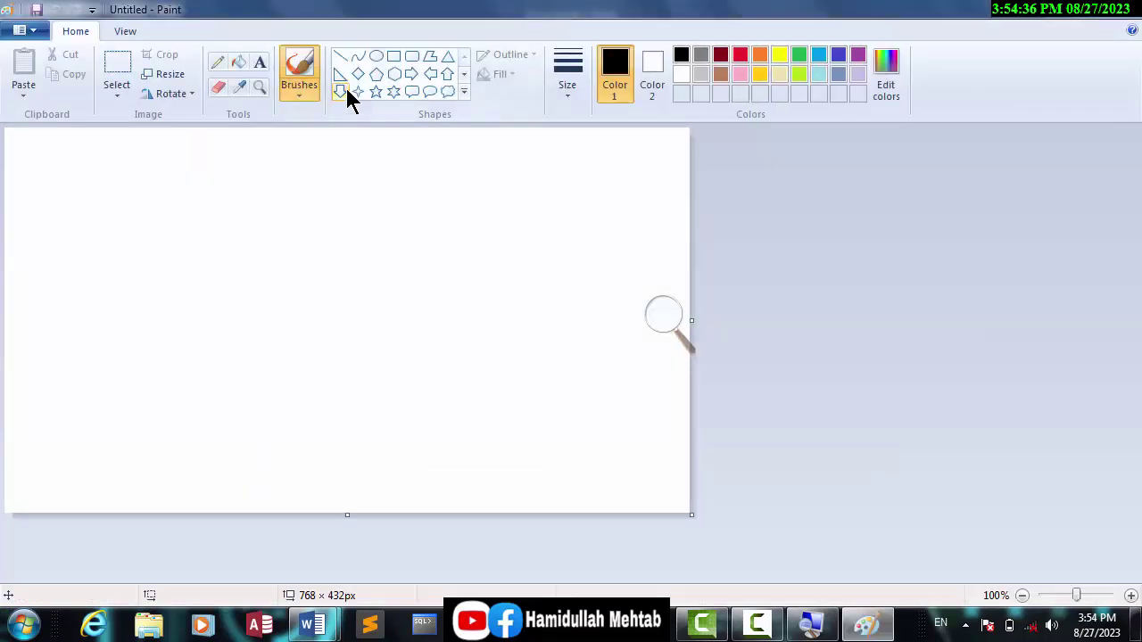
pyautogui.click(393, 55)
pyautogui.moveTo(167, 197); pyautogui.dragTo(509, 318)
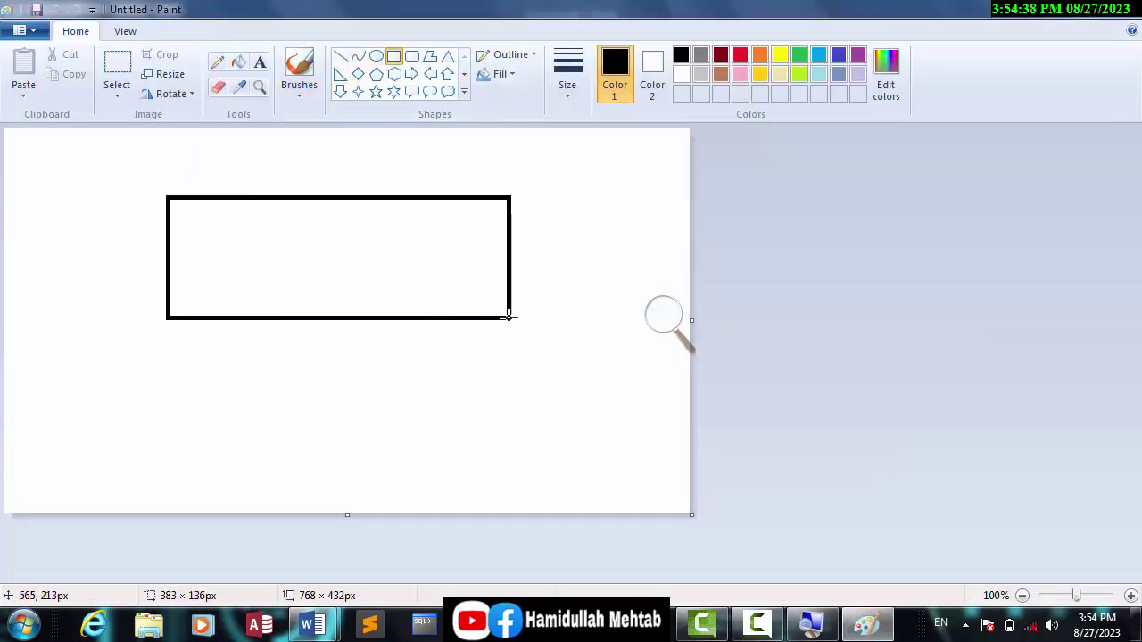
# - Draw two horizontal and two vertical lines across the rectangle as margins, and fill the enclosed inner area black
pyautogui.click(339, 55)
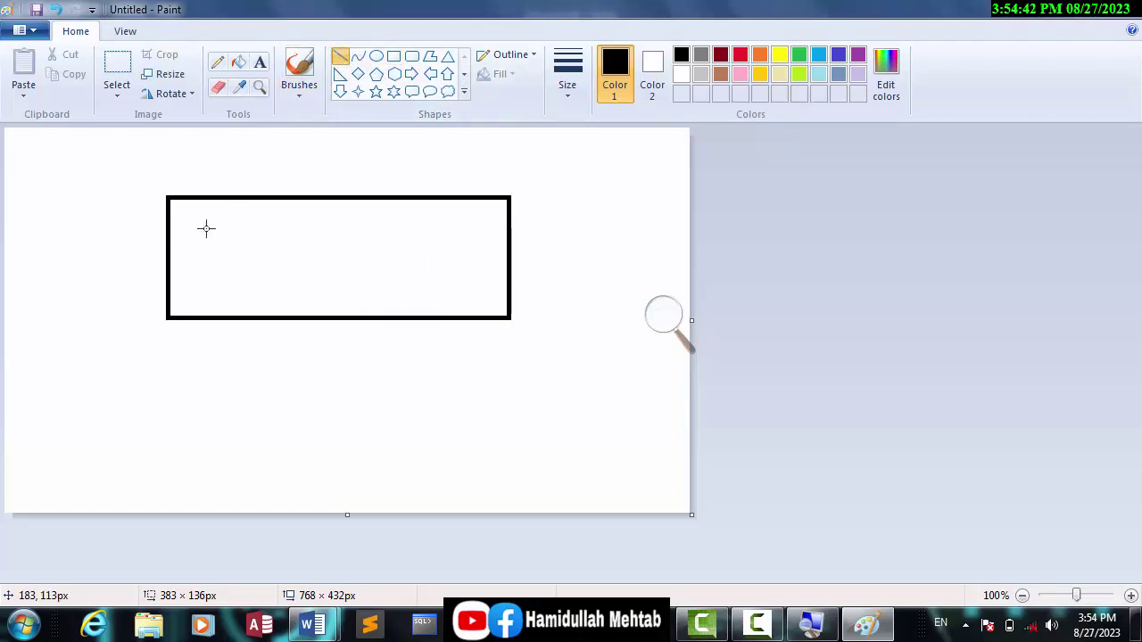
pyautogui.moveTo(168, 230); pyautogui.dragTo(526, 229)
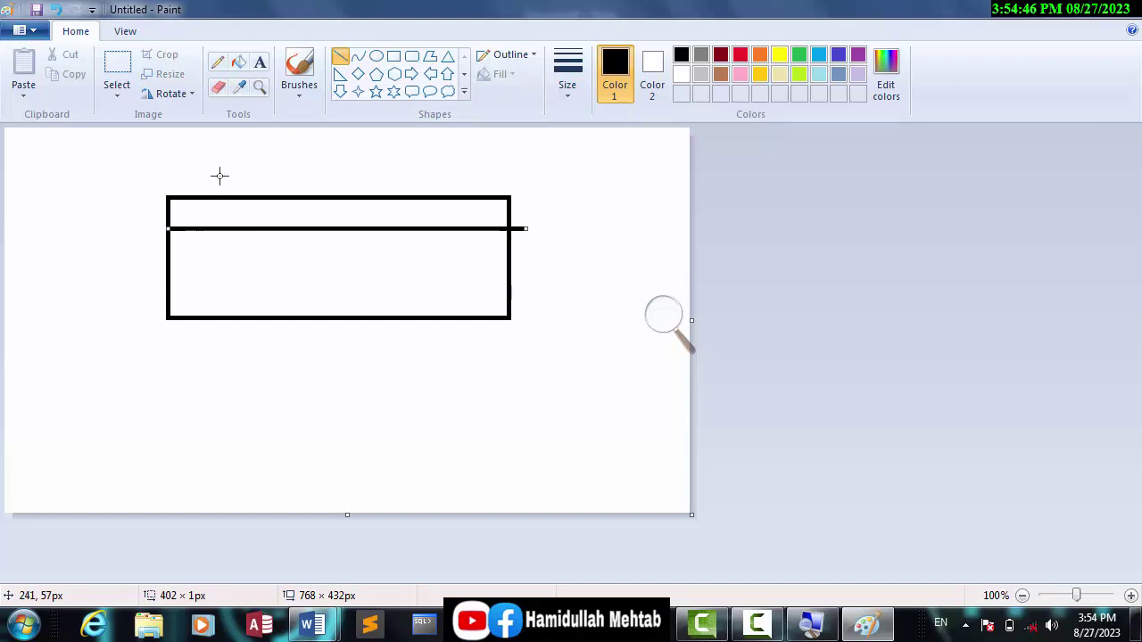
pyautogui.moveTo(219, 176); pyautogui.dragTo(219, 367)
pyautogui.moveTo(438, 196); pyautogui.dragTo(425, 354)
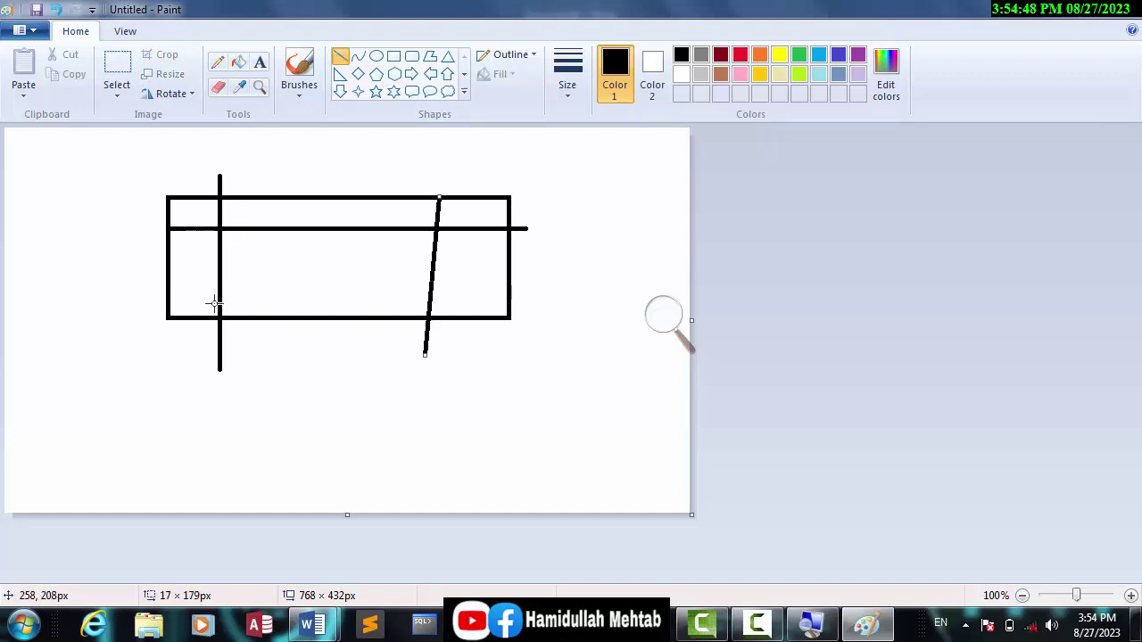
pyautogui.moveTo(139, 292); pyautogui.dragTo(515, 301)
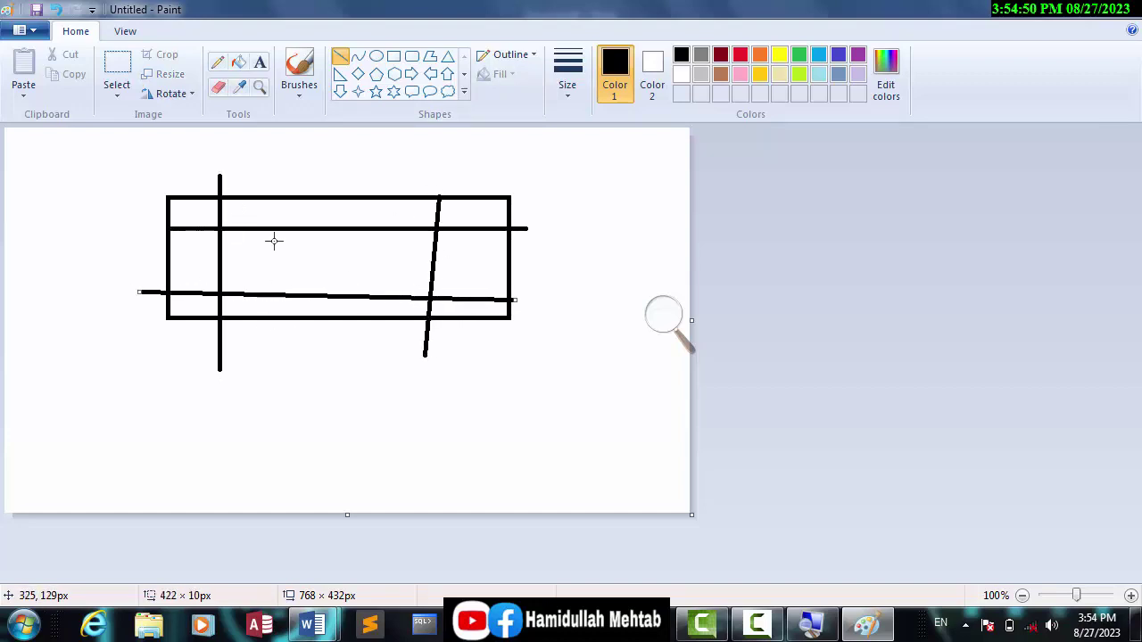
pyautogui.click(238, 61)
pyautogui.click(327, 249)
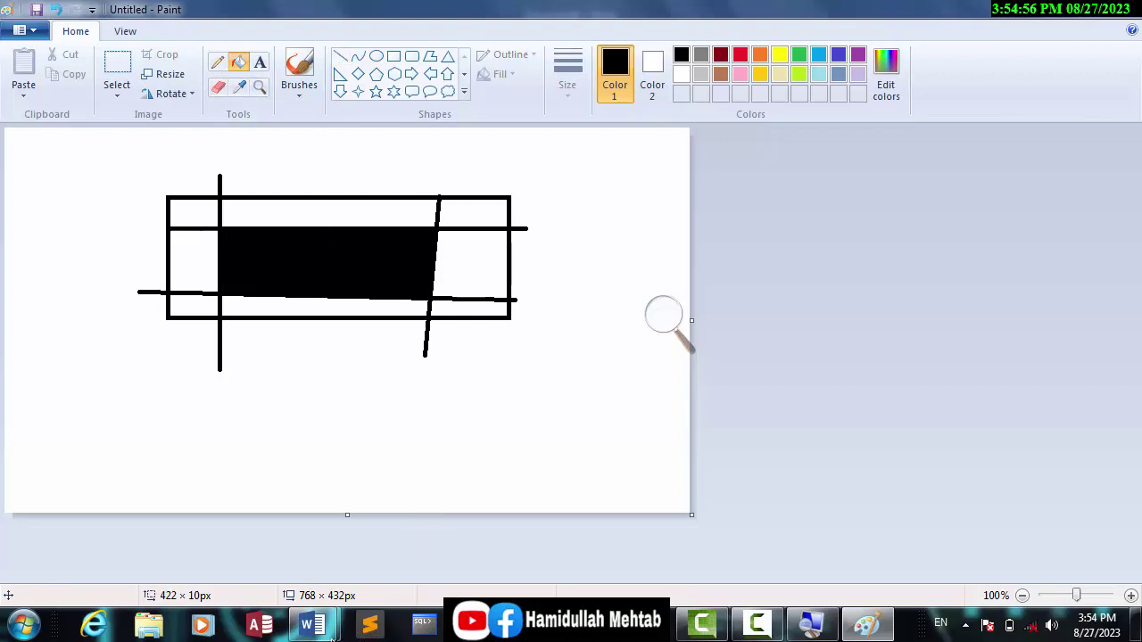
# - Return to Word, close Page Setup without changes, and enlarge the page view to 150%
pyautogui.moveTo(312, 623)
pyautogui.click(412, 561)
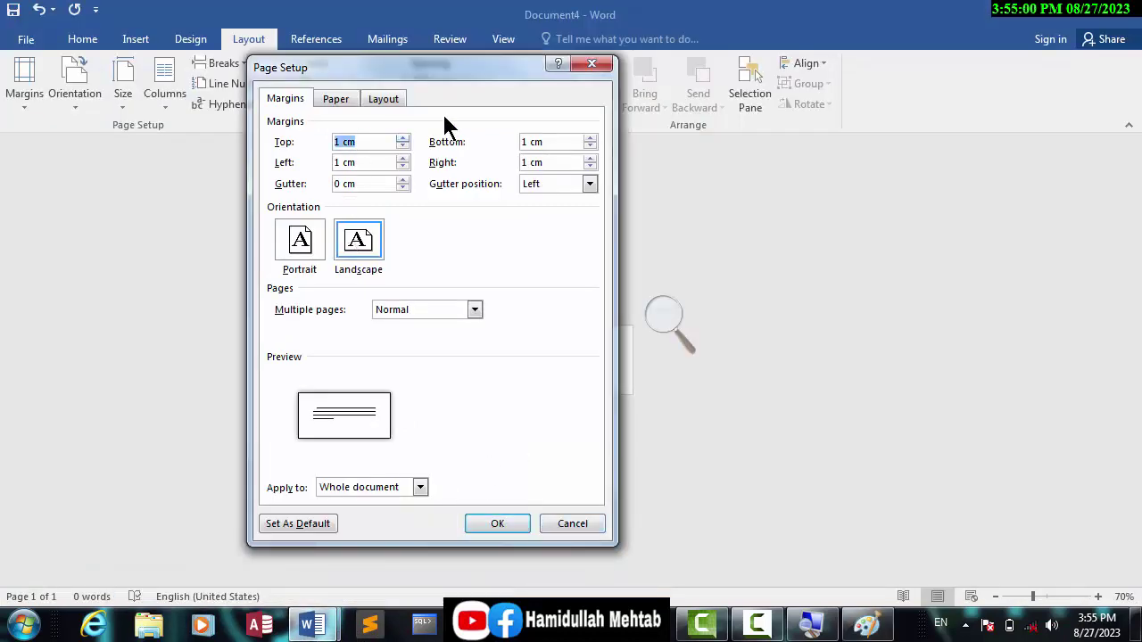
pyautogui.click(592, 64)
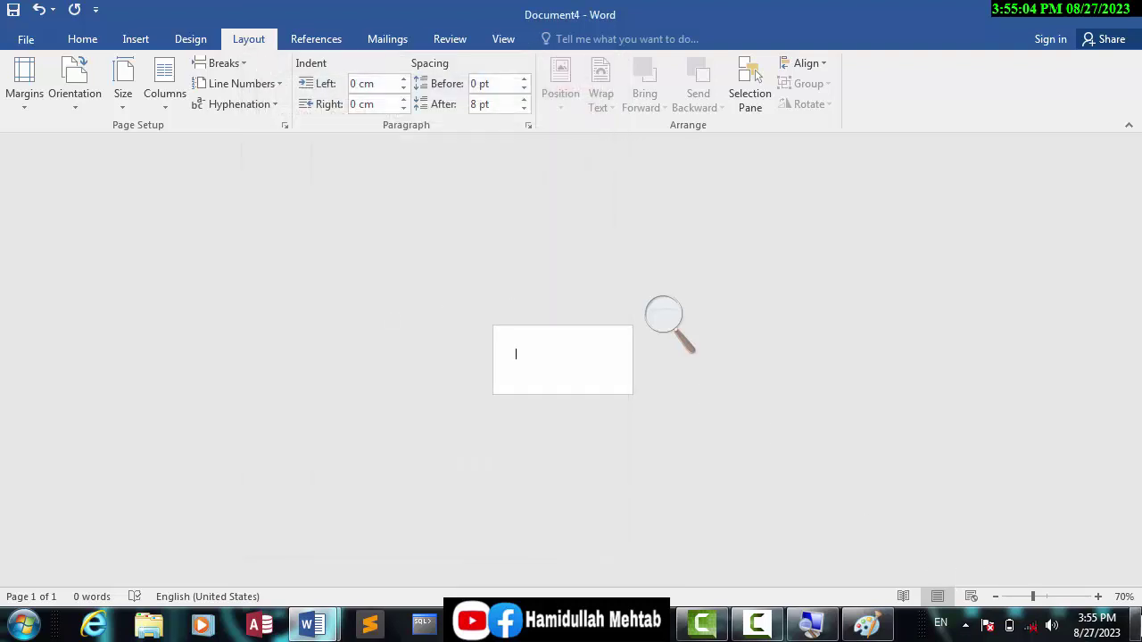
pyautogui.click(1098, 596)
pyautogui.click(1098, 596)
pyautogui.click(1098, 596)
pyautogui.click(1098, 596)
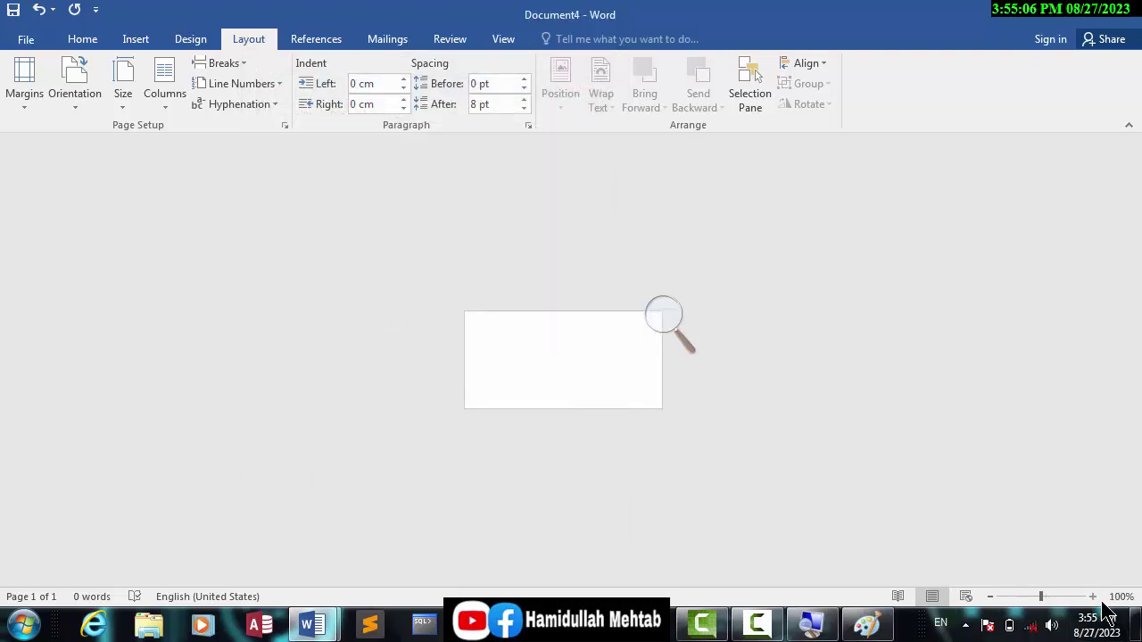
pyautogui.click(1098, 596)
pyautogui.click(1098, 596)
pyautogui.click(1098, 595)
pyautogui.click(1098, 596)
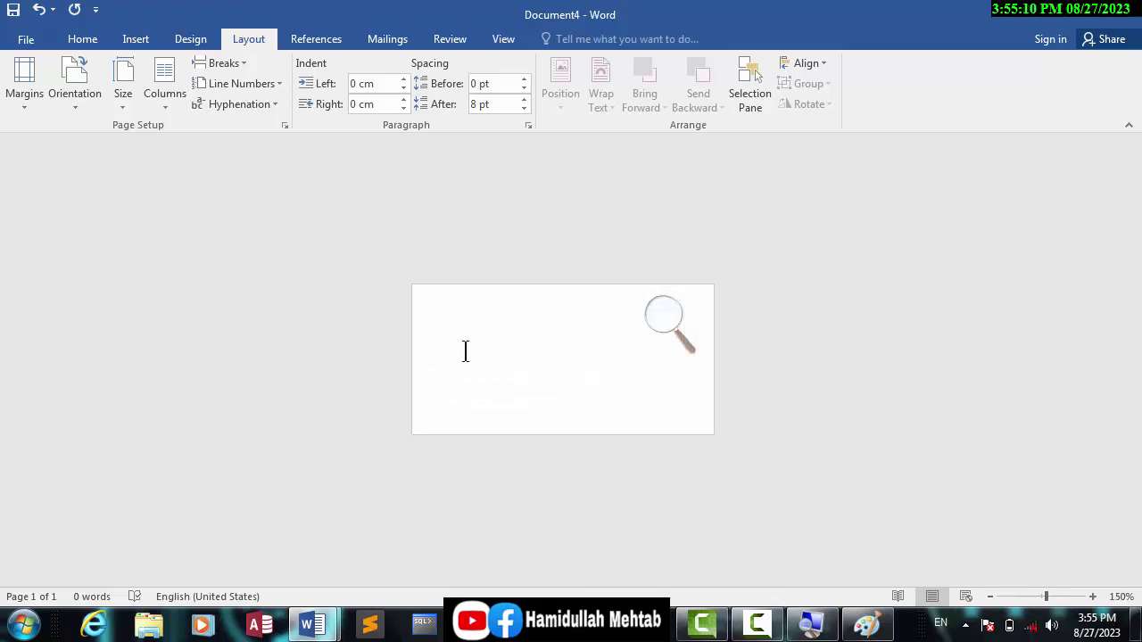
# - Set all four page margins to 0.2, accept the fix for margins outside the printable area, and apply the setup
pyautogui.click(284, 126)
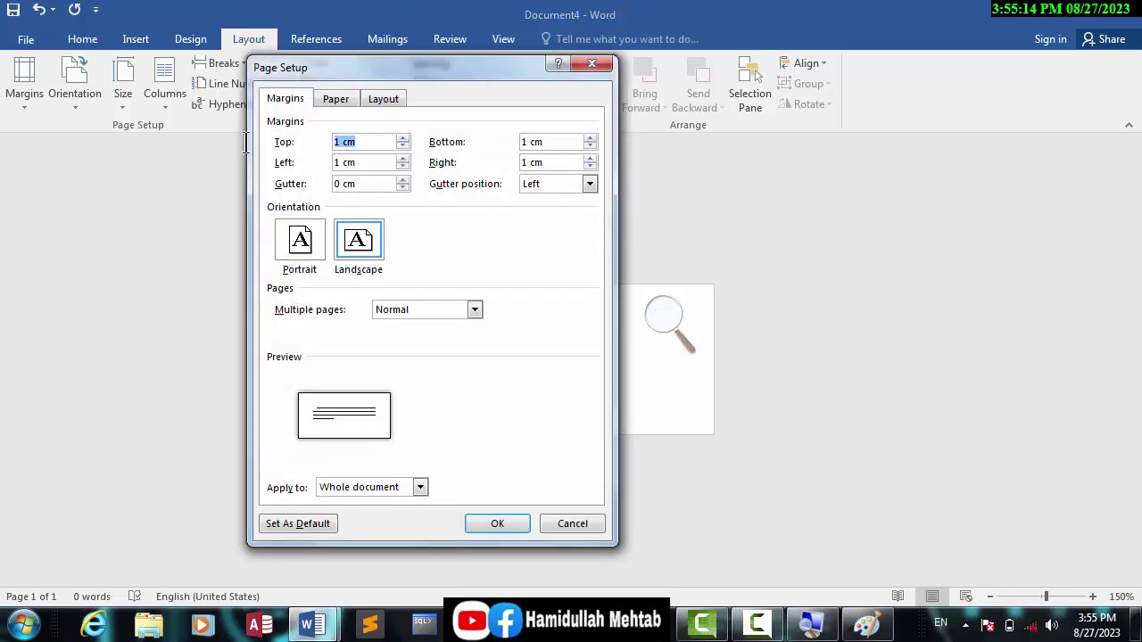
pyautogui.write('0.2')
pyautogui.moveTo(372, 143); pyautogui.dragTo(204, 145)
pyautogui.moveTo(370, 167); pyautogui.dragTo(227, 156)
pyautogui.write('0.2')
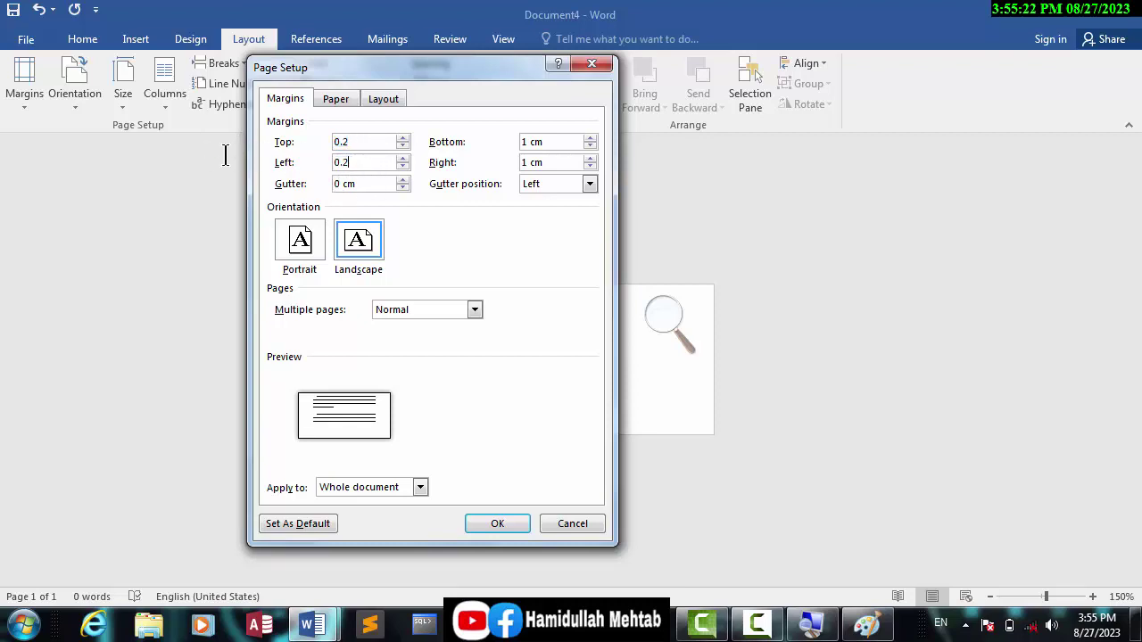
pyautogui.moveTo(573, 141); pyautogui.dragTo(403, 142)
pyautogui.write('0.2')
pyautogui.moveTo(570, 164); pyautogui.dragTo(406, 162)
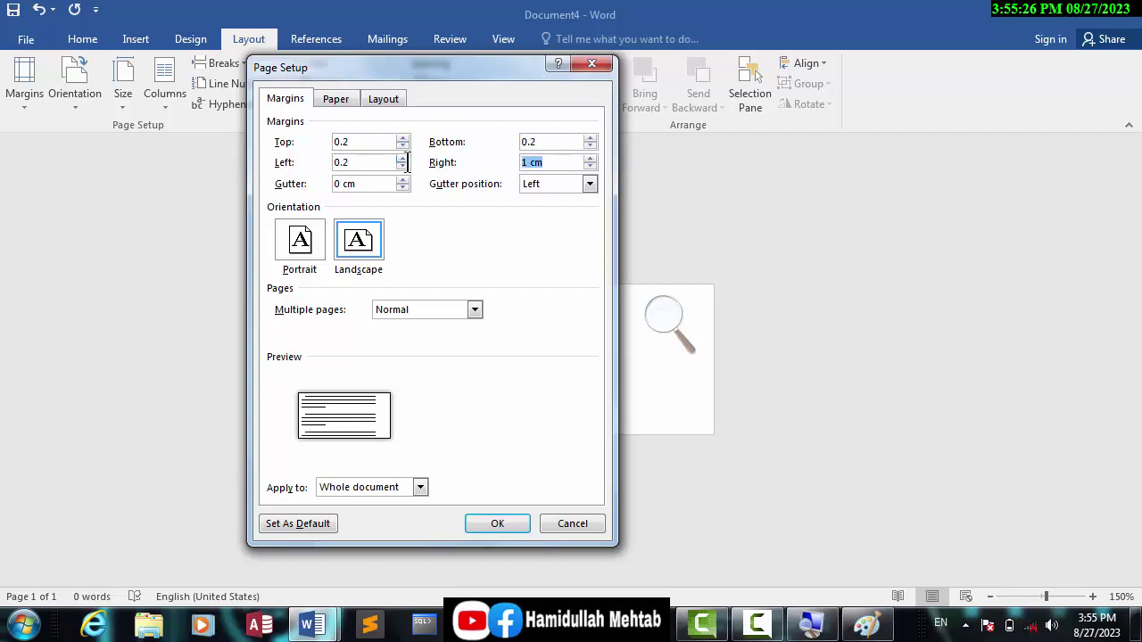
pyautogui.write('0.2')
pyautogui.click(498, 524)
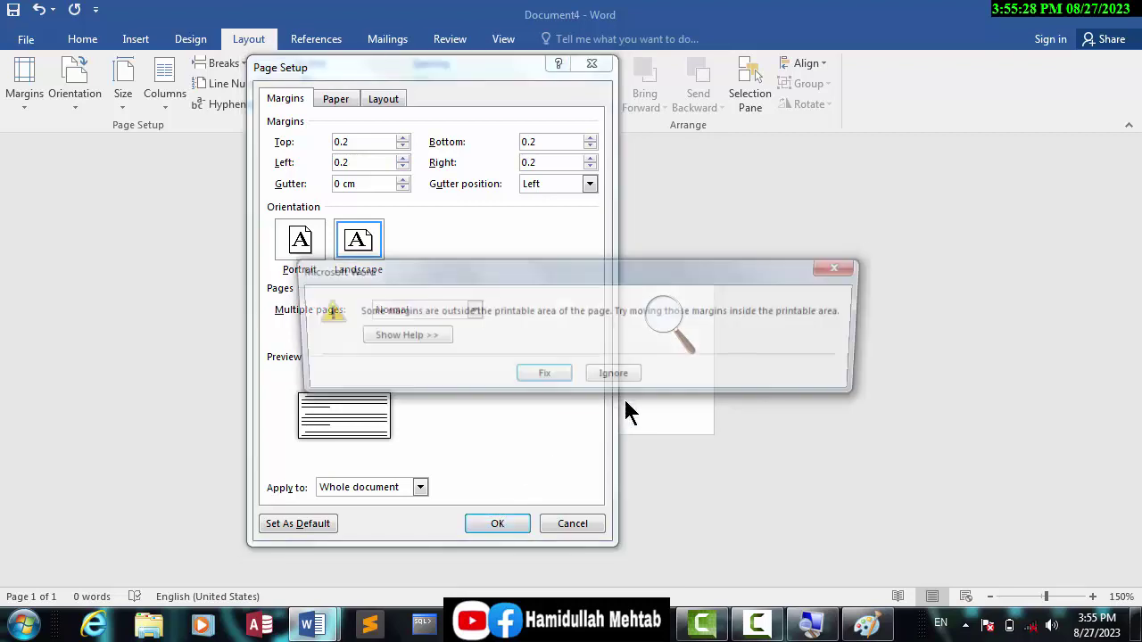
pyautogui.click(541, 376)
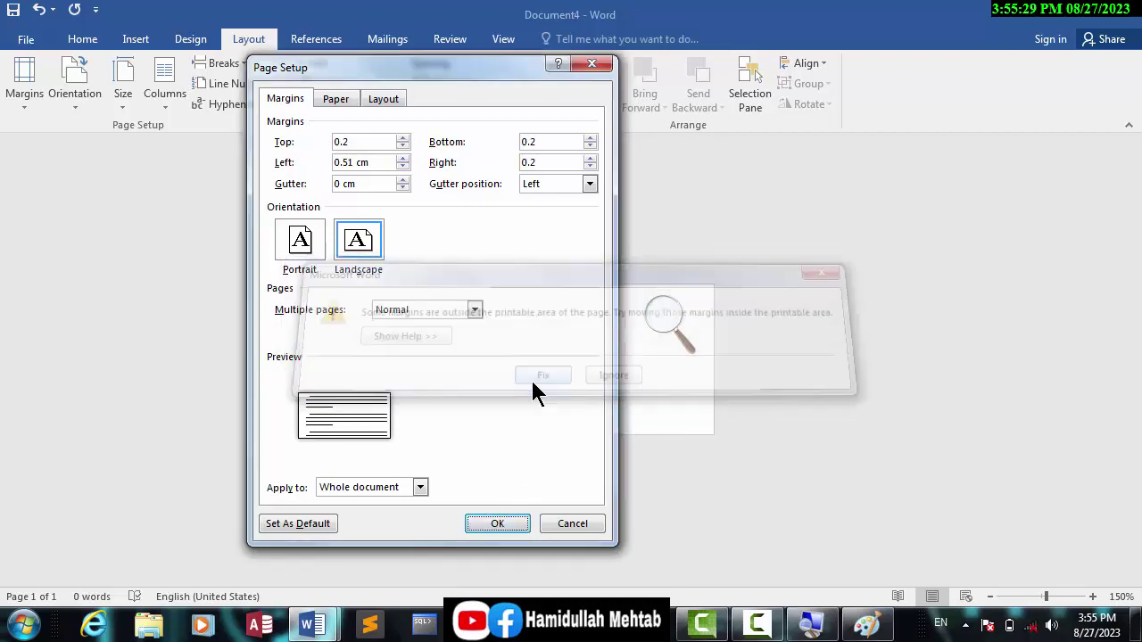
pyautogui.click(498, 525)
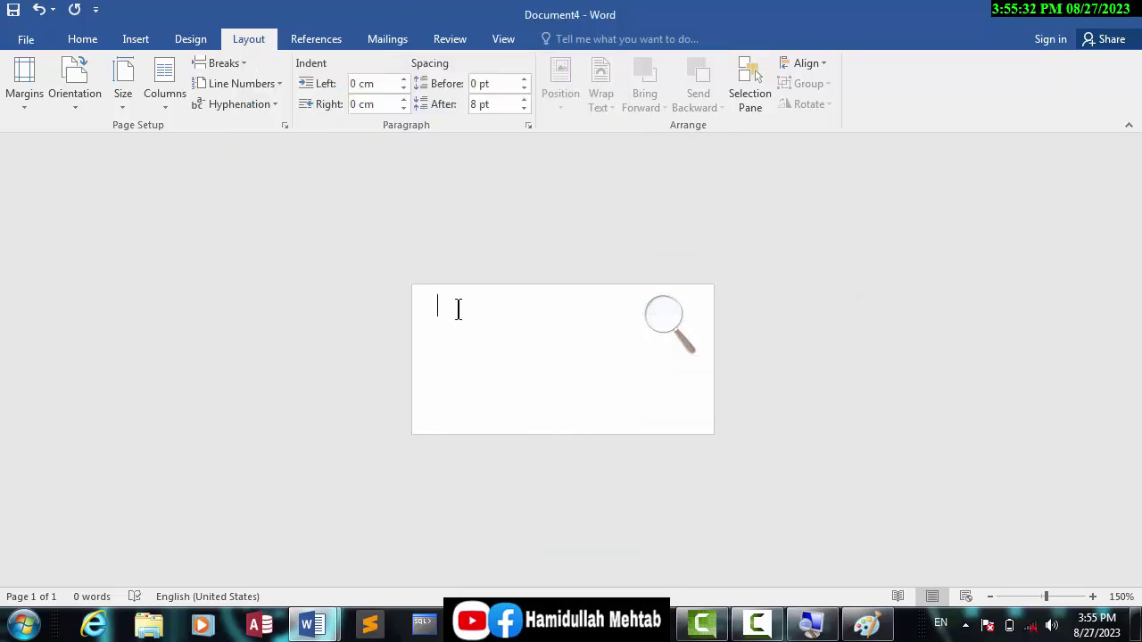
# - Enter the test text "sdfsdfsd" on the page and delete it again
pyautogui.write('sdfsdfsd')
pyautogui.press('BackSpace')
pyautogui.press('BackSpace')
pyautogui.press('BackSpace')
pyautogui.press('BackSpace')
pyautogui.press('BackSpace')
pyautogui.press('BackSpace')
pyautogui.press('BackSpace')
pyautogui.press('BackSpace')
# - Draw a rectangle about 0.85 cm high and 5.94 cm wide along the page's upper edge and remove its outline
pyautogui.click(122, 39)
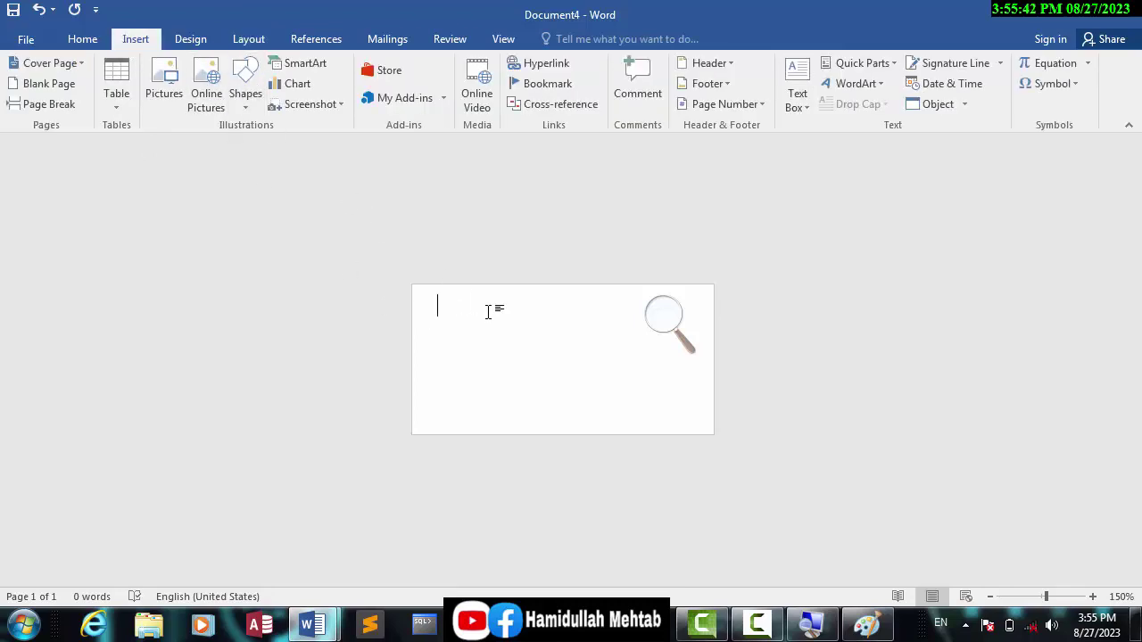
pyautogui.click(244, 93)
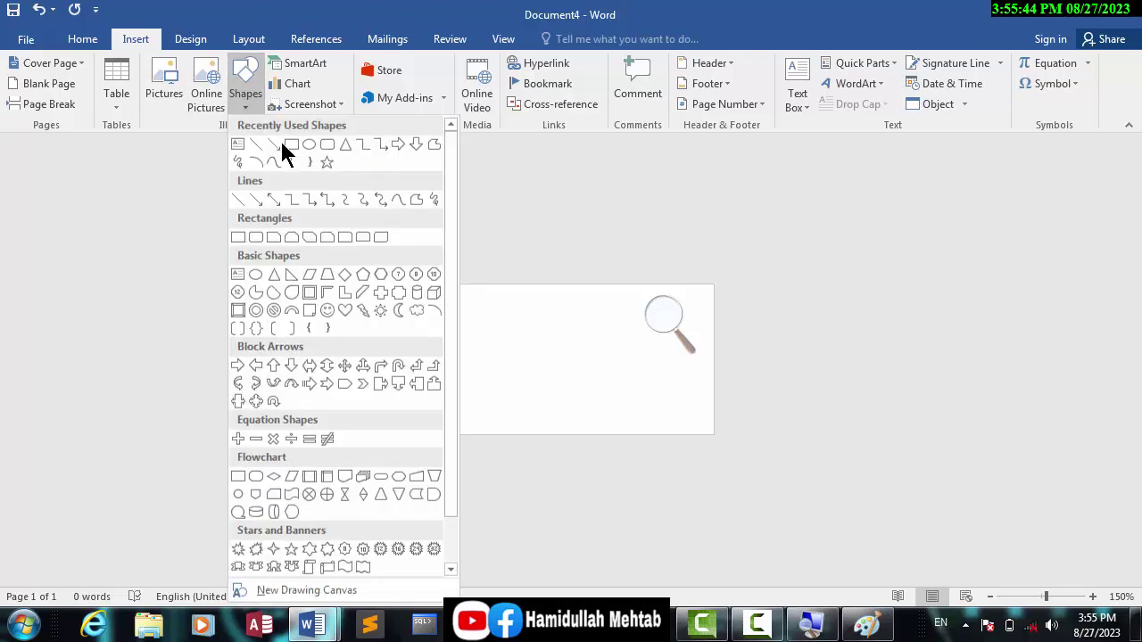
pyautogui.click(292, 156)
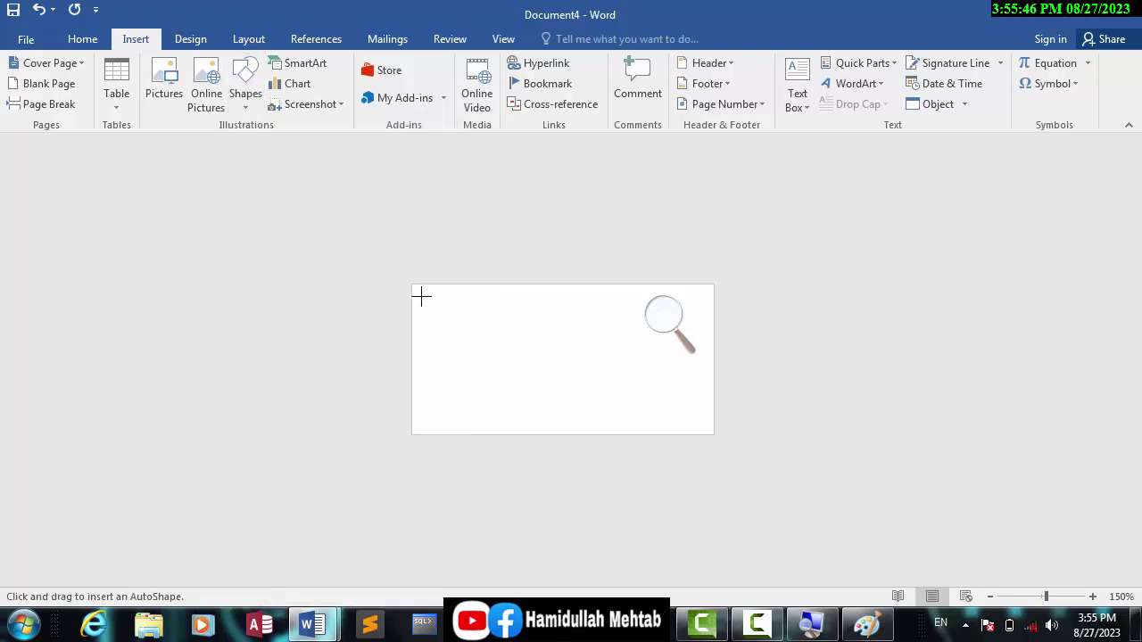
pyautogui.moveTo(413, 283)
pyautogui.mouseDown()
pyautogui.moveTo(573, 336)
pyautogui.moveTo(713, 328)
pyautogui.mouseUp()
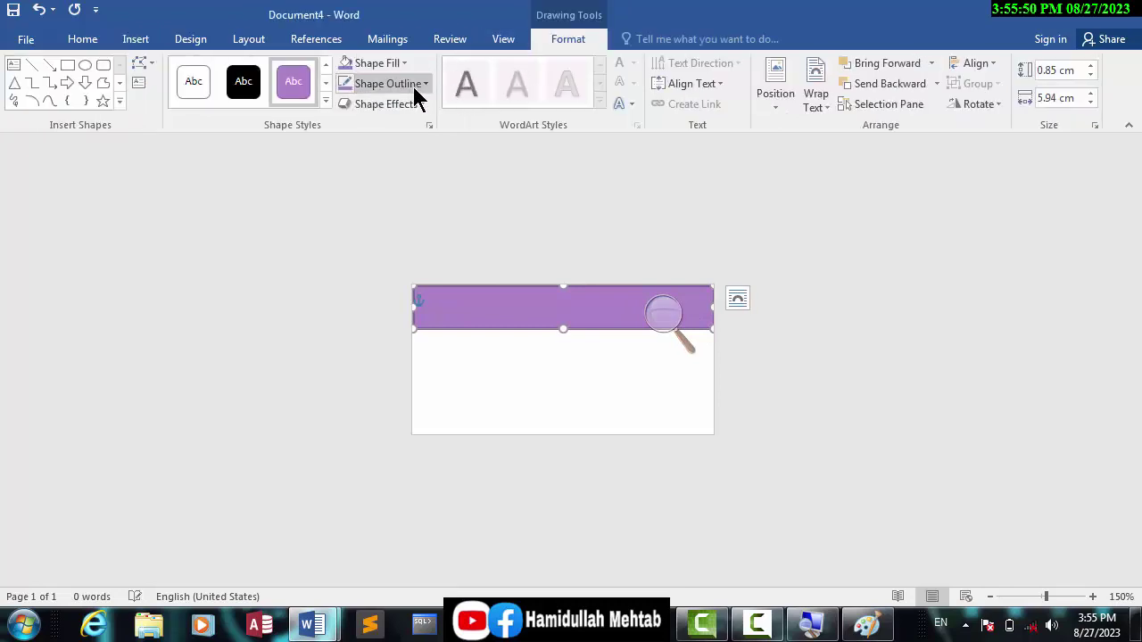
pyautogui.click(410, 86)
pyautogui.click(397, 243)
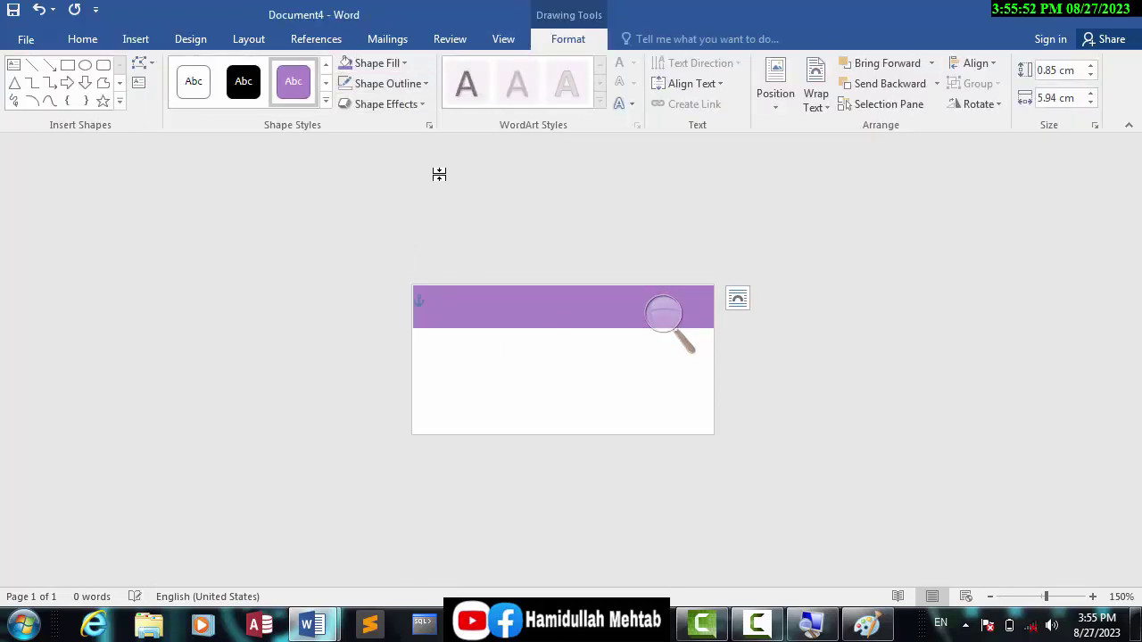
# - Edit the points of the purple rectangle so its lower edge bends into a wave across the card
pyautogui.click(145, 67)
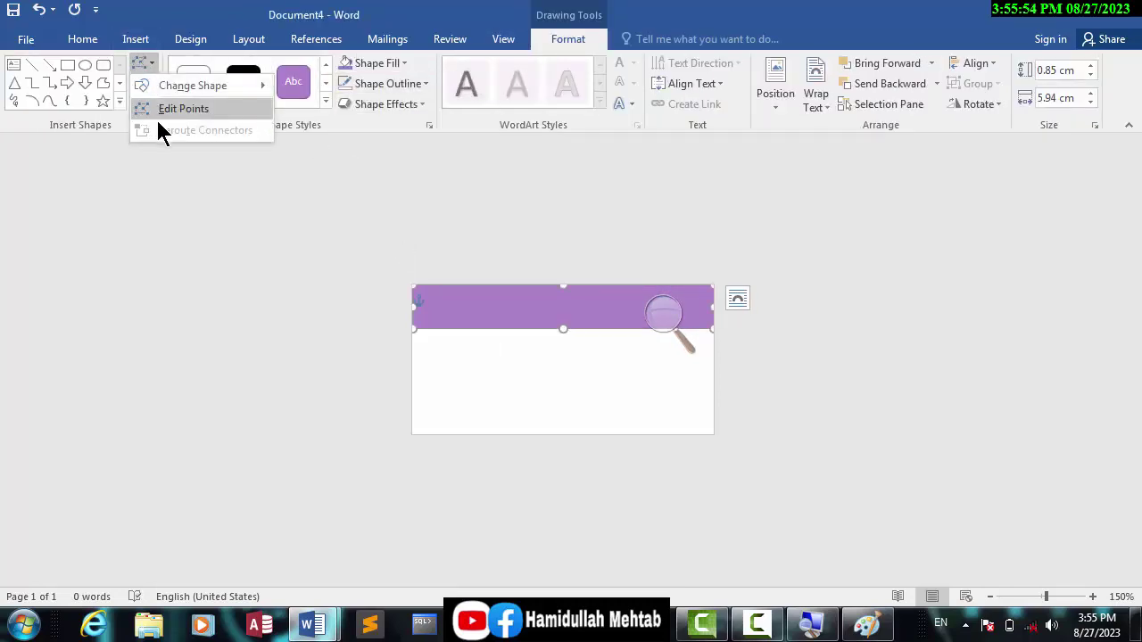
pyautogui.click(161, 108)
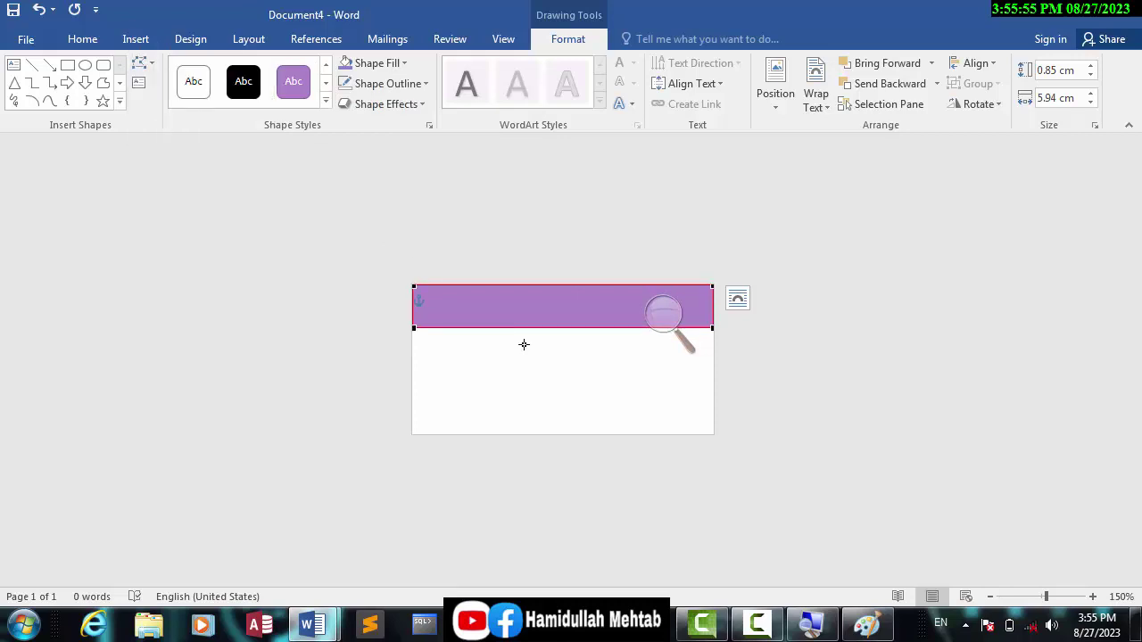
pyautogui.click(711, 329)
pyautogui.moveTo(613, 327); pyautogui.dragTo(503, 272)
pyautogui.click(547, 381)
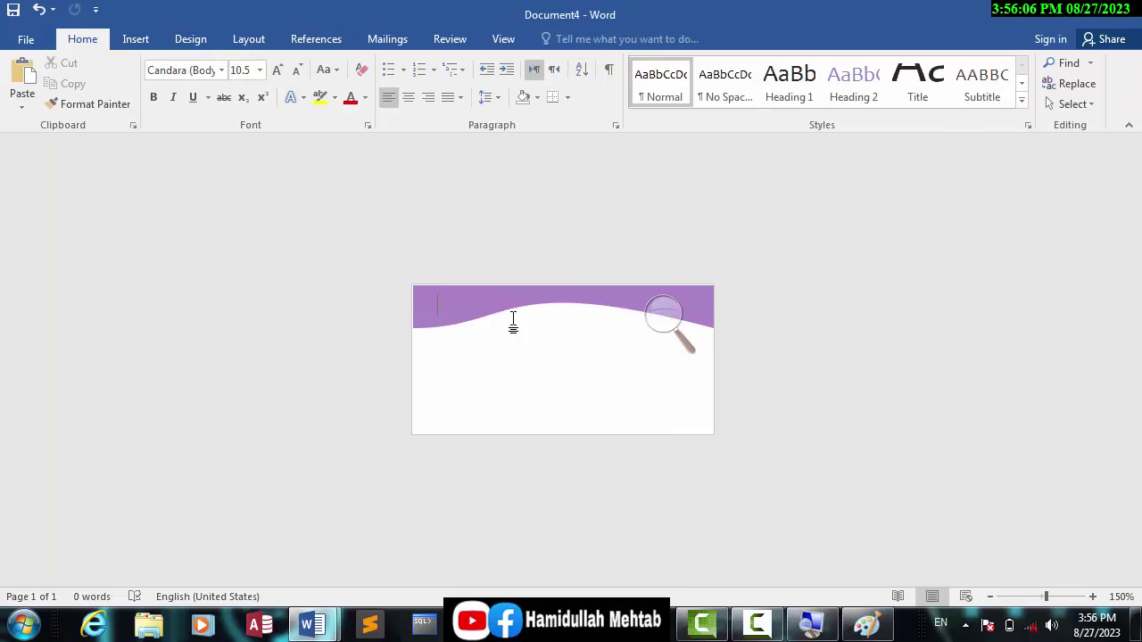
# - Create a new blank document
pyautogui.click(29, 41)
pyautogui.click(53, 116)
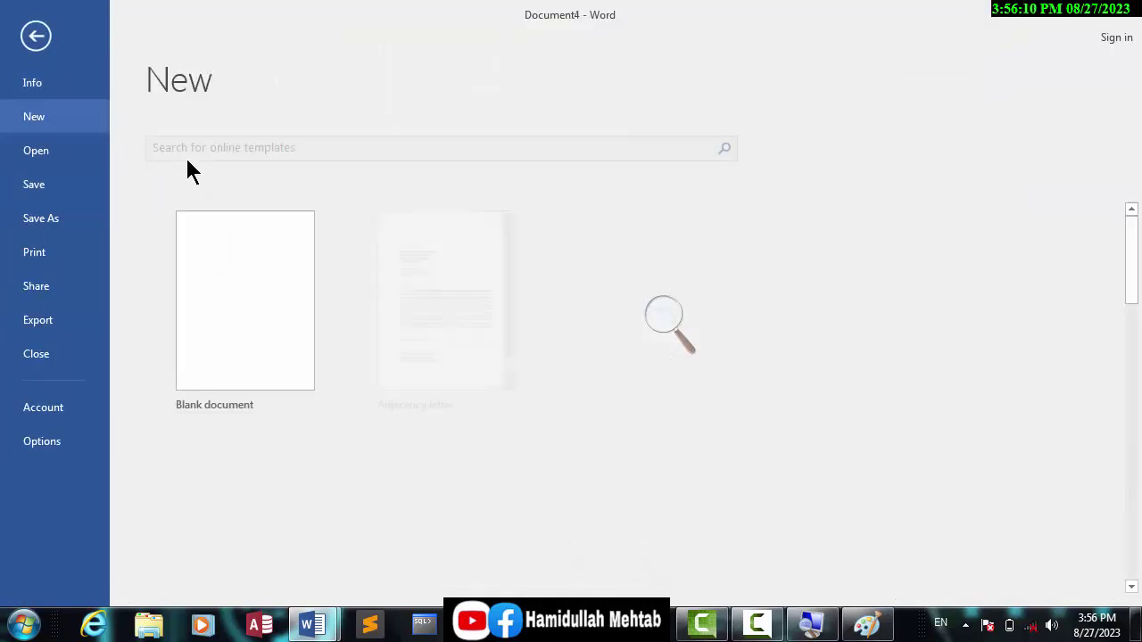
pyautogui.click(228, 252)
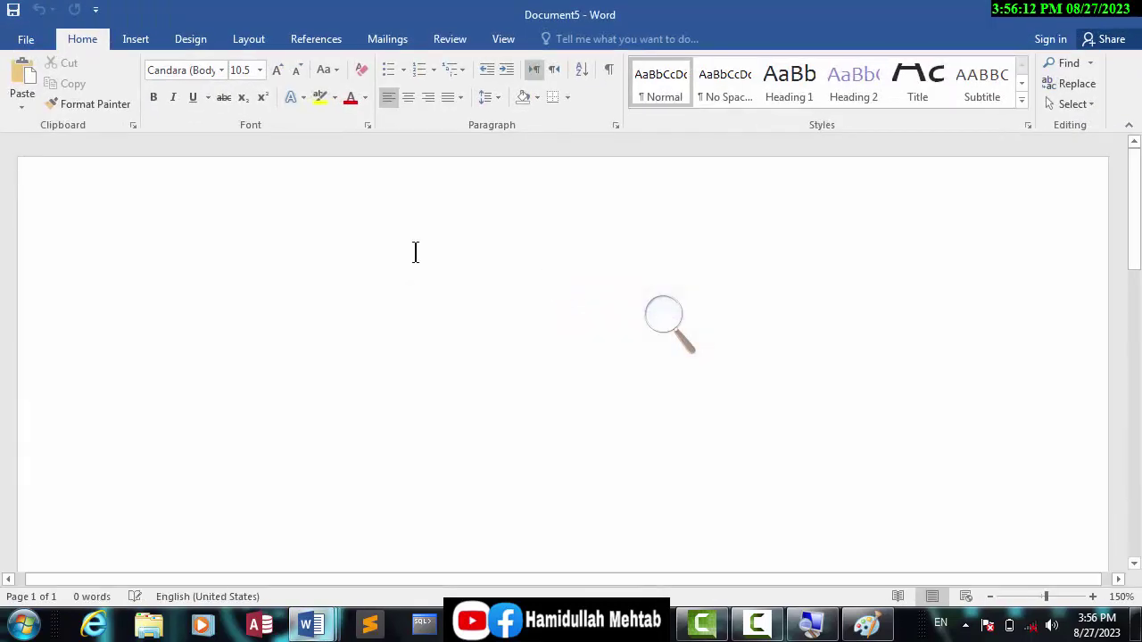
# - Set the page background colour of the new document to a light purple from the theme colours
pyautogui.click(238, 45)
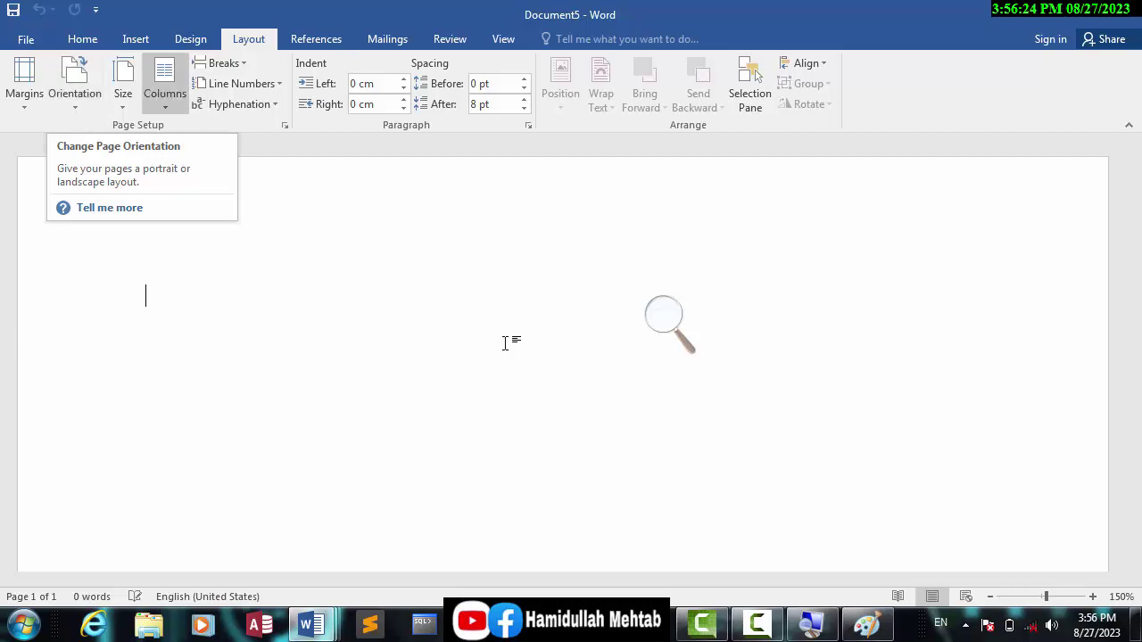
pyautogui.click(991, 597)
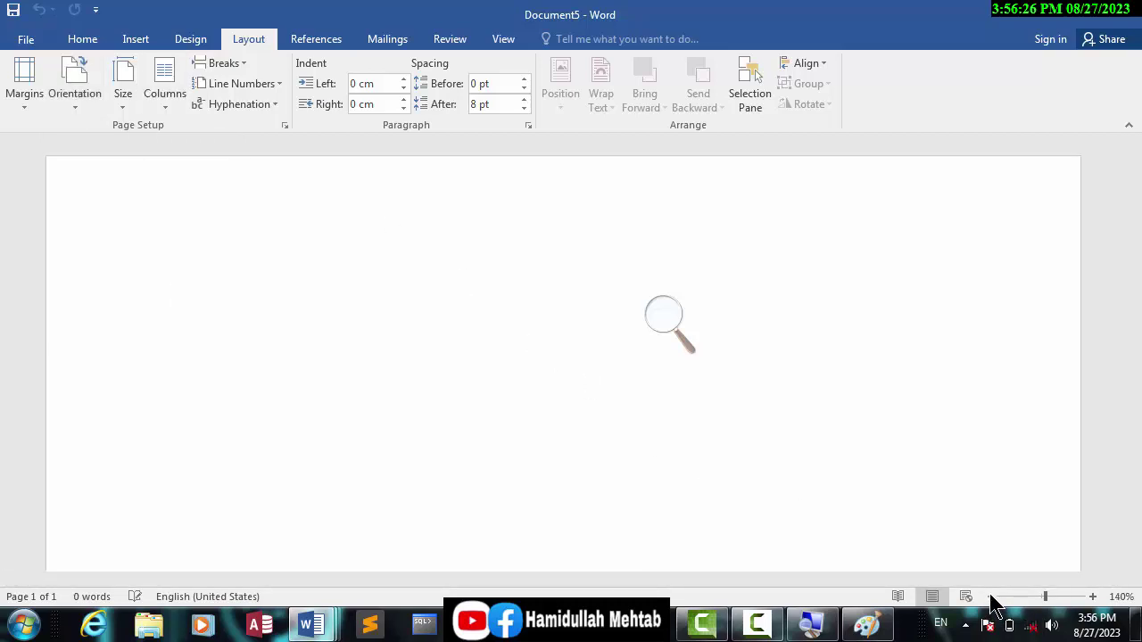
pyautogui.click(991, 596)
pyautogui.click(991, 597)
pyautogui.click(991, 596)
pyautogui.click(991, 597)
pyautogui.click(991, 597)
pyautogui.click(991, 597)
pyautogui.click(991, 597)
pyautogui.click(991, 597)
pyautogui.click(991, 597)
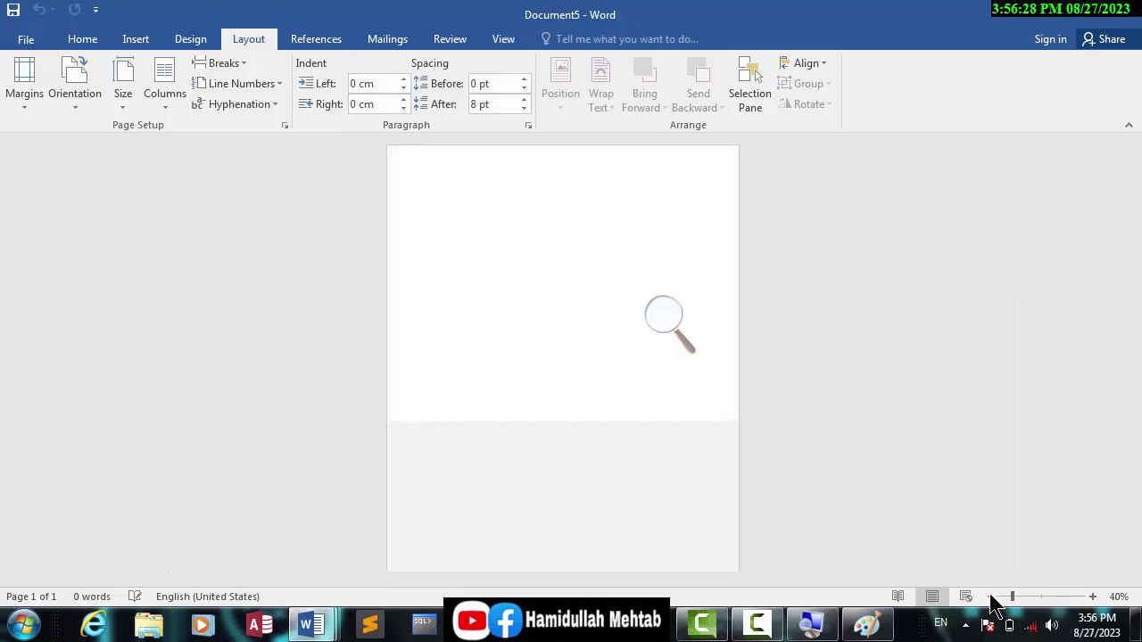
pyautogui.click(991, 597)
pyautogui.click(991, 597)
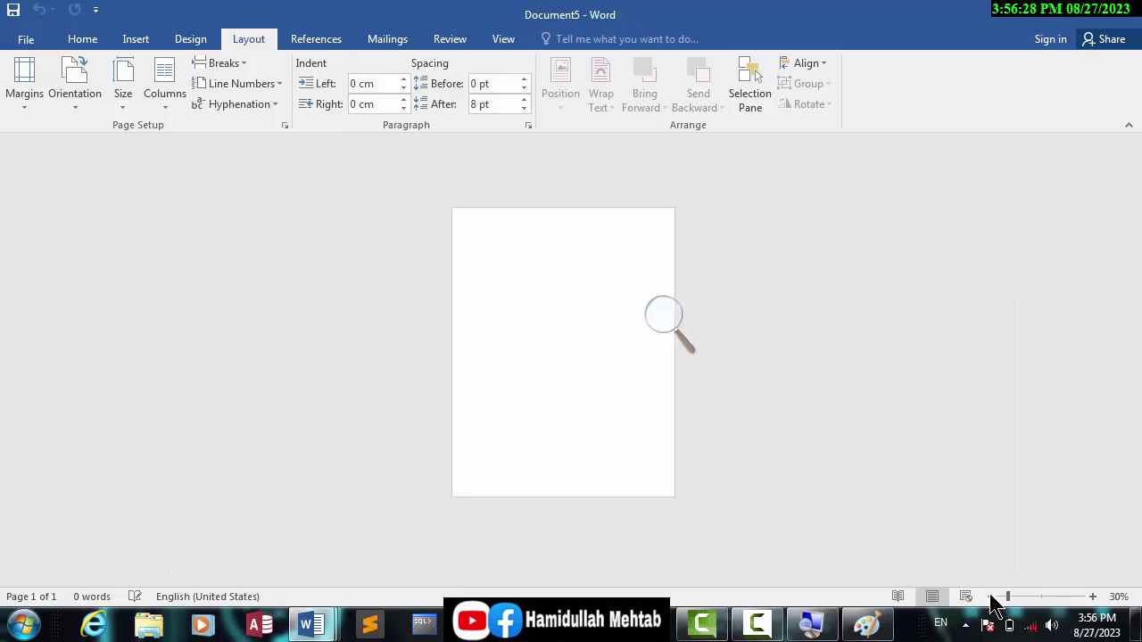
pyautogui.click(171, 42)
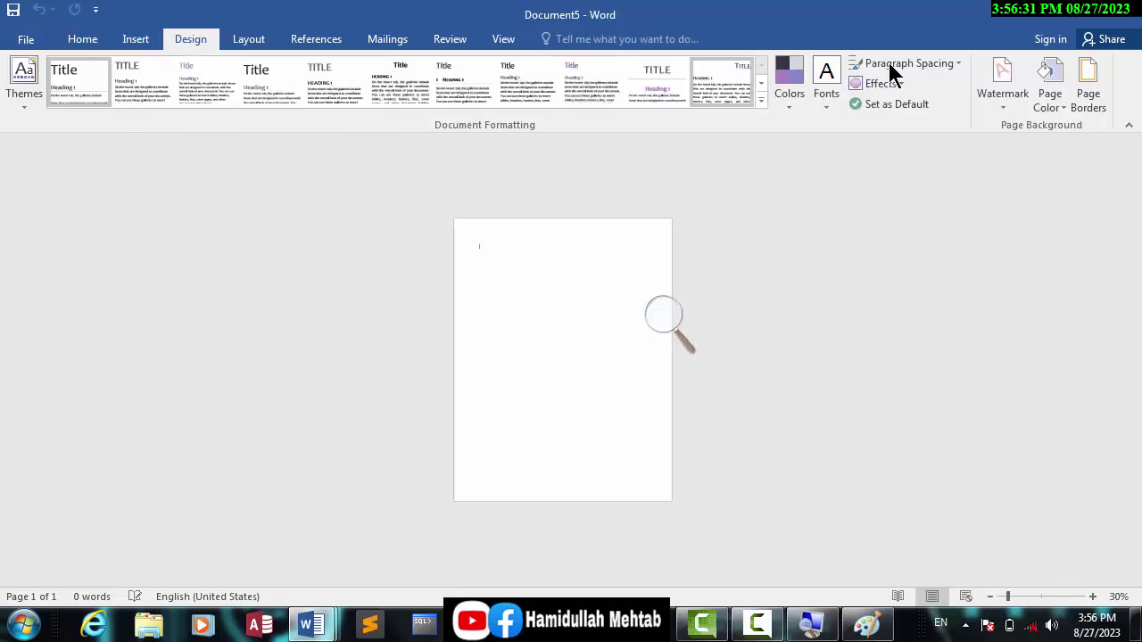
pyautogui.click(1050, 107)
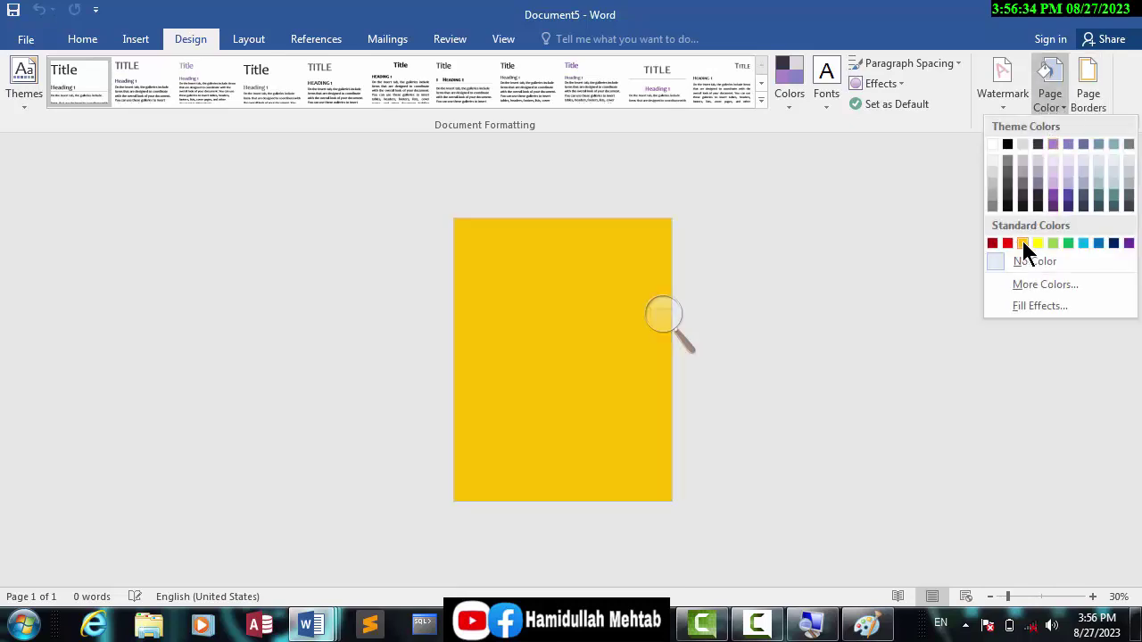
pyautogui.click(1053, 183)
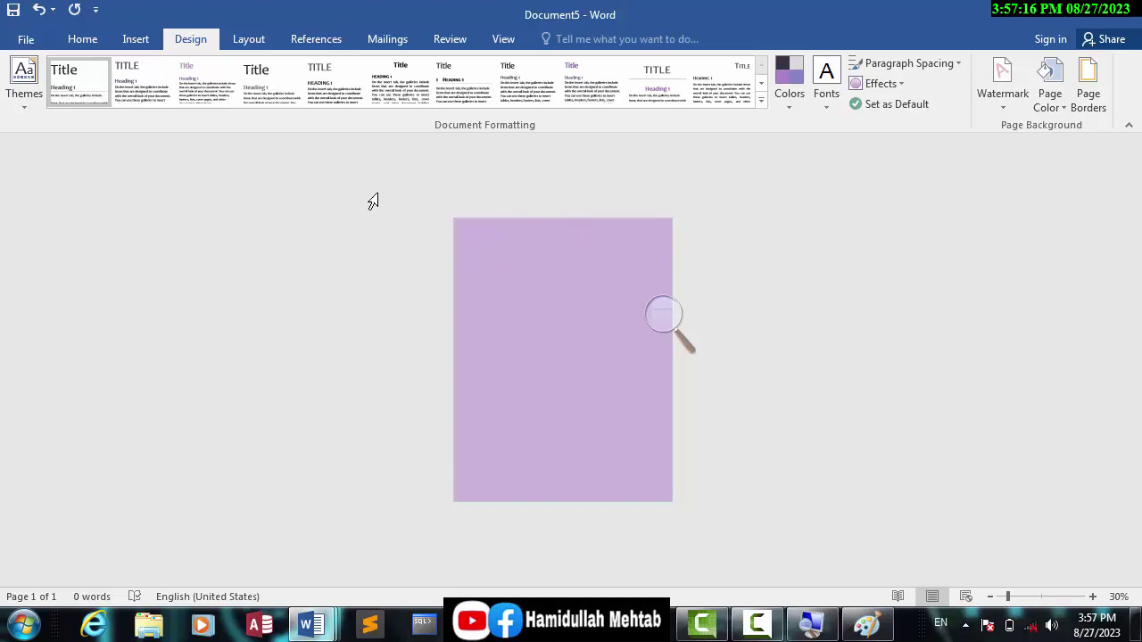
# - Switch the page orientation to landscape, back to portrait, and to landscape again
pyautogui.click(247, 45)
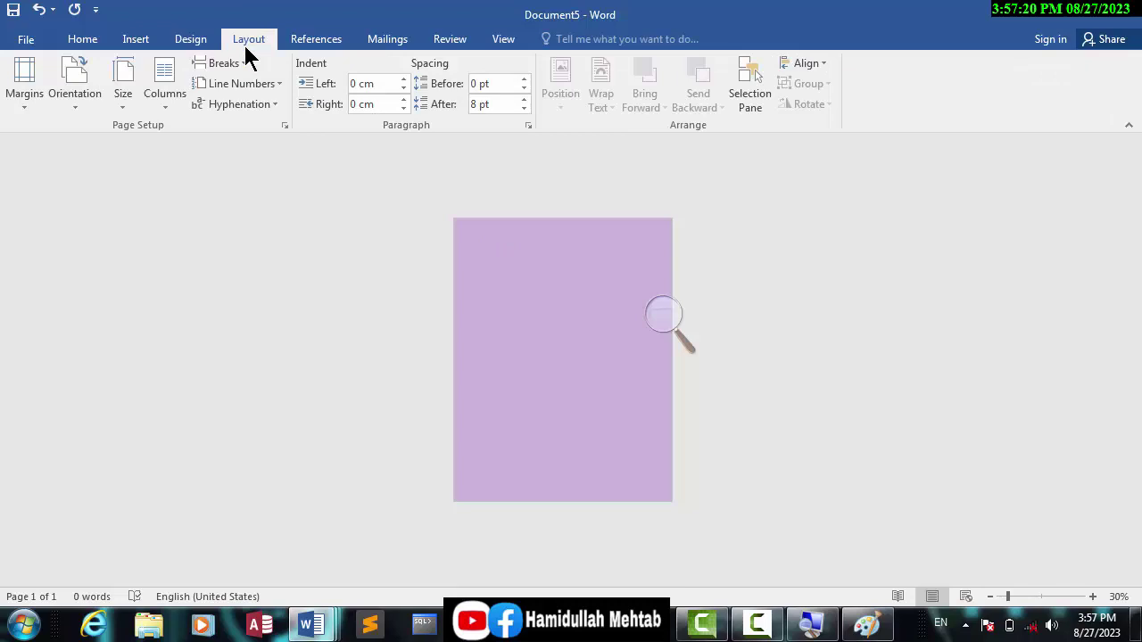
pyautogui.click(71, 111)
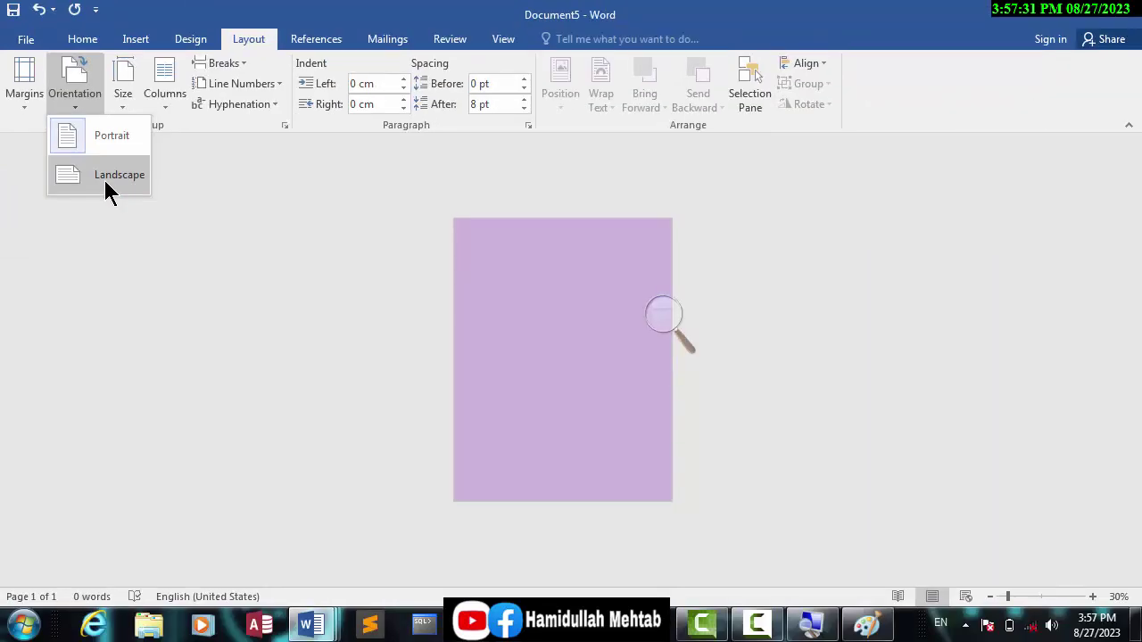
pyautogui.click(104, 194)
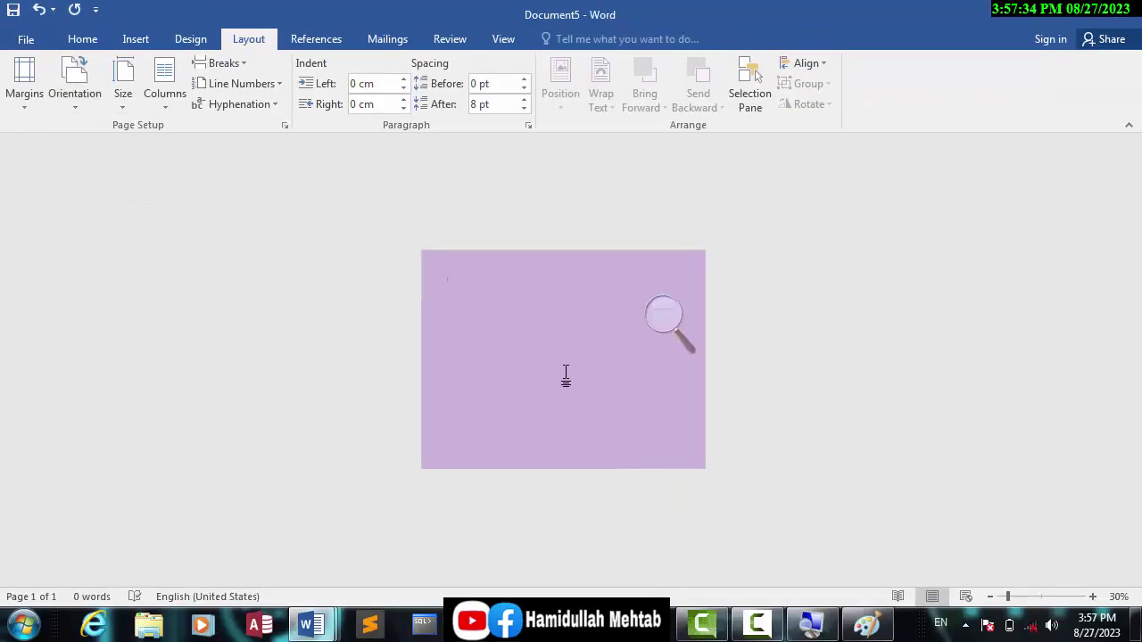
pyautogui.click(82, 104)
pyautogui.click(93, 134)
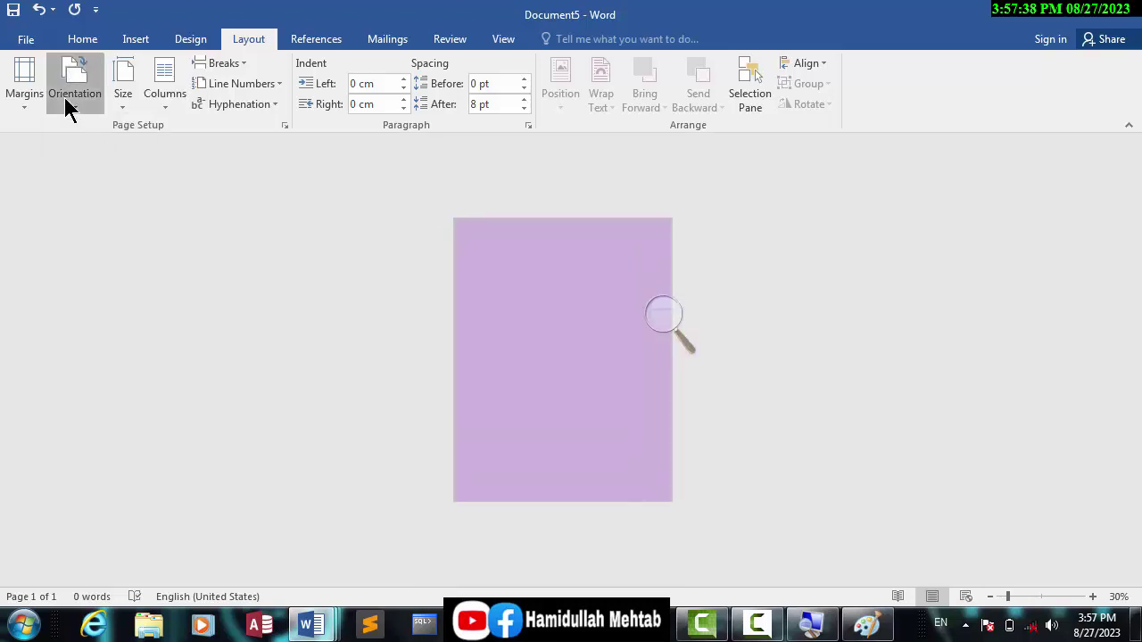
pyautogui.click(65, 97)
pyautogui.click(95, 174)
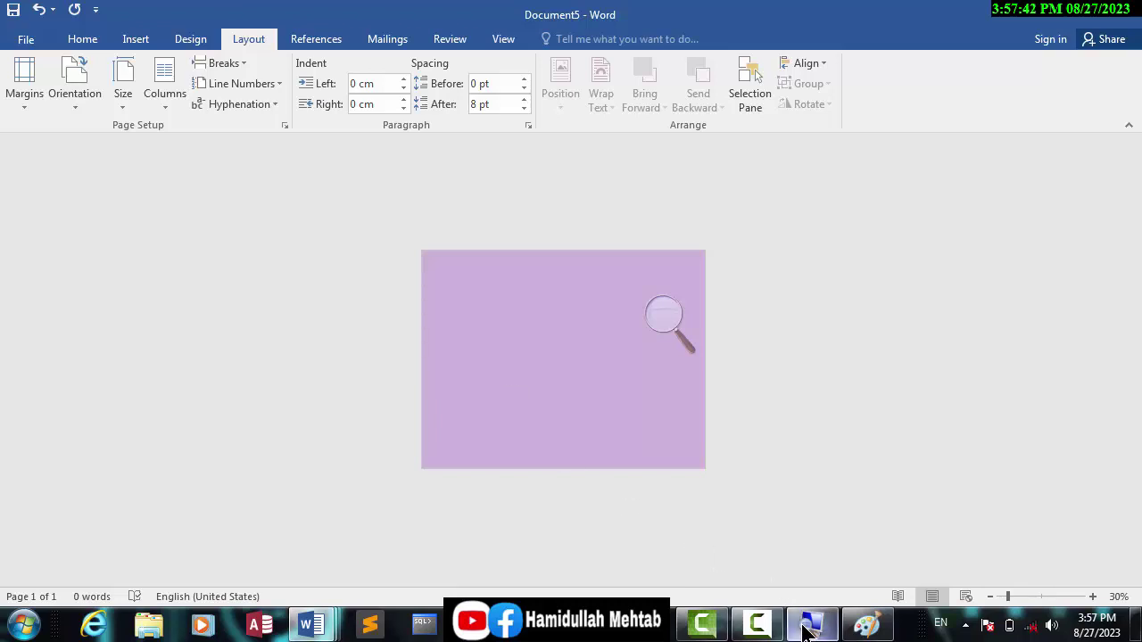
pyautogui.click(758, 629)
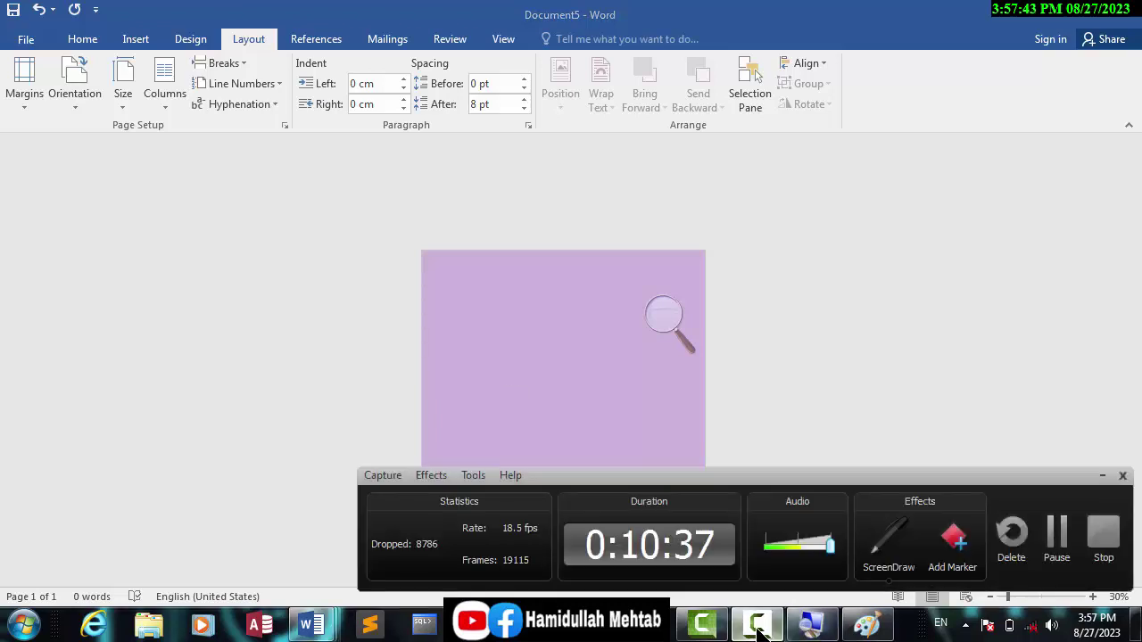
pyautogui.click(1055, 535)
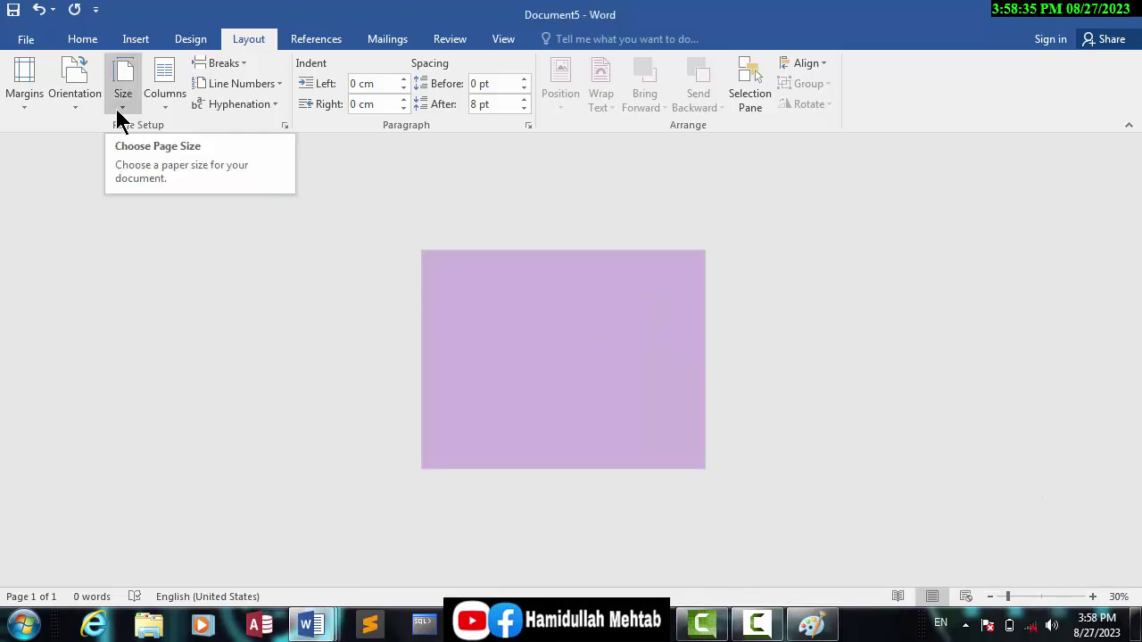
# - Set the page orientation back to portrait
pyautogui.click(71, 102)
pyautogui.click(85, 137)
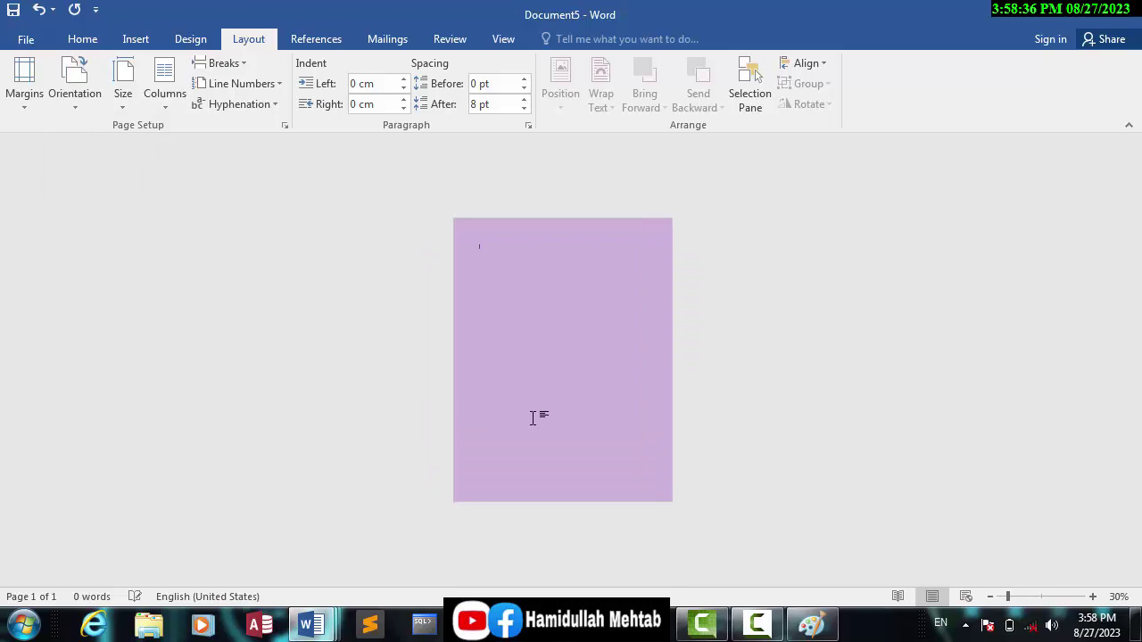
pyautogui.click(756, 623)
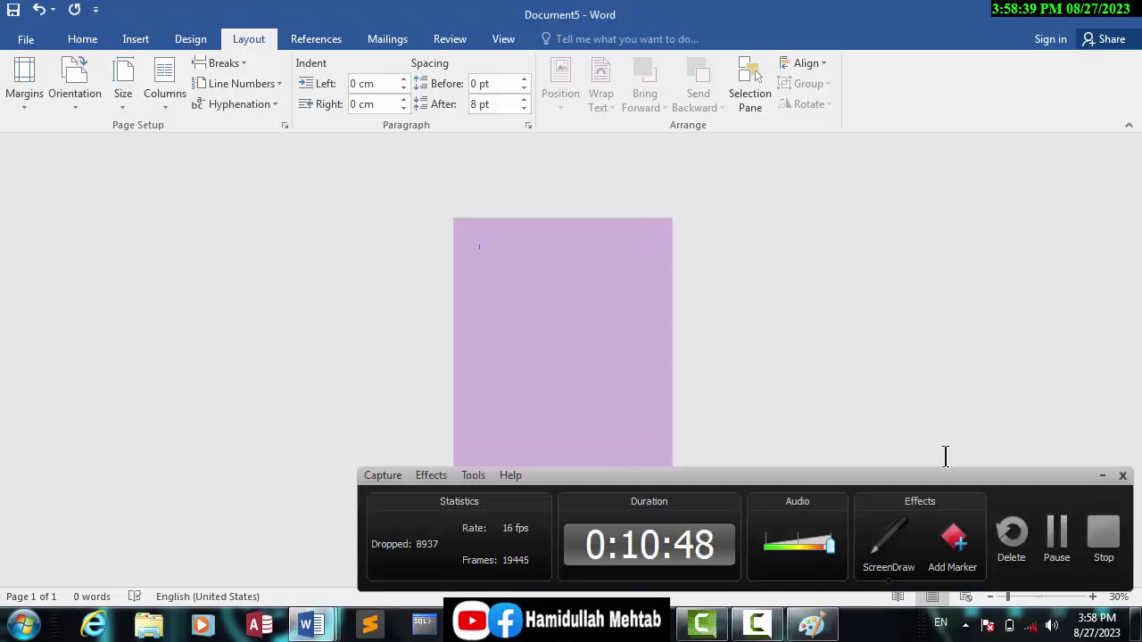
pyautogui.click(1102, 476)
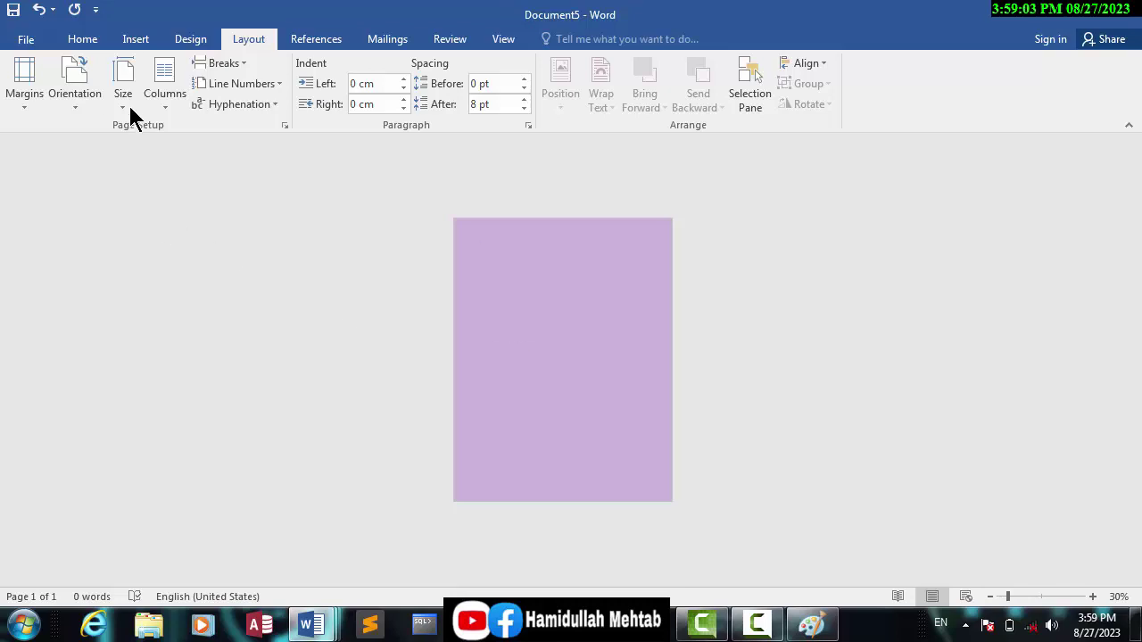
# - Magnify the screen, examine the available paper sizes and their dimensions, and leave the list without choosing one
pyautogui.press('super+plus')
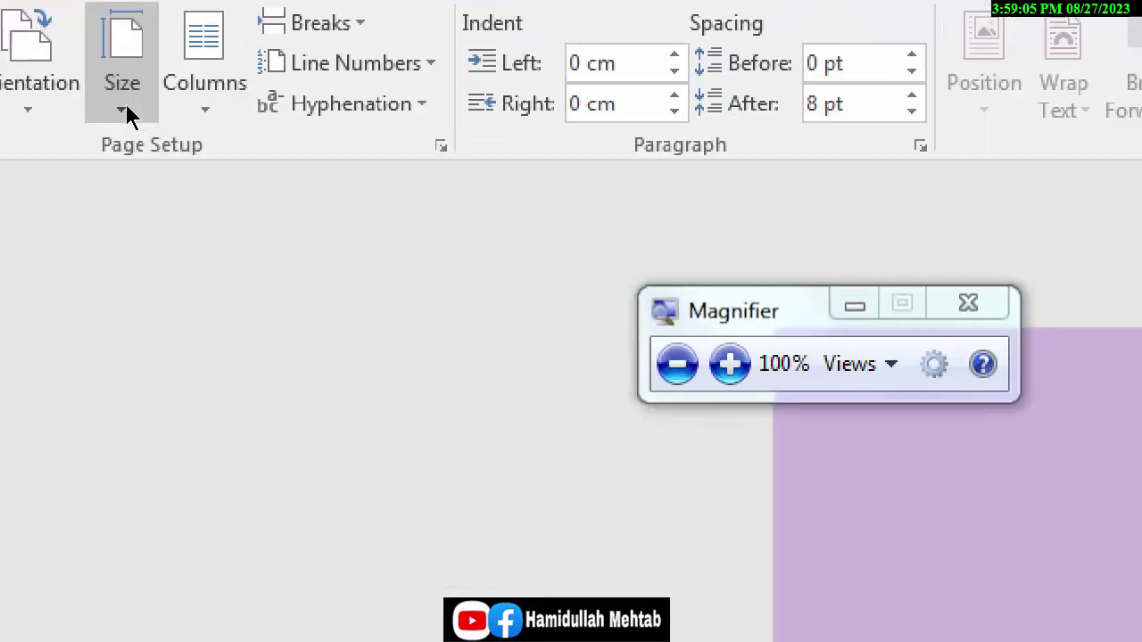
pyautogui.press('super+plus')
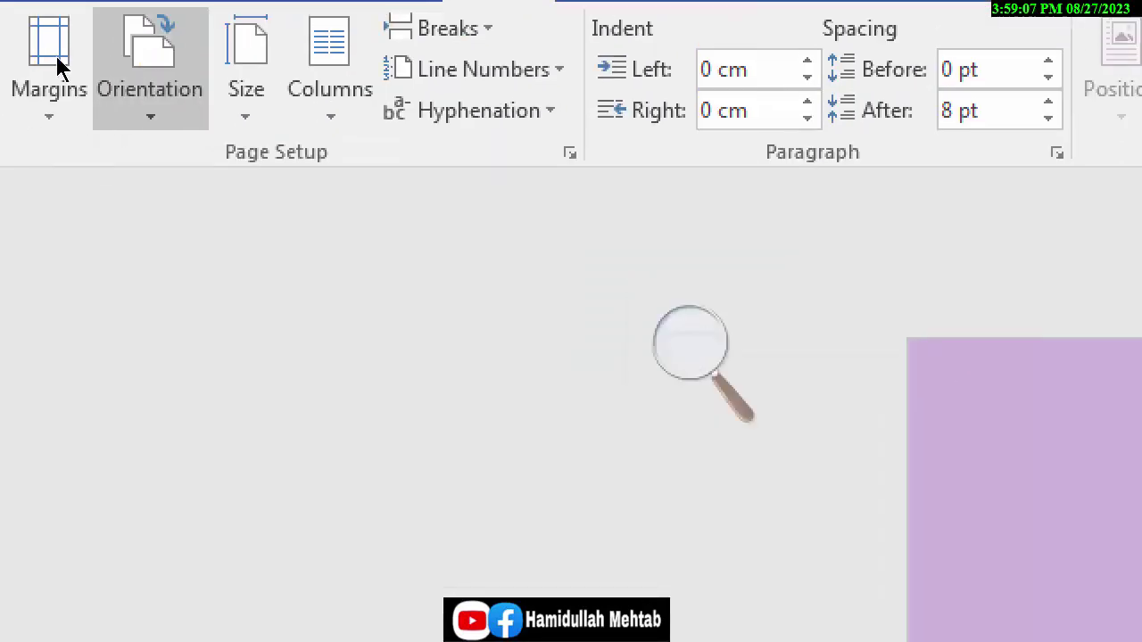
pyautogui.click(116, 109)
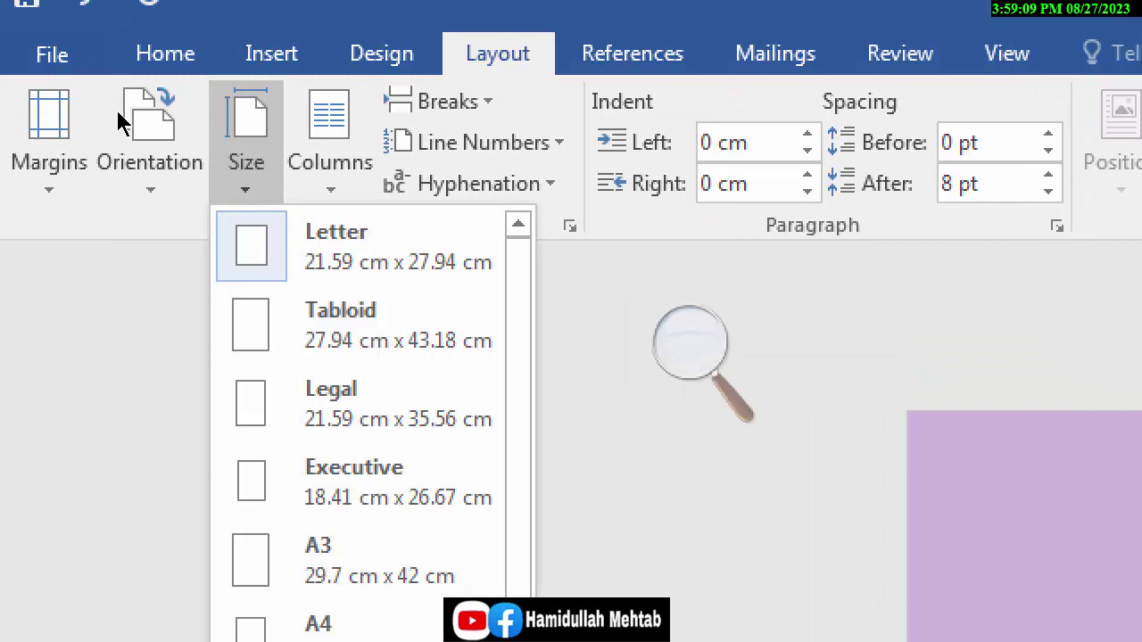
pyautogui.press('Down')
pyautogui.press('Down')
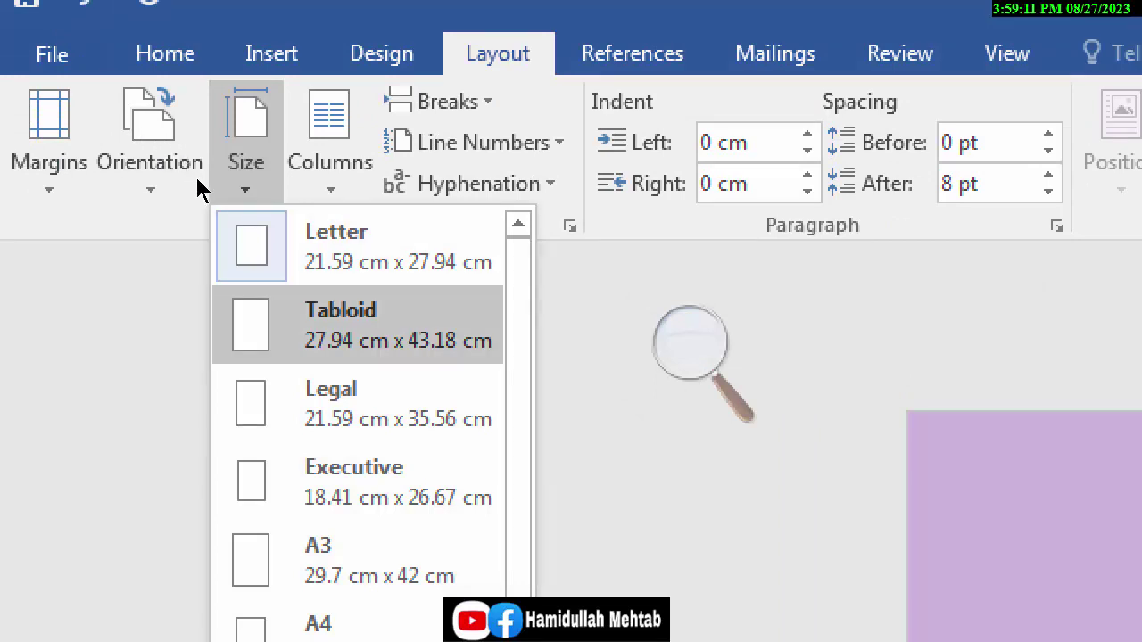
pyautogui.press('Down')
pyautogui.press('Down')
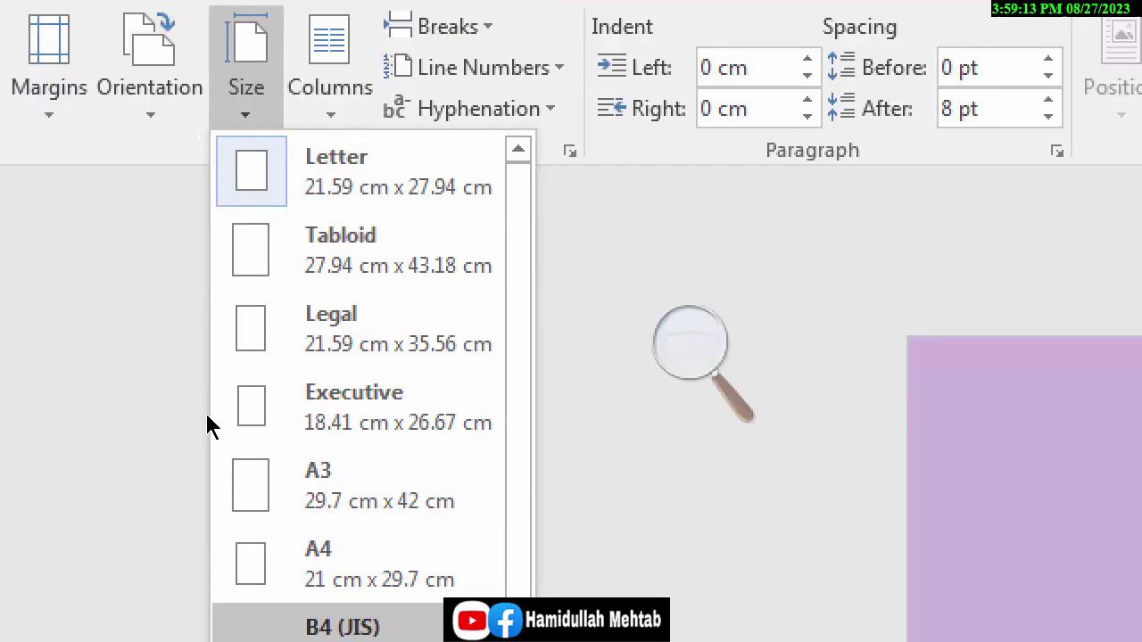
pyautogui.press('Down')
pyautogui.press('Down')
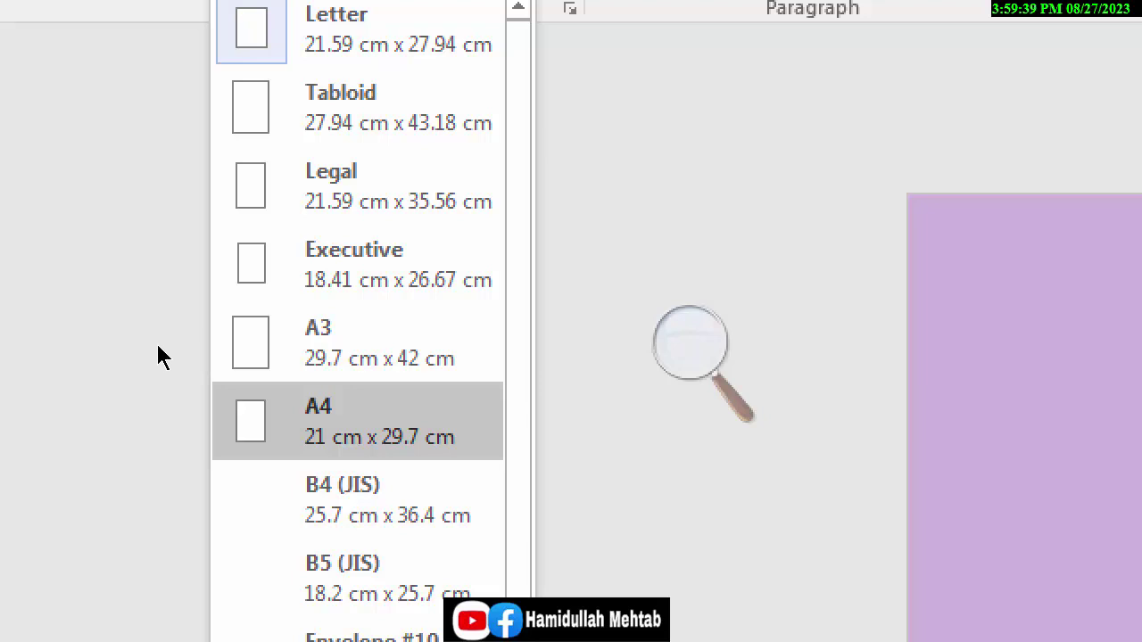
pyautogui.press('super')
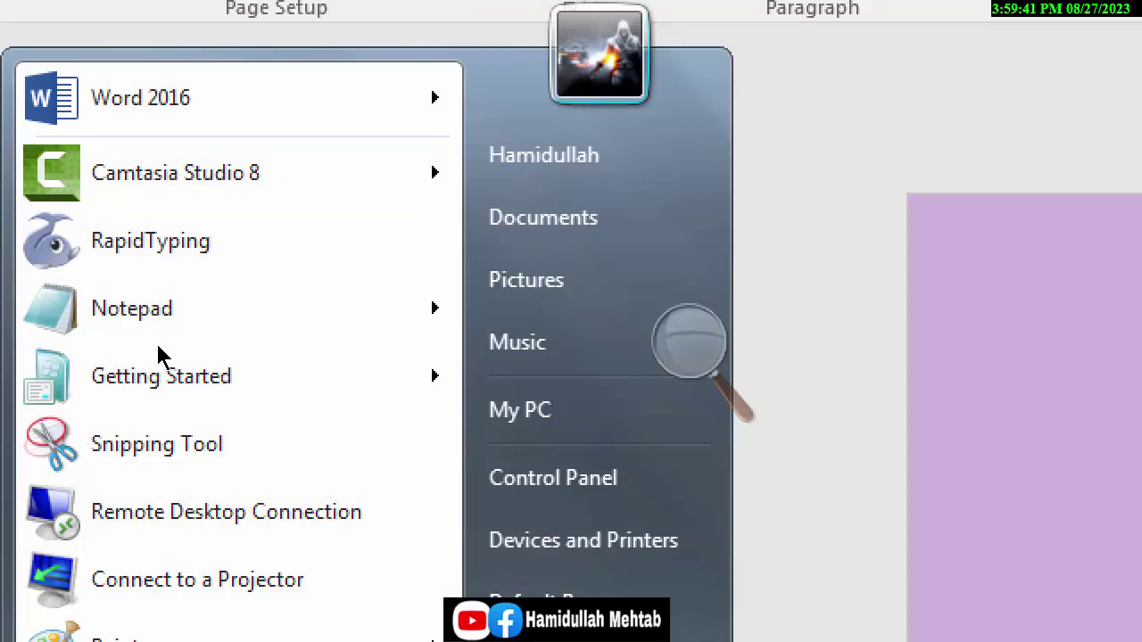
pyautogui.press('super')
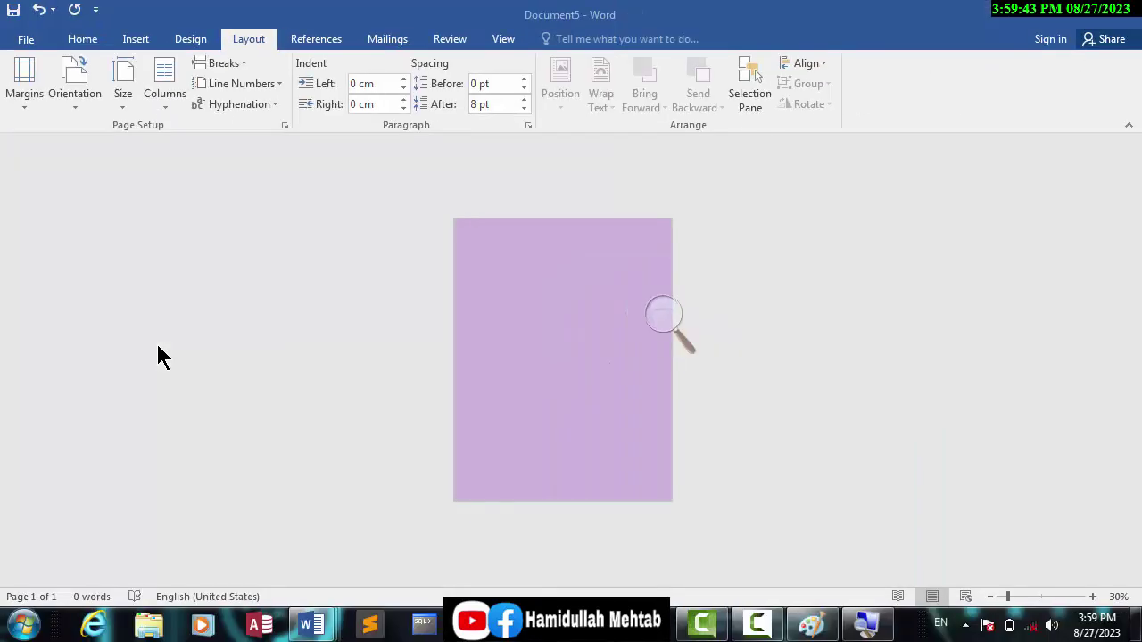
# - Set the paper size to A4 and change it to A3
pyautogui.click(125, 100)
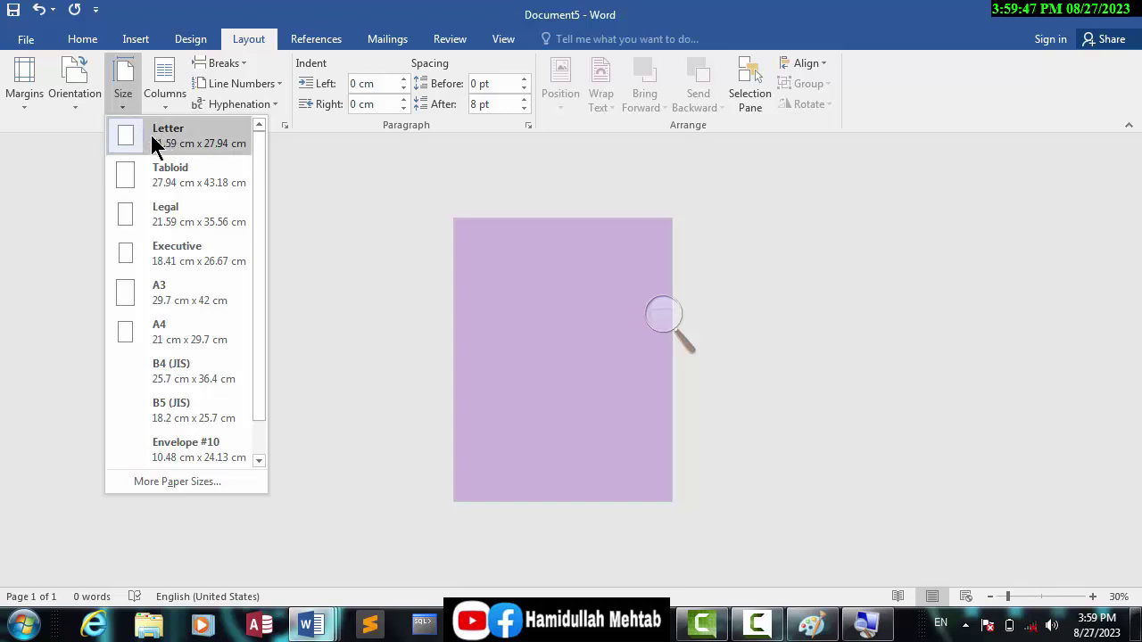
pyautogui.click(163, 336)
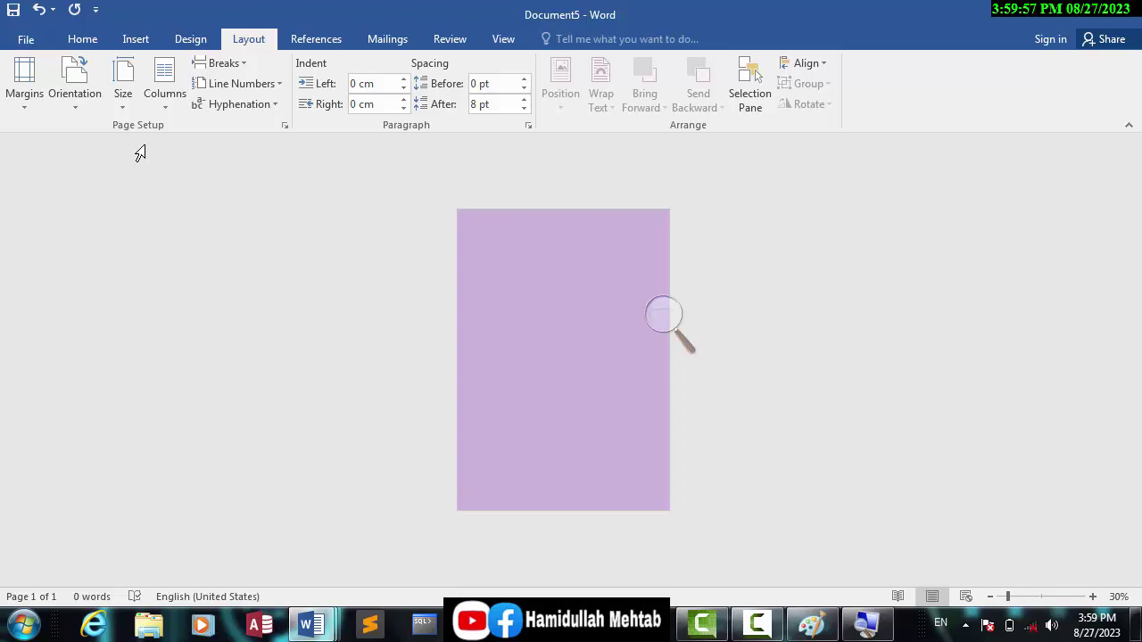
pyautogui.click(121, 106)
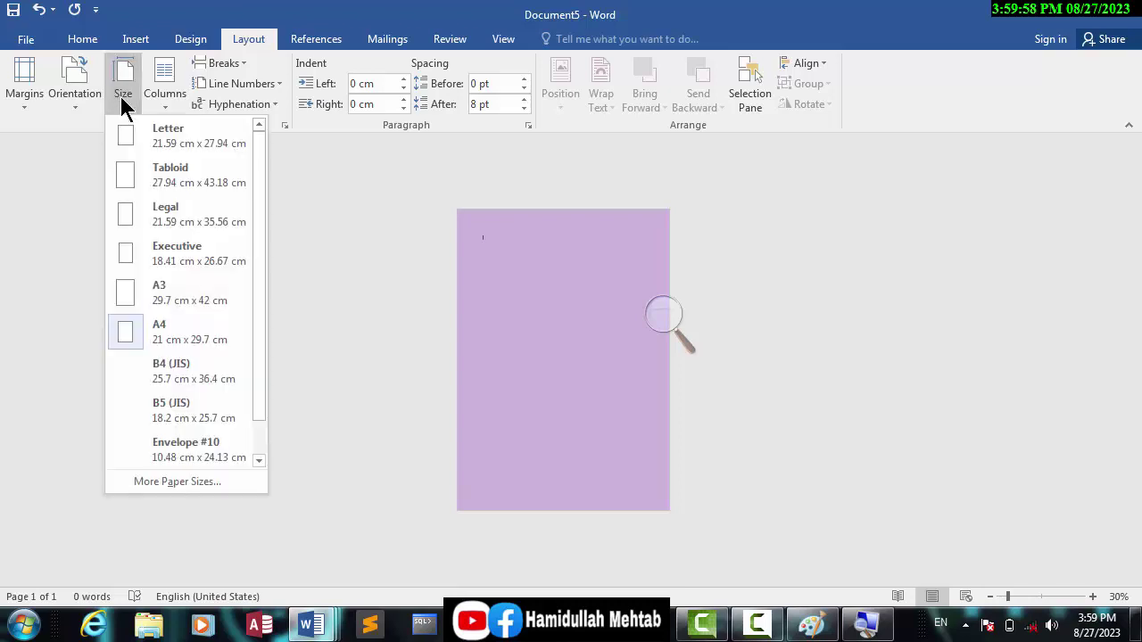
pyautogui.click(163, 287)
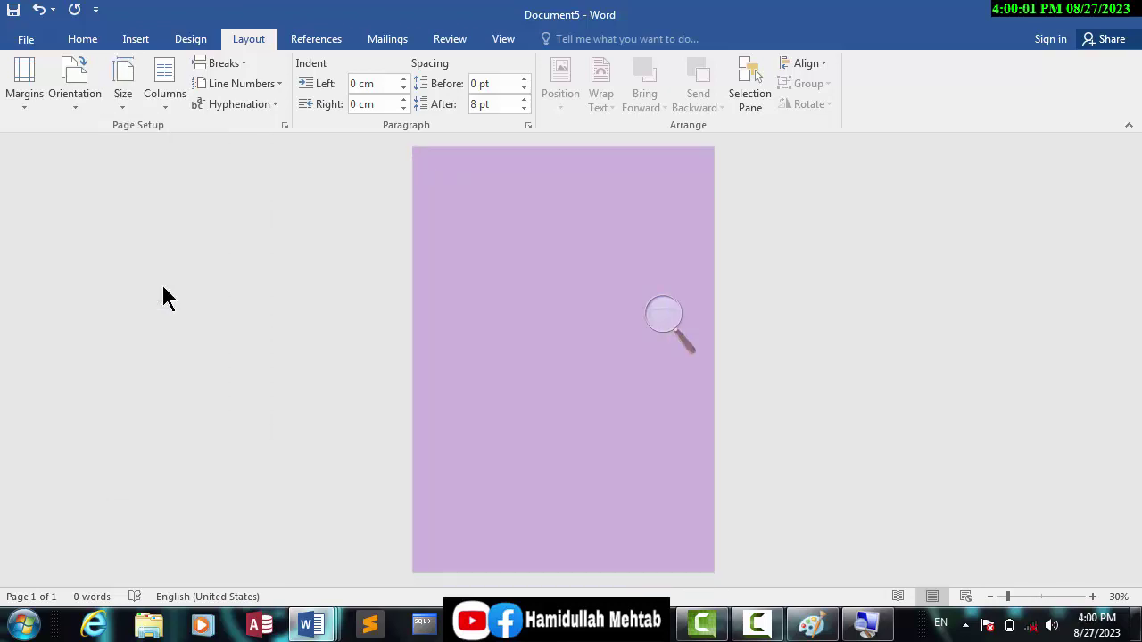
# - Set the paper size to A4, and check the paper settings in Page Setup without changing them
pyautogui.click(123, 109)
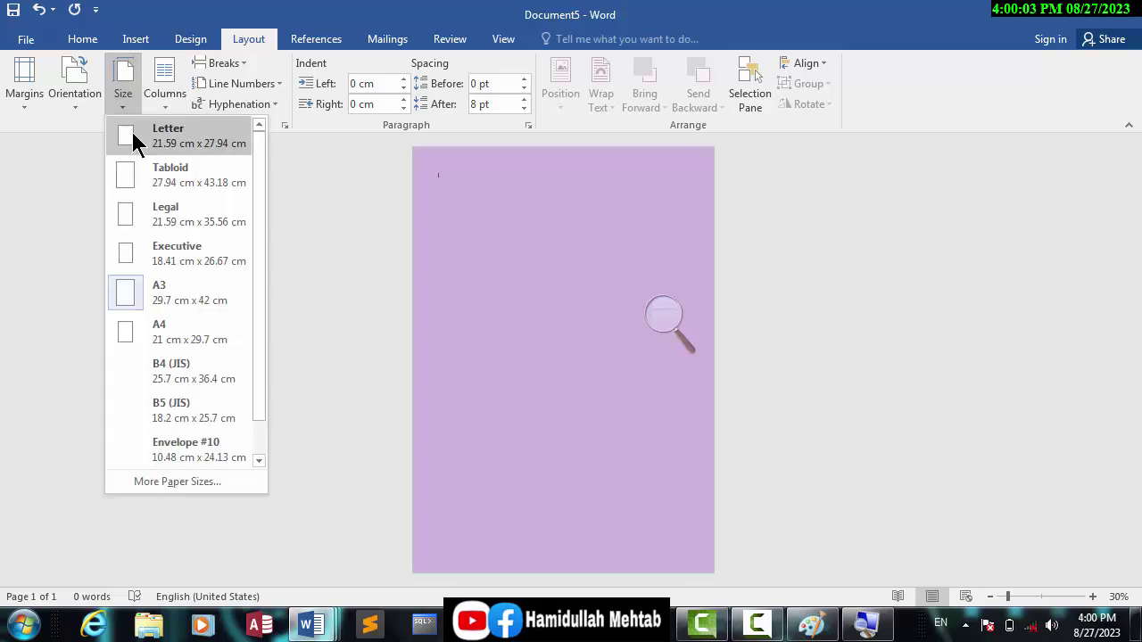
pyautogui.click(150, 330)
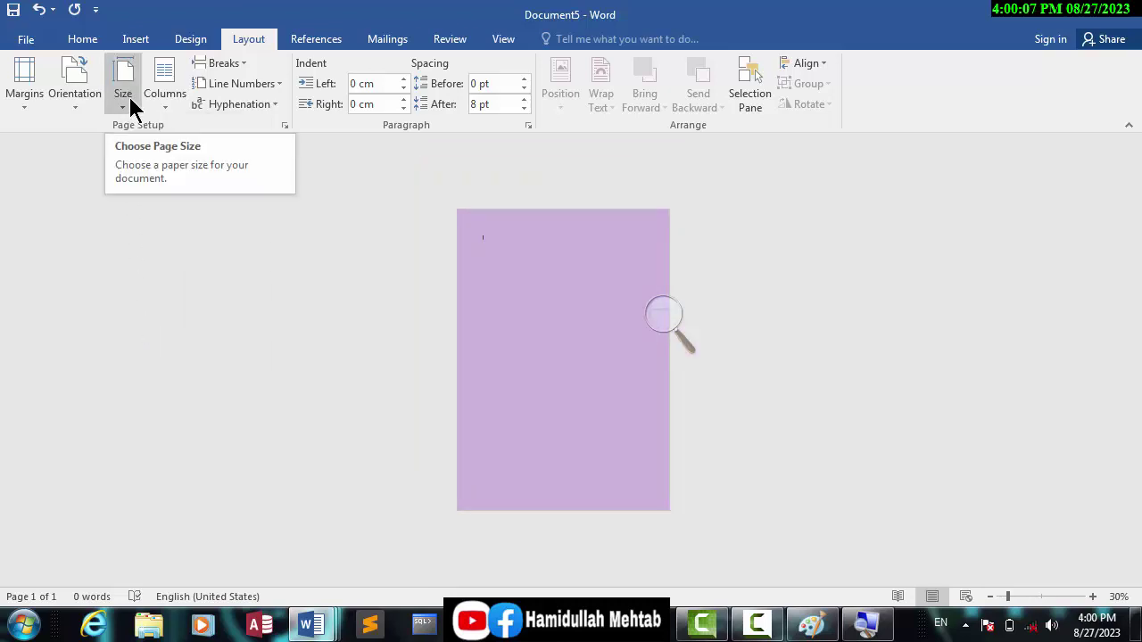
pyautogui.click(130, 100)
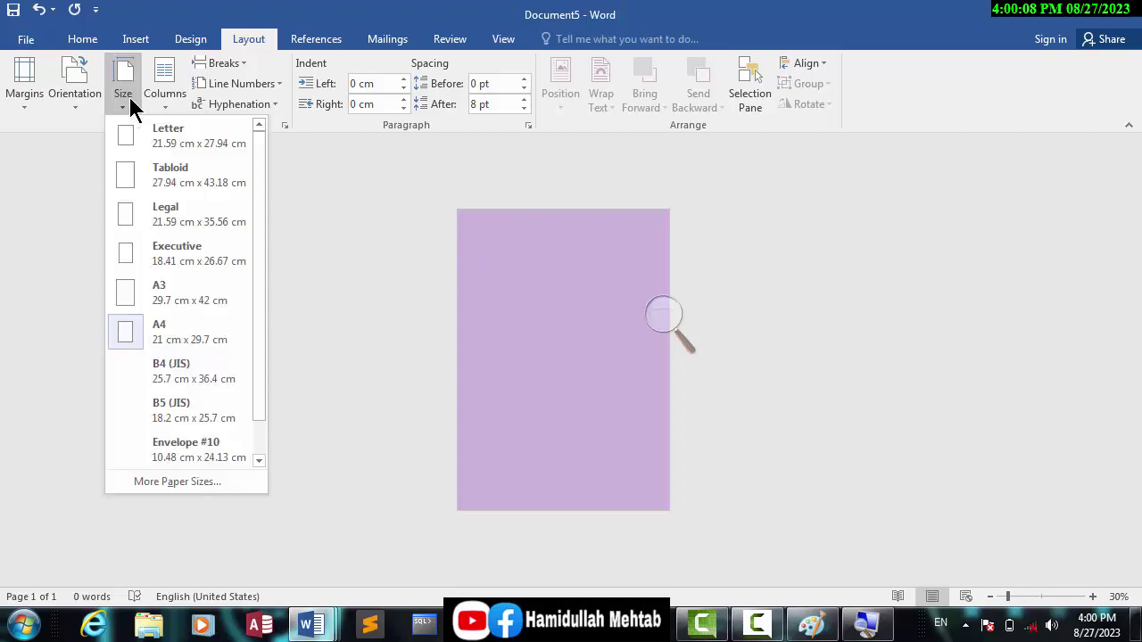
pyautogui.click(284, 125)
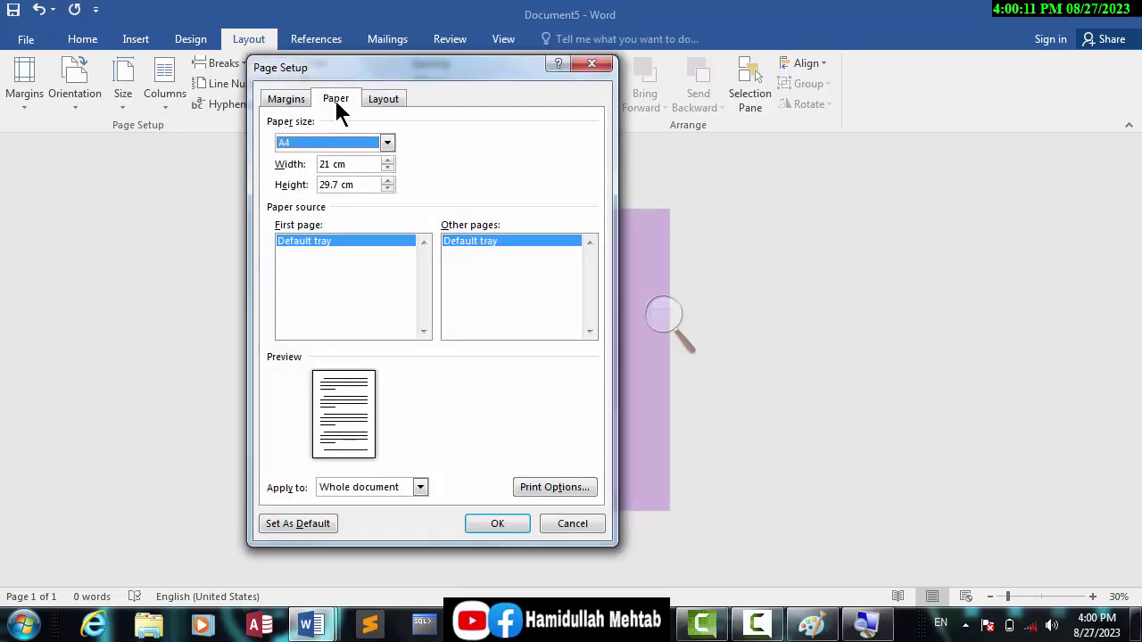
pyautogui.click(334, 97)
pyautogui.click(582, 62)
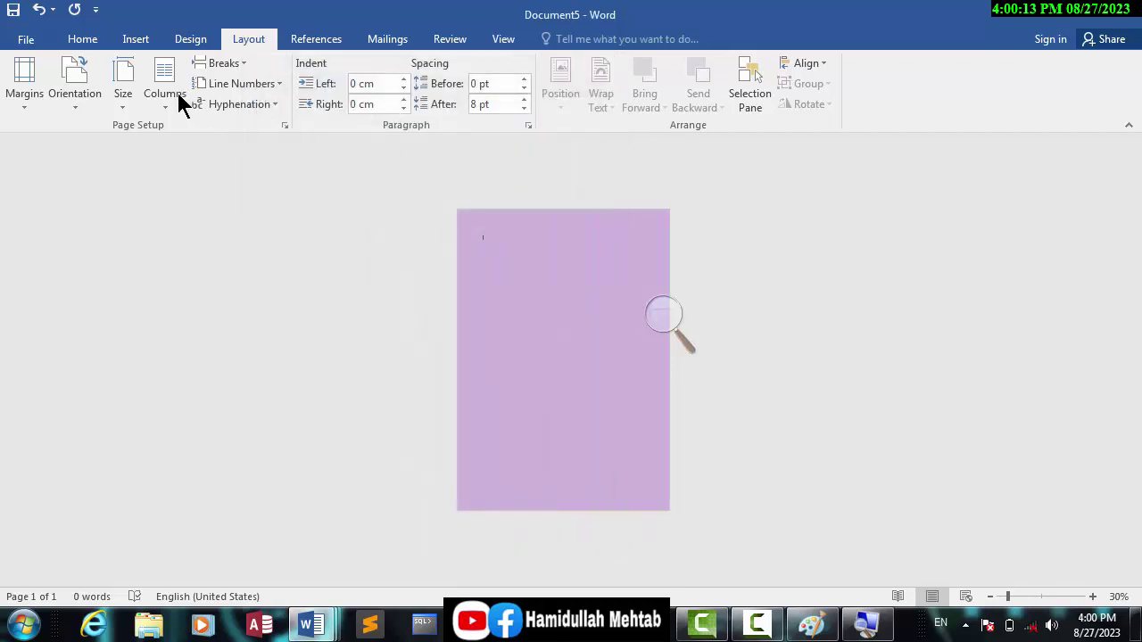
# - Try a custom paper size 10 cm wide and 30 cm high for the whole document, and undo it
pyautogui.click(128, 107)
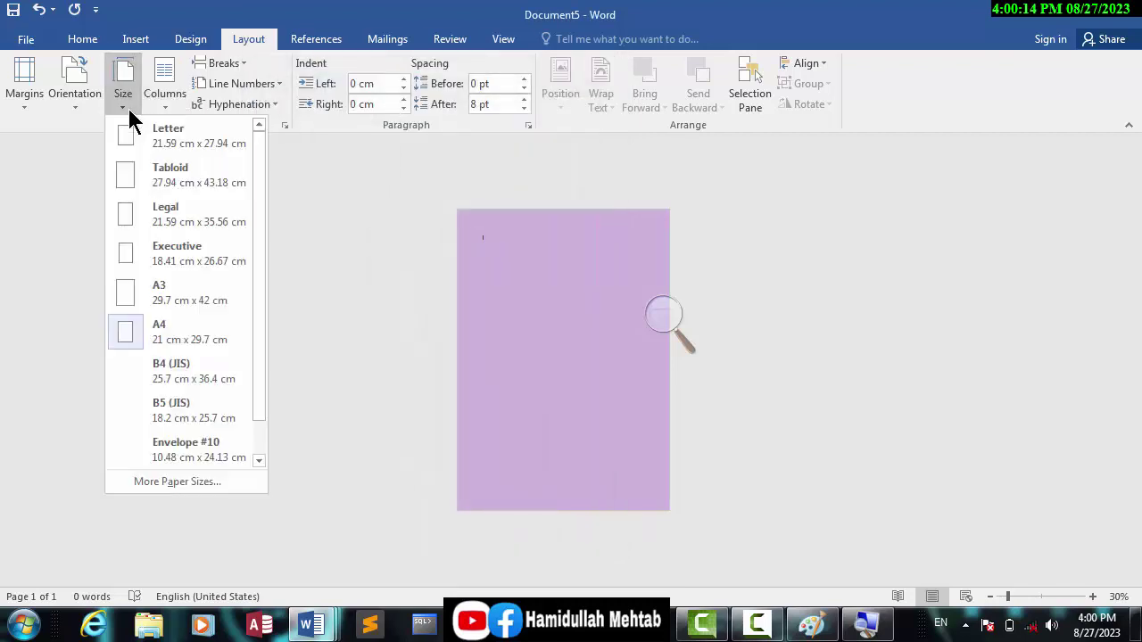
pyautogui.click(177, 480)
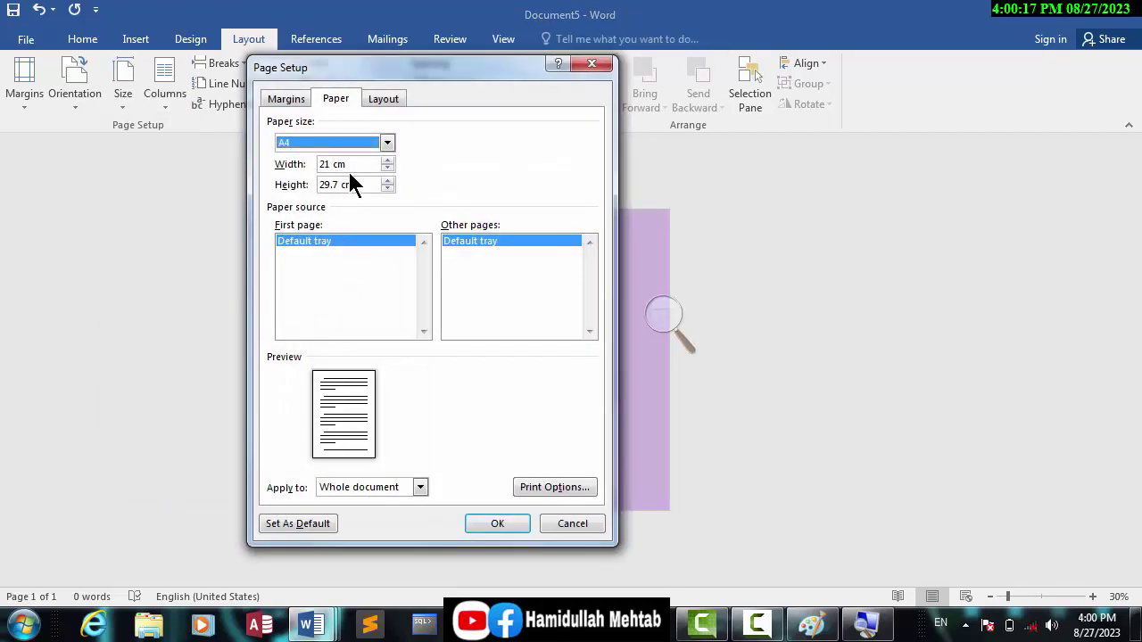
pyautogui.press('Tab')
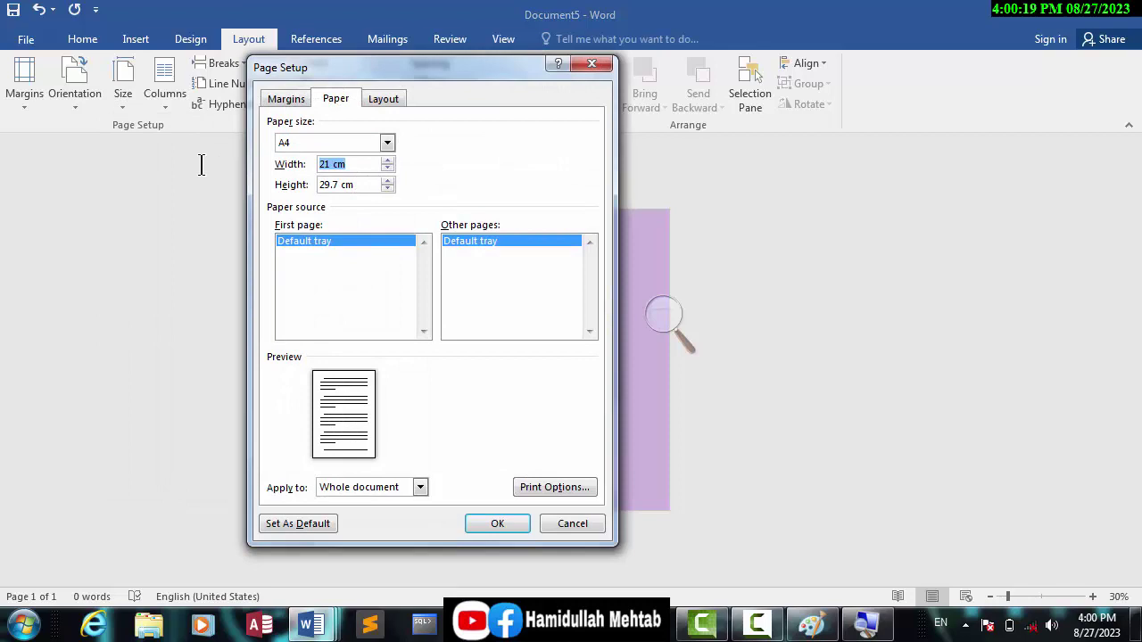
pyautogui.write('10')
pyautogui.press('Tab')
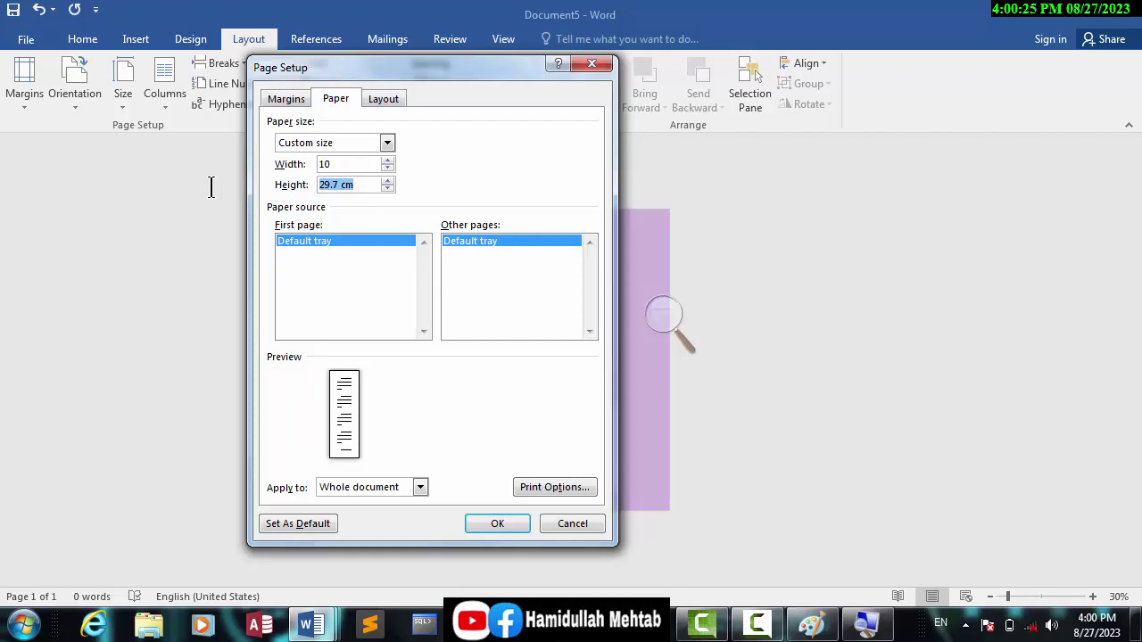
pyautogui.write('30')
pyautogui.click(497, 525)
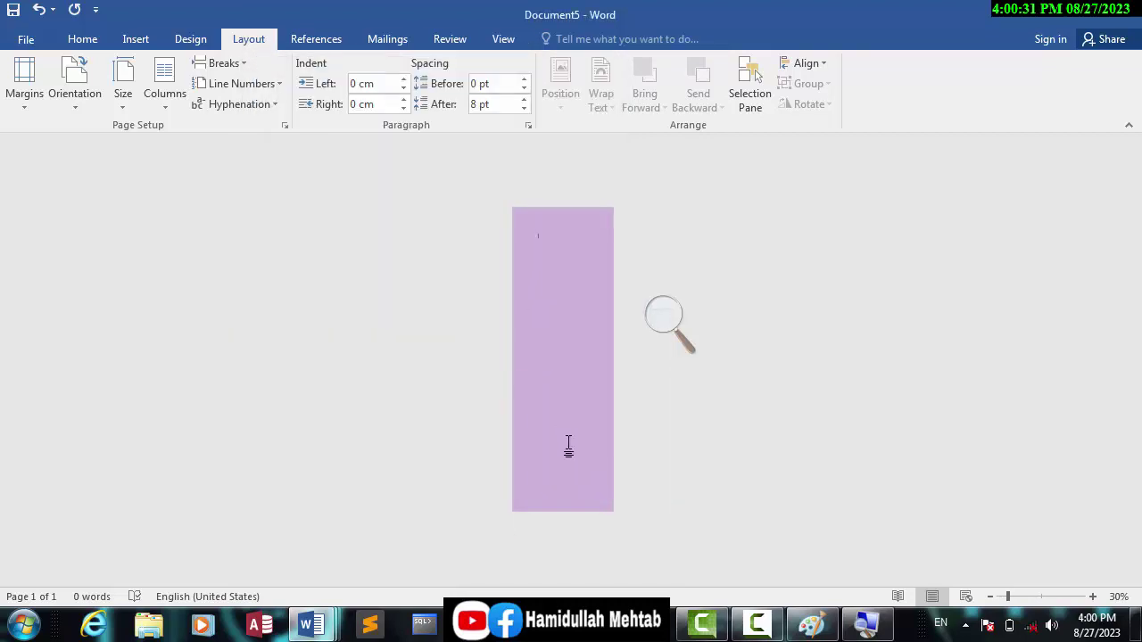
pyautogui.hotkey('ctrl', 'z')
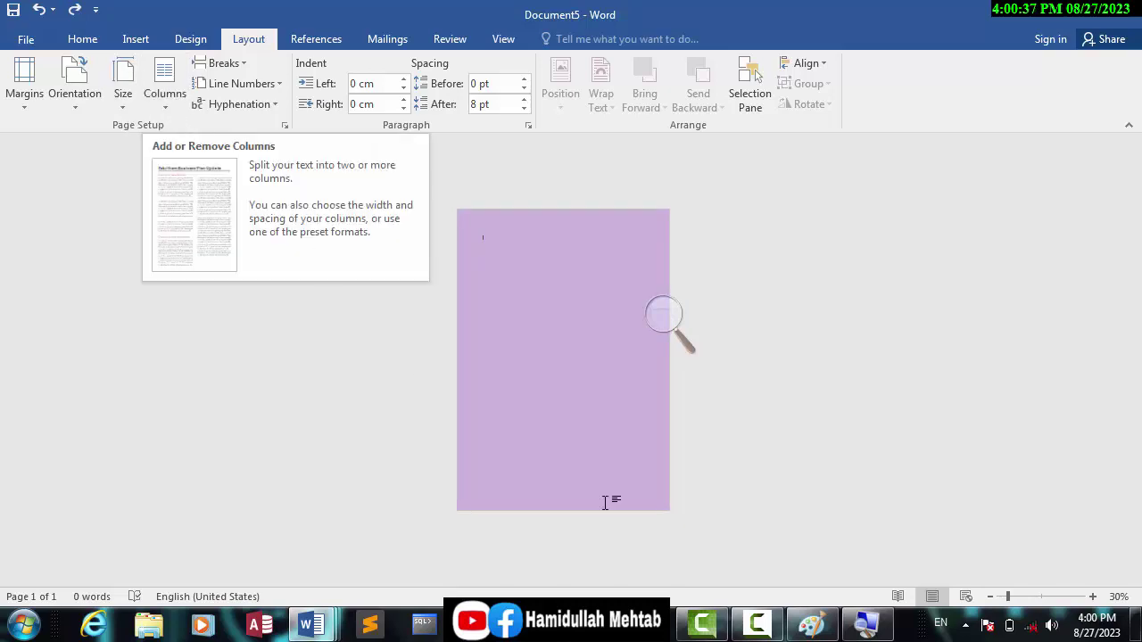
pyautogui.click(756, 624)
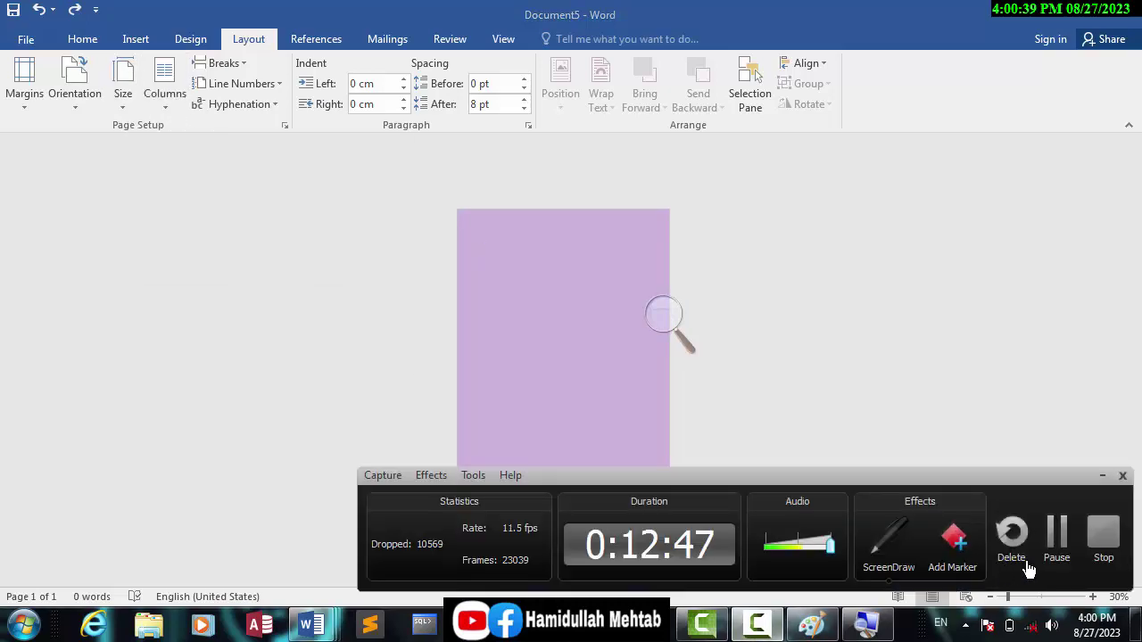
pyautogui.click(1056, 534)
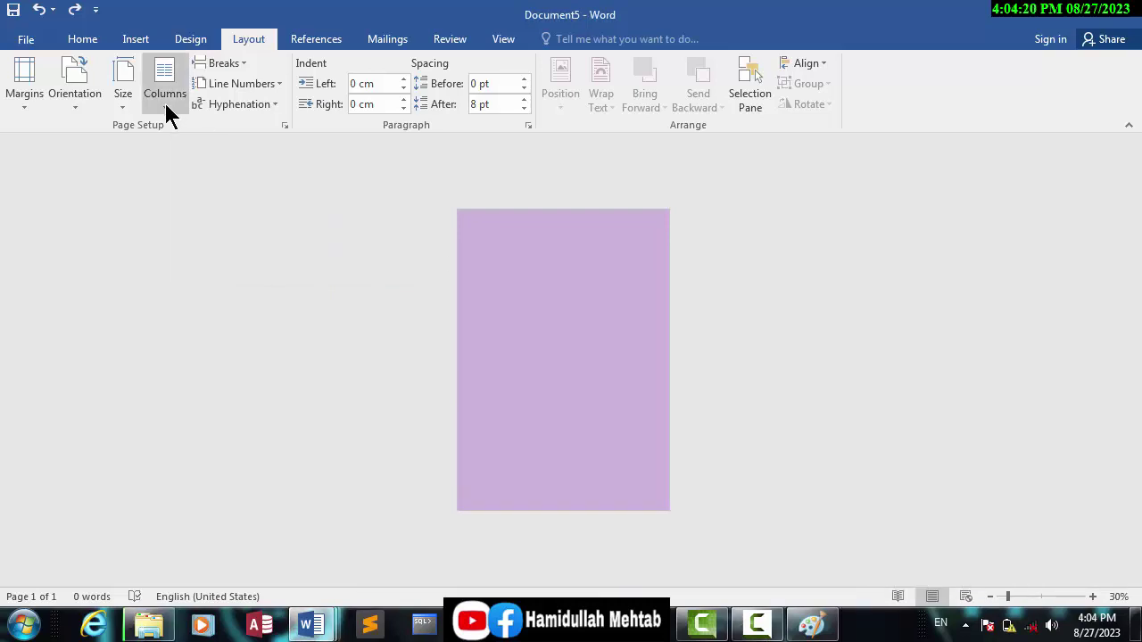
# - Magnify the screen, return it to 100%, and close the Magnifier
pyautogui.press('super+plus')
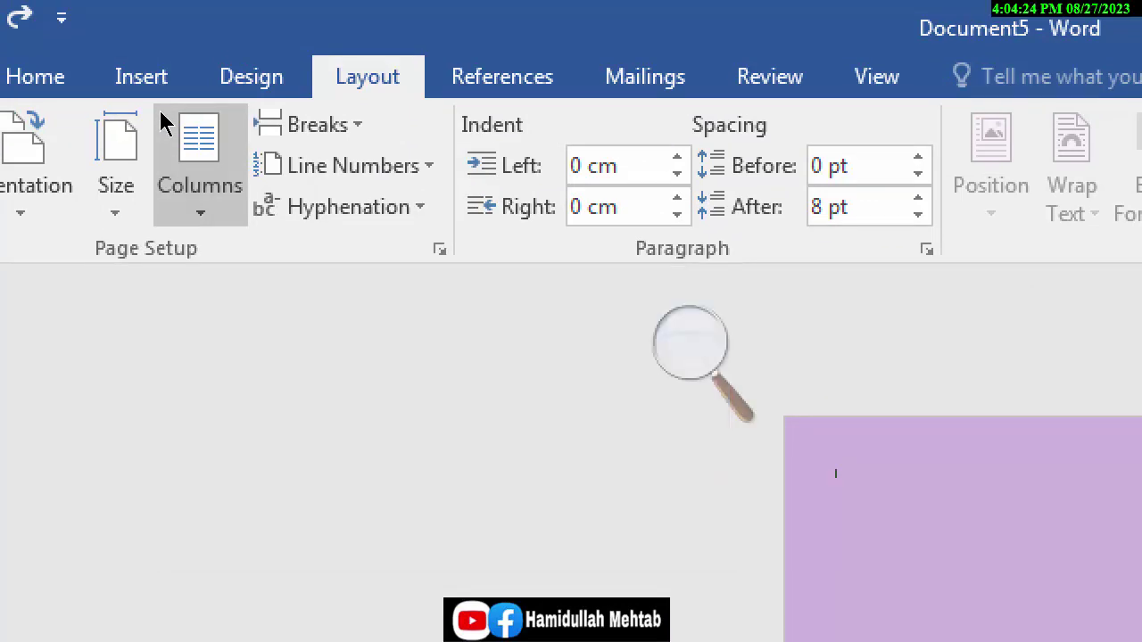
pyautogui.press('super+minus')
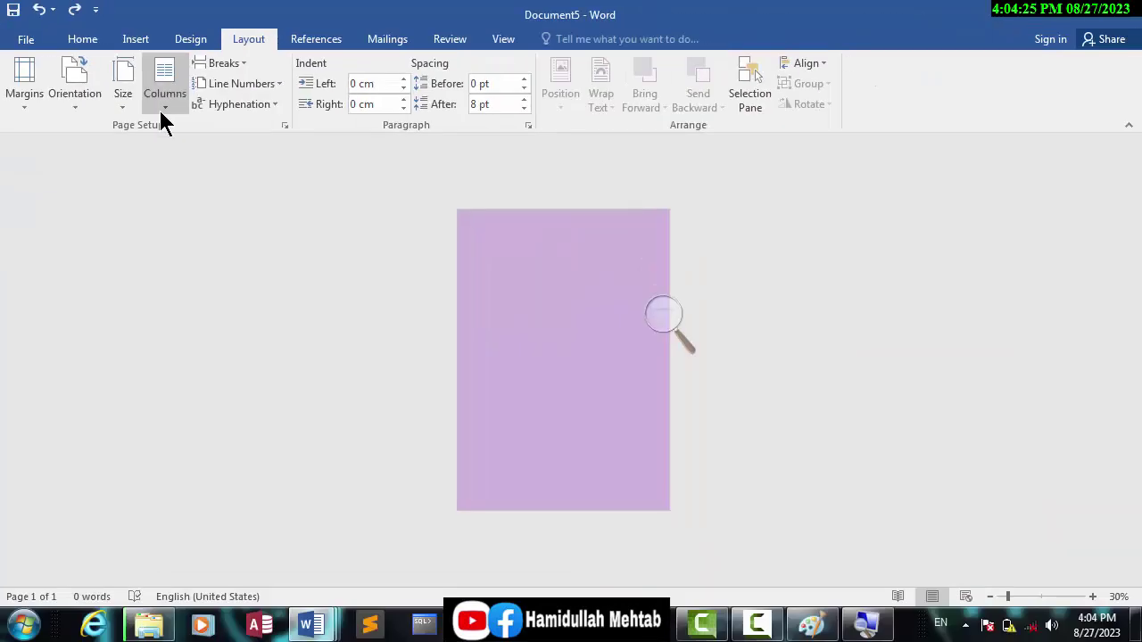
pyautogui.click(675, 332)
pyautogui.click(806, 296)
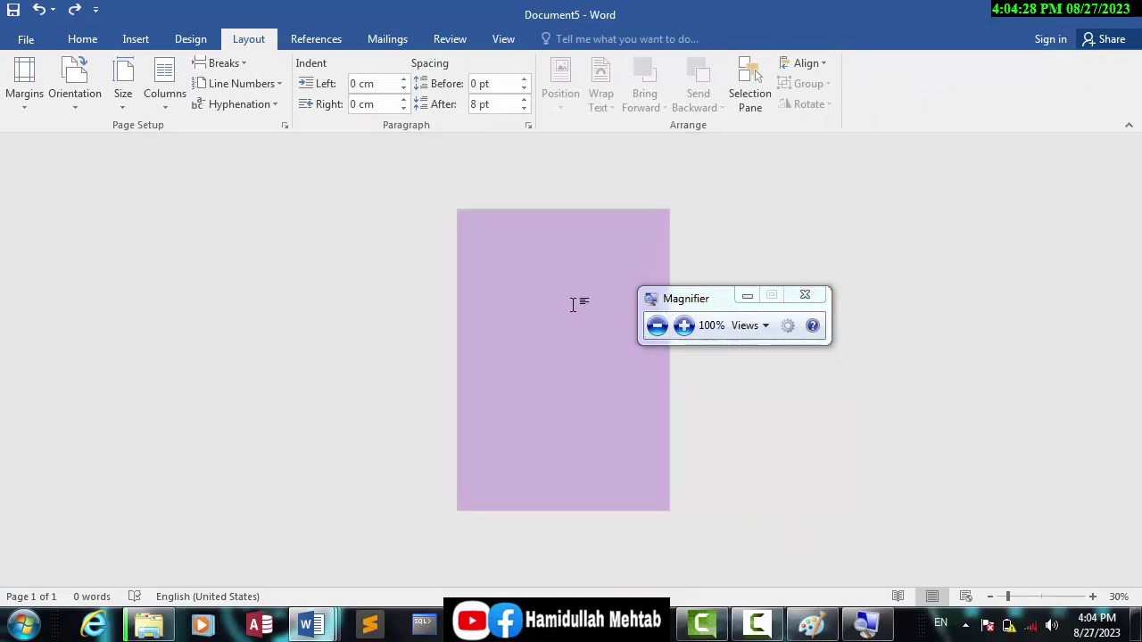
# - Change the page colour of the document to white
pyautogui.click(174, 39)
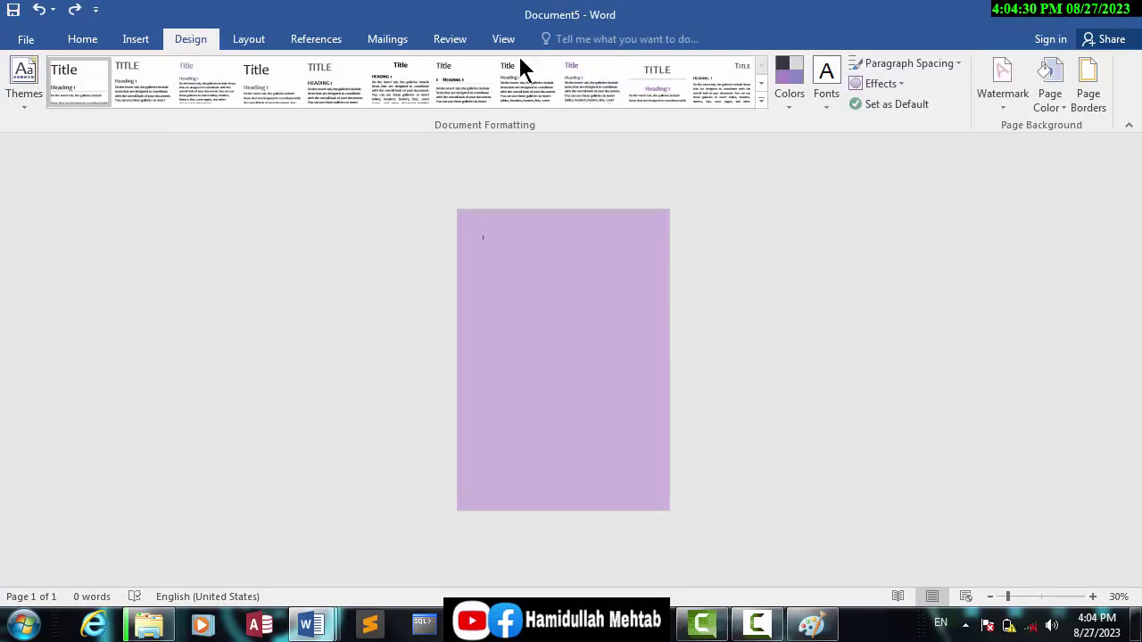
pyautogui.click(1040, 105)
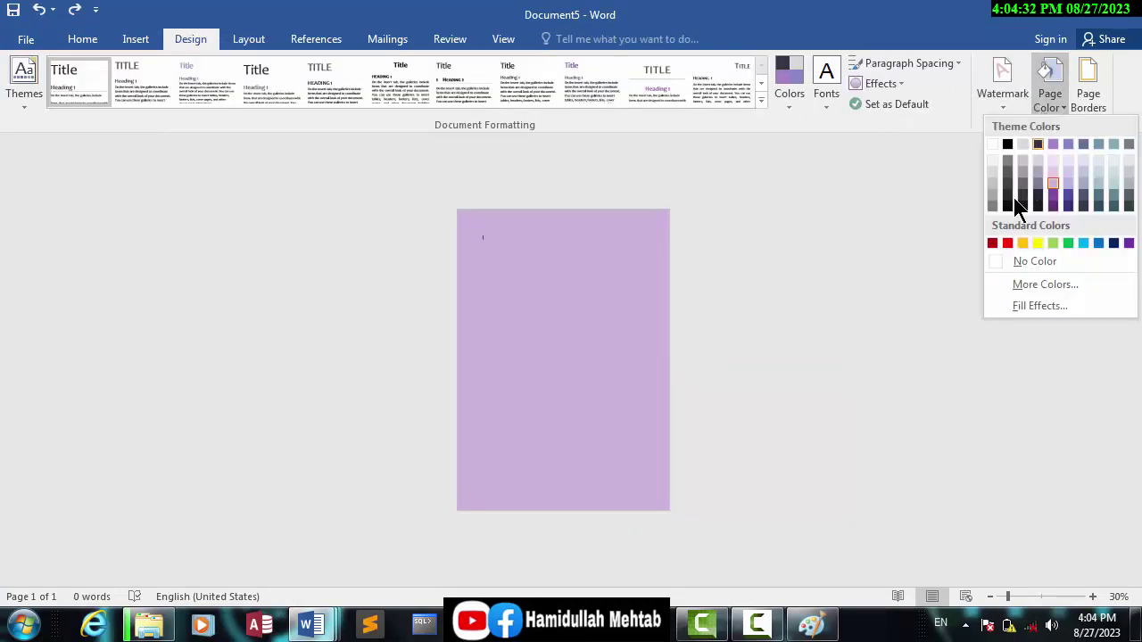
pyautogui.click(992, 145)
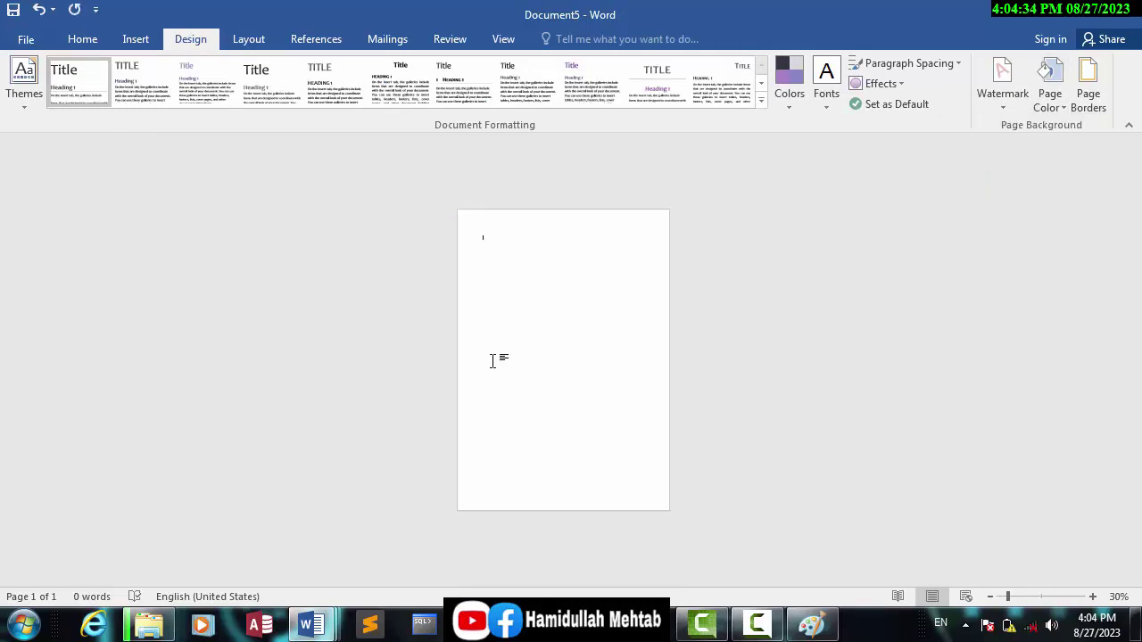
pyautogui.click(258, 42)
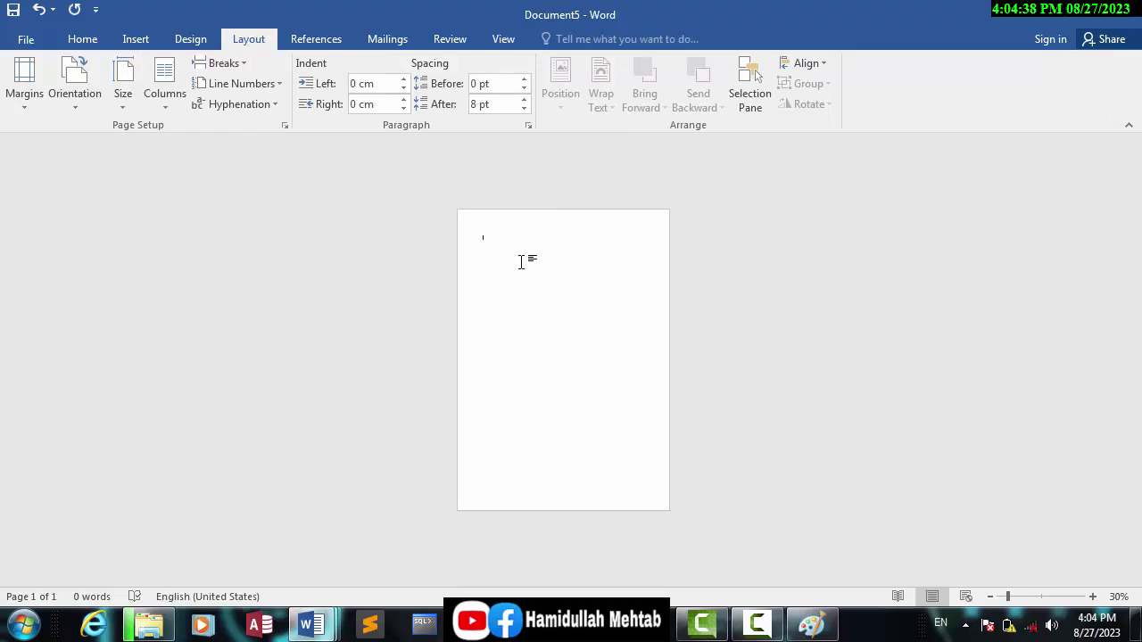
pyautogui.write('a')
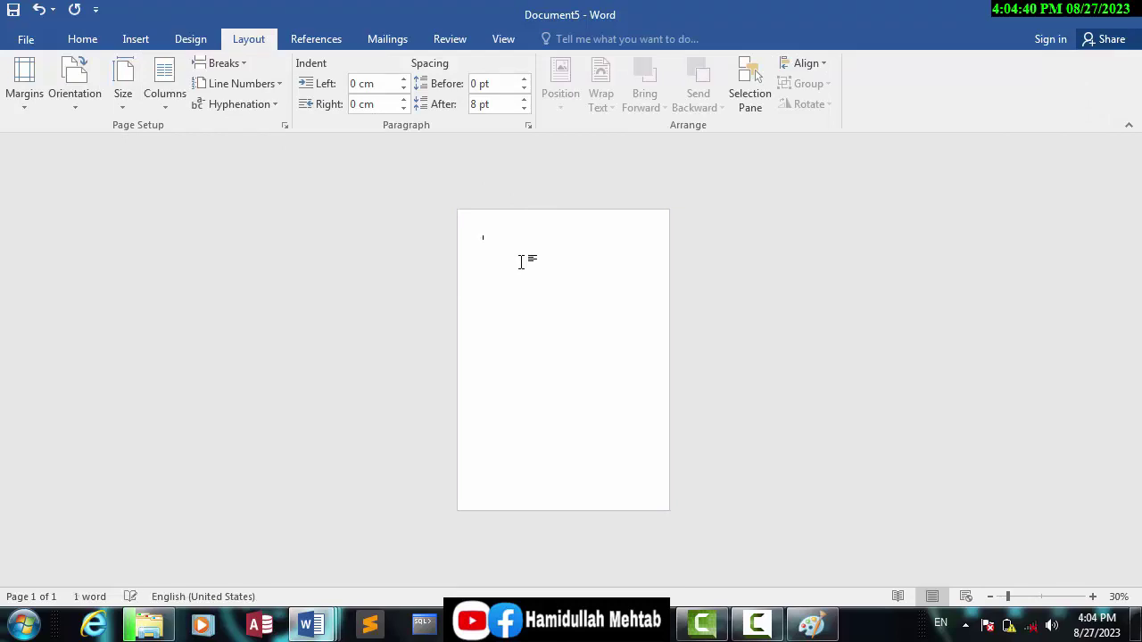
pyautogui.press('BackSpace')
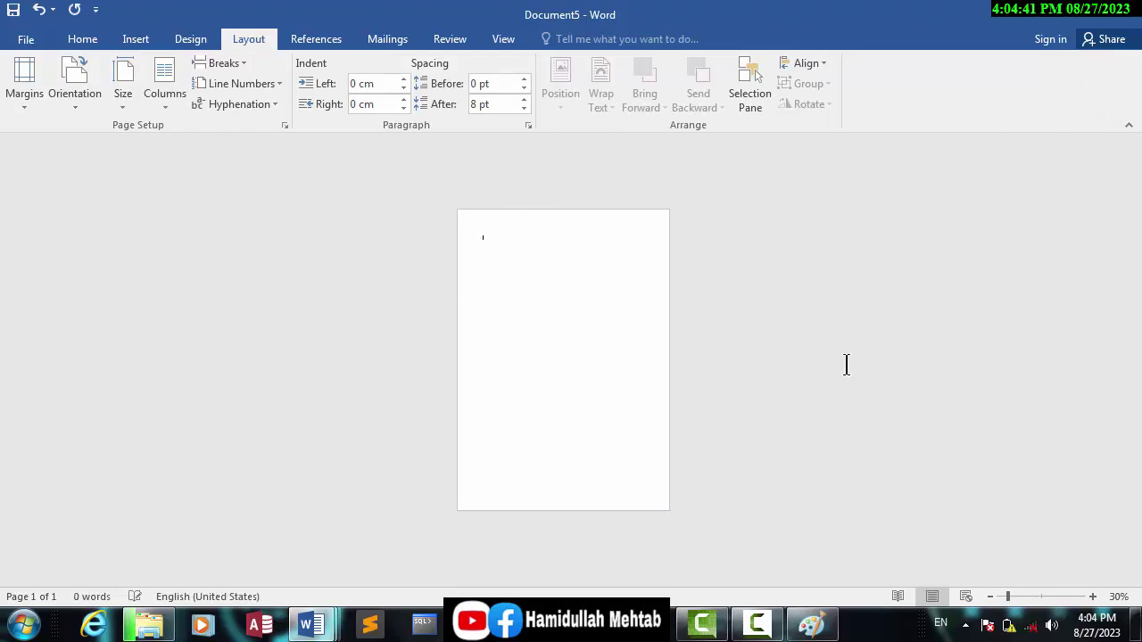
# - Fill the empty document with sample paragraphs using =rand(), and return to the start of the text
pyautogui.click(1092, 596)
pyautogui.click(1091, 595)
pyautogui.click(1092, 596)
pyautogui.click(1092, 595)
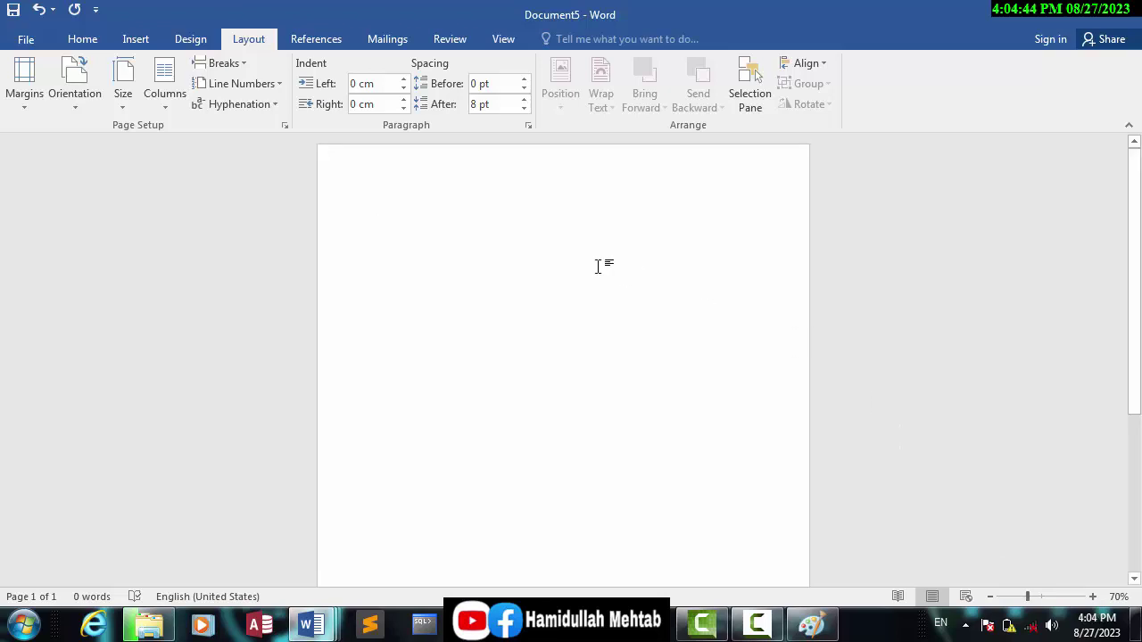
pyautogui.write('=r')
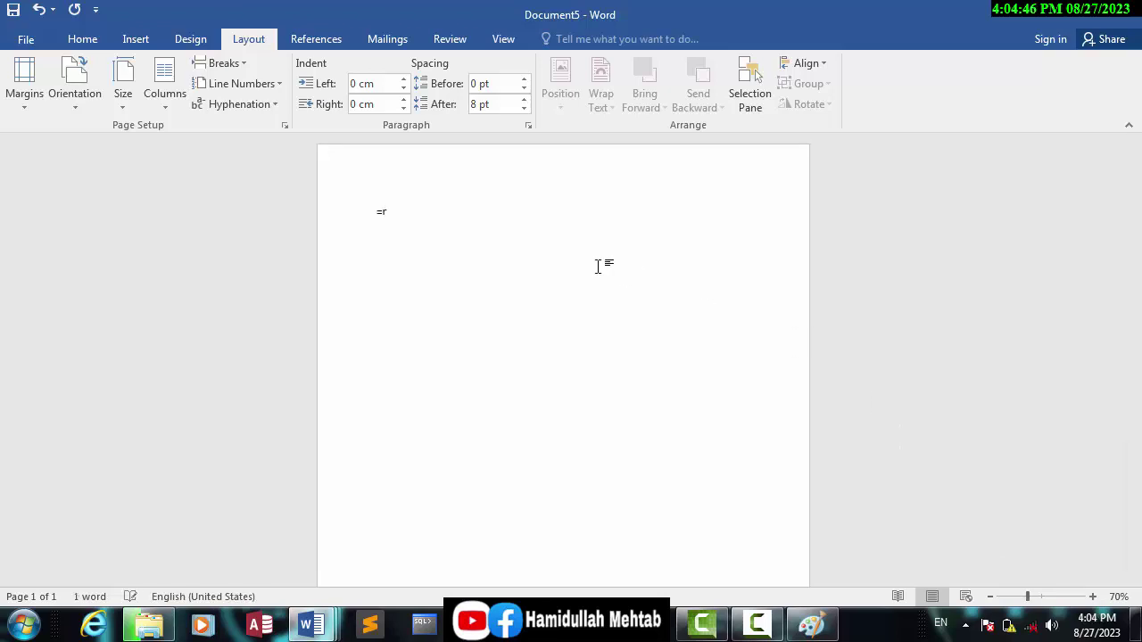
pyautogui.write('and')
pyautogui.press('BackSpace')
pyautogui.press('BackSpace')
pyautogui.write('nd()')
pyautogui.press('Return')
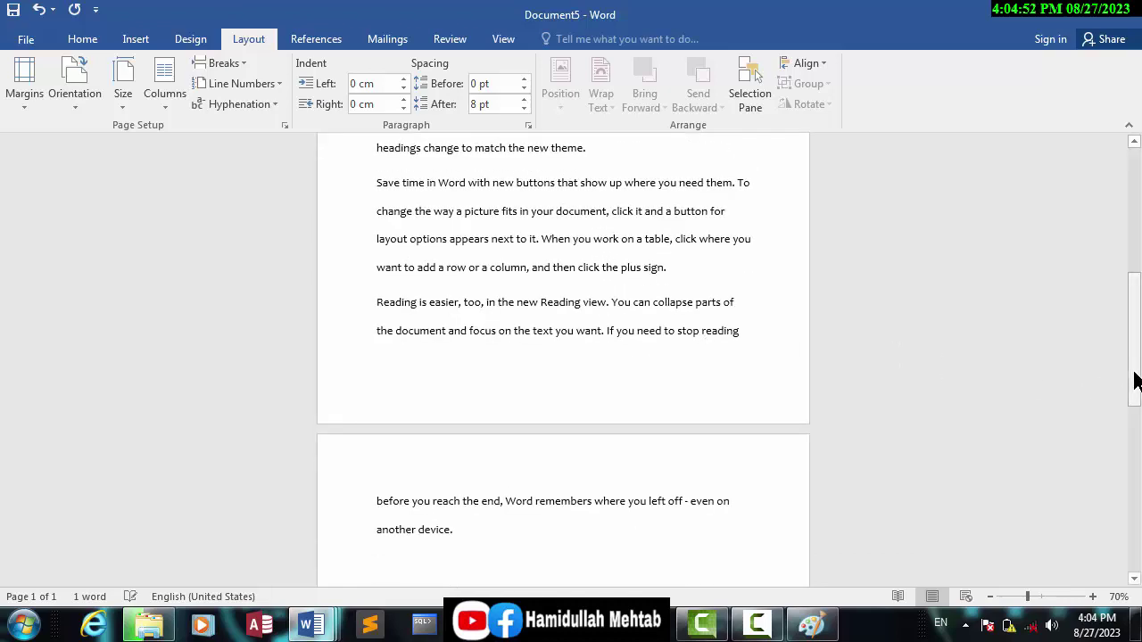
pyautogui.moveTo(1134, 381); pyautogui.dragTo(1135, 265)
pyautogui.moveTo(1134, 264); pyautogui.dragTo(1135, 256)
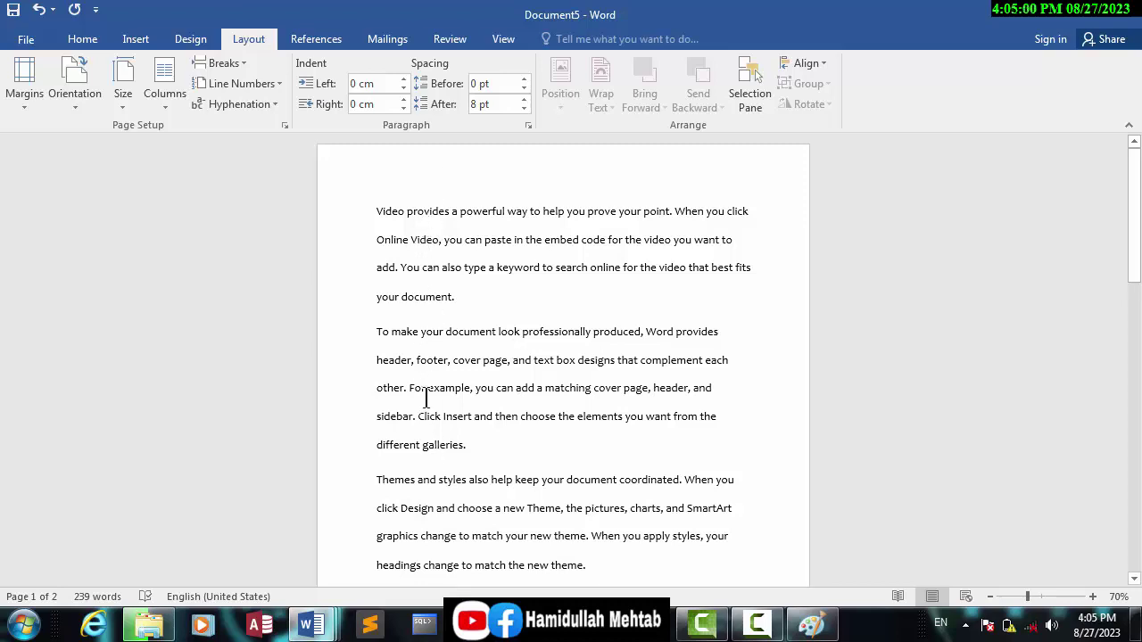
# - Enable ScreenDraw in the screen recorder and draw a red vertical line down the middle of the page
pyautogui.click(756, 624)
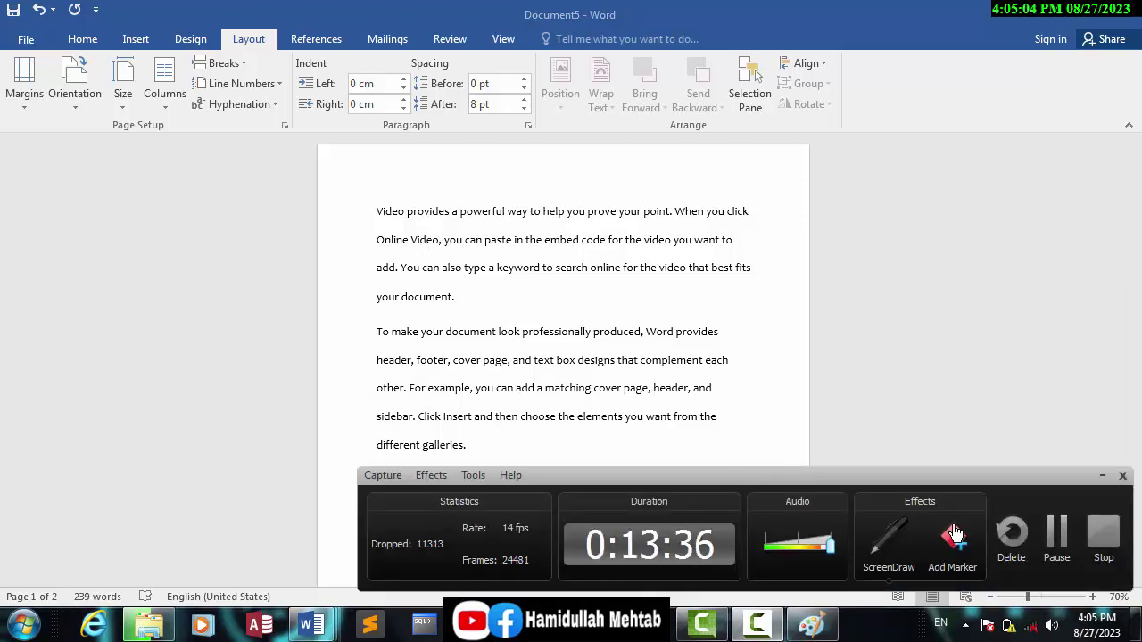
pyautogui.click(888, 539)
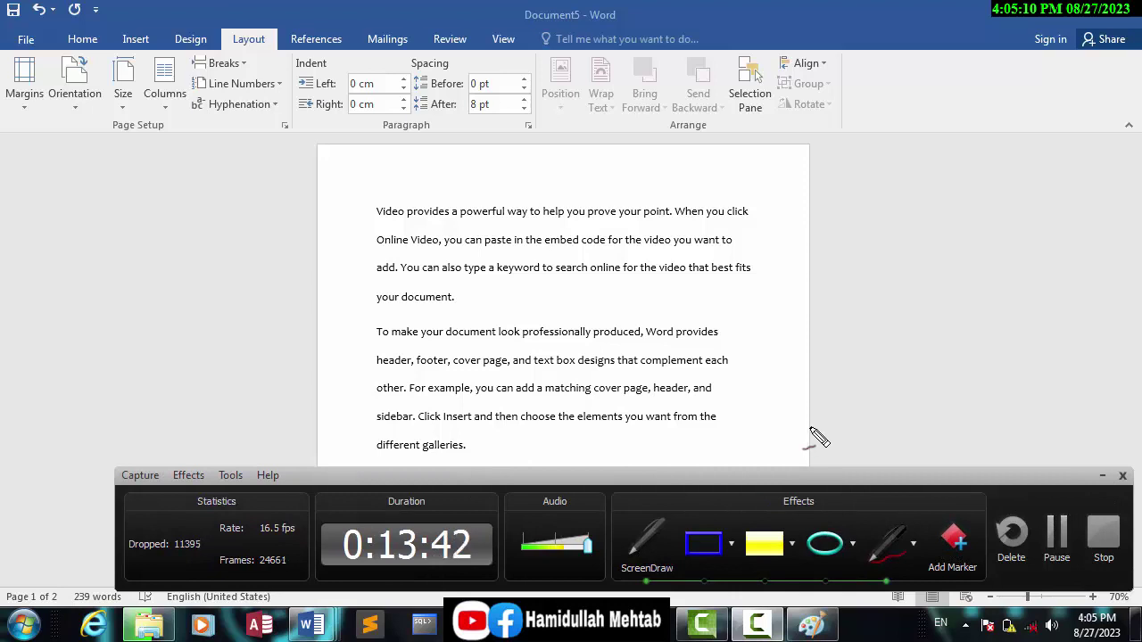
pyautogui.click(1105, 476)
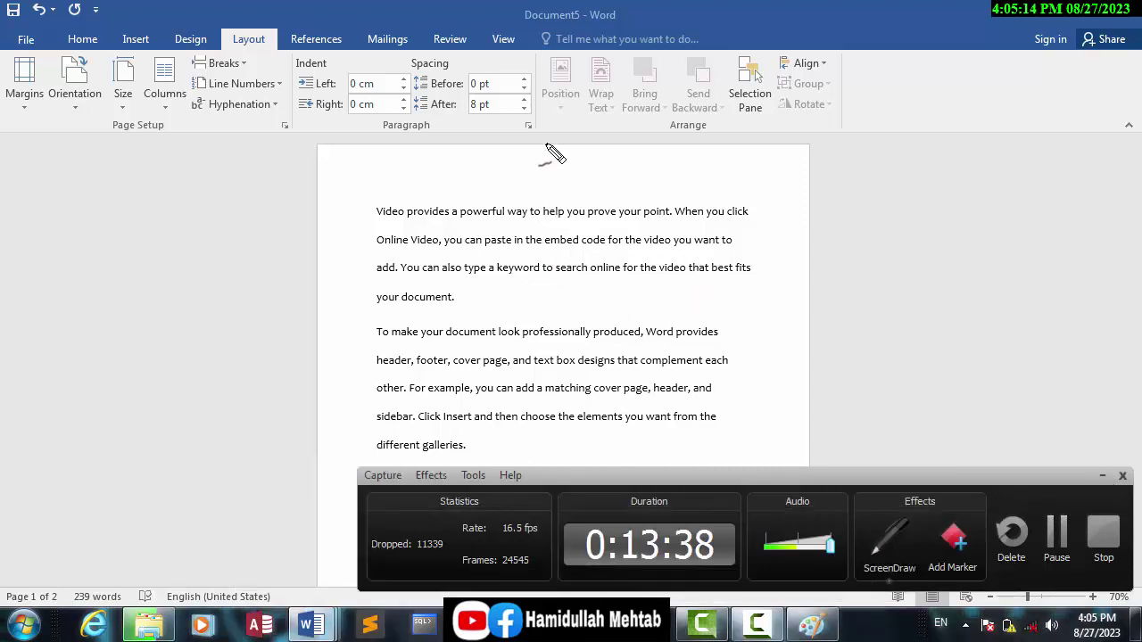
pyautogui.moveTo(546, 152); pyautogui.dragTo(551, 379)
pyautogui.moveTo(562, 431); pyautogui.dragTo(557, 439)
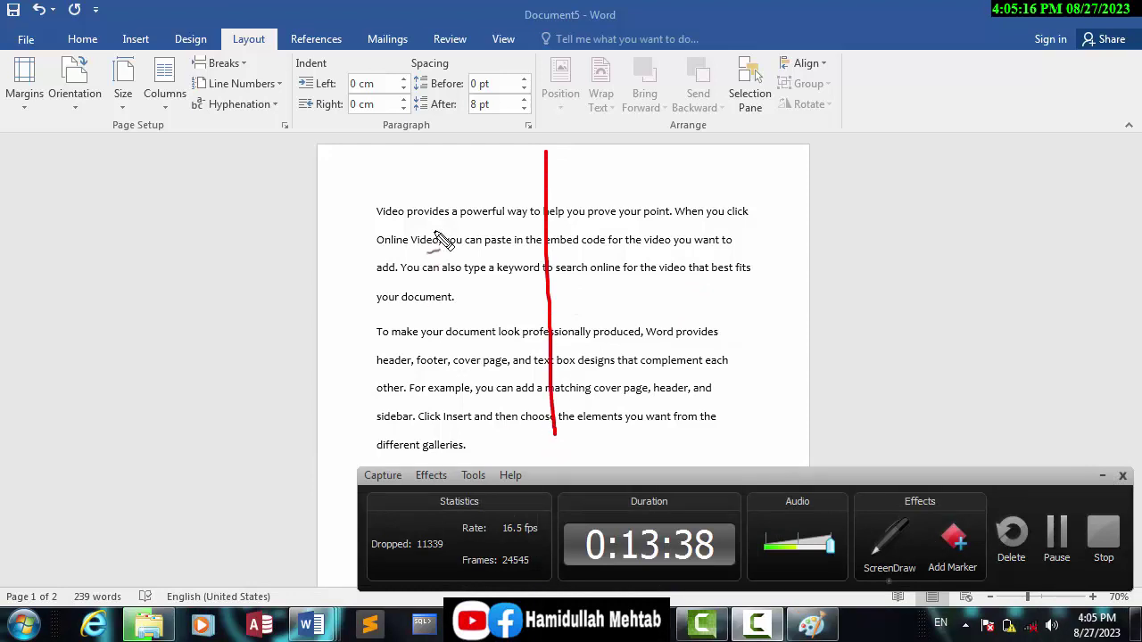
# - Draw freehand red marks over both halves of the text, around whole lines, and a second vertical divider to illustrate two columns
pyautogui.moveTo(397, 219)
pyautogui.mouseDown()
pyautogui.moveTo(446, 223)
pyautogui.moveTo(455, 373)
pyautogui.moveTo(442, 383)
pyautogui.mouseUp()
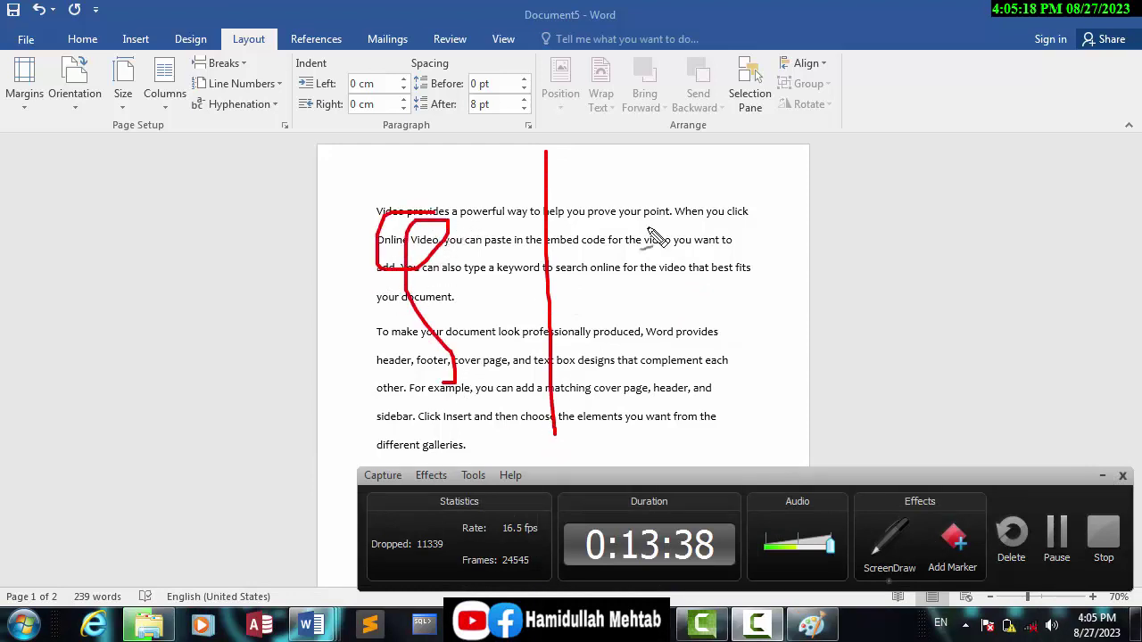
pyautogui.moveTo(620, 196)
pyautogui.mouseDown()
pyautogui.moveTo(618, 246)
pyautogui.moveTo(658, 302)
pyautogui.moveTo(598, 364)
pyautogui.mouseUp()
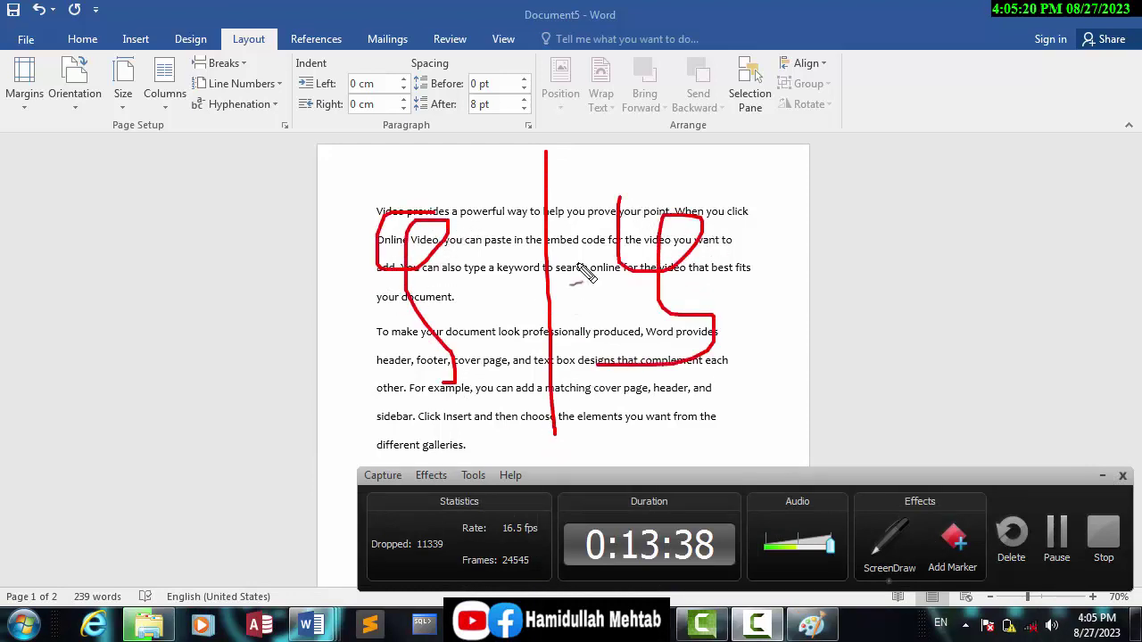
pyautogui.moveTo(640, 209); pyautogui.dragTo(688, 308)
pyautogui.moveTo(507, 175)
pyautogui.mouseDown()
pyautogui.moveTo(464, 309)
pyautogui.moveTo(488, 280)
pyautogui.mouseUp()
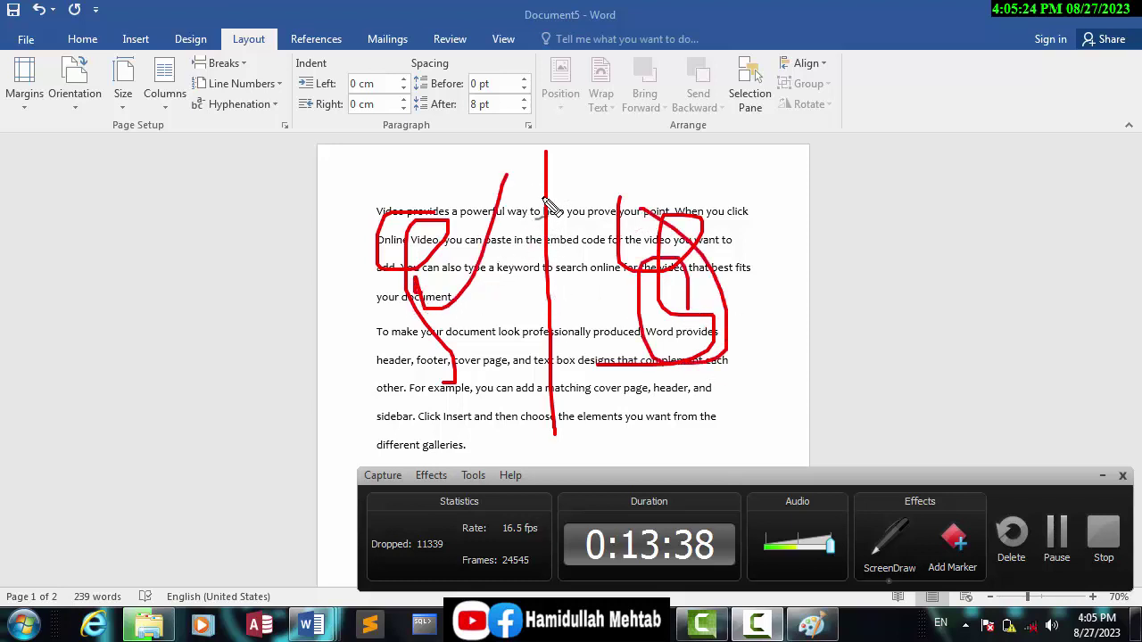
pyautogui.moveTo(367, 303)
pyautogui.mouseDown()
pyautogui.moveTo(644, 286)
pyautogui.moveTo(615, 204)
pyautogui.mouseUp()
pyautogui.moveTo(486, 210)
pyautogui.mouseDown()
pyautogui.moveTo(303, 275)
pyautogui.moveTo(327, 282)
pyautogui.mouseUp()
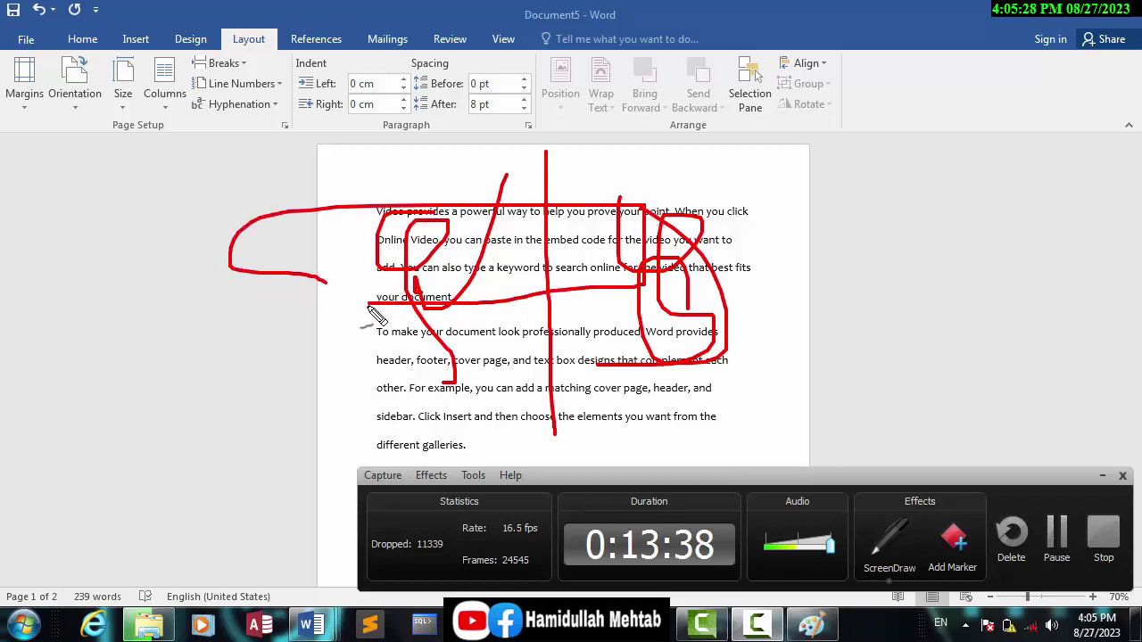
pyautogui.moveTo(351, 339)
pyautogui.mouseDown()
pyautogui.moveTo(552, 421)
pyautogui.moveTo(794, 370)
pyautogui.moveTo(584, 343)
pyautogui.moveTo(434, 348)
pyautogui.moveTo(378, 337)
pyautogui.moveTo(364, 317)
pyautogui.moveTo(487, 315)
pyautogui.mouseUp()
pyautogui.moveTo(557, 173); pyautogui.dragTo(560, 382)
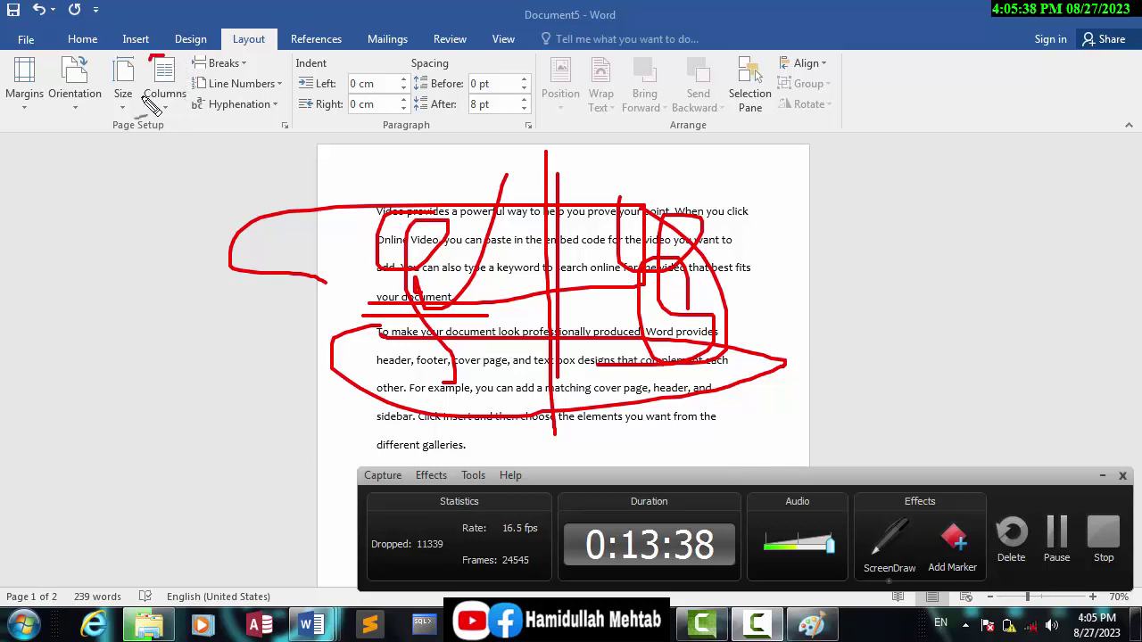
# - Circle the Columns command in red and turn off ScreenDraw in the screen recorder
pyautogui.moveTo(170, 57); pyautogui.dragTo(175, 60)
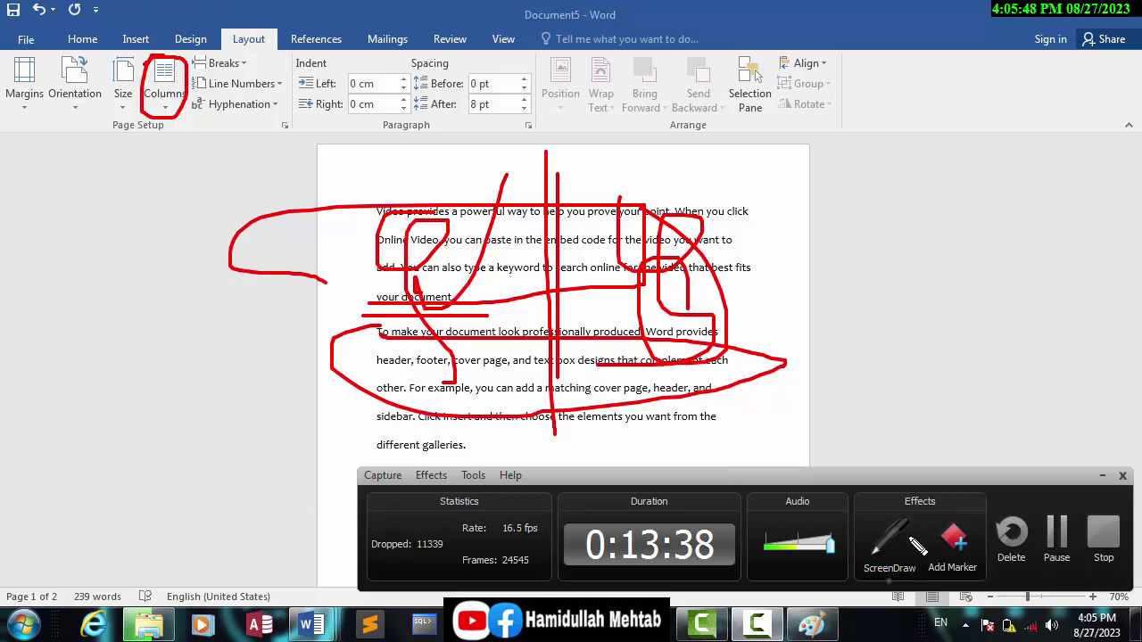
pyautogui.press('super')
pyautogui.press('super')
pyautogui.press('super')
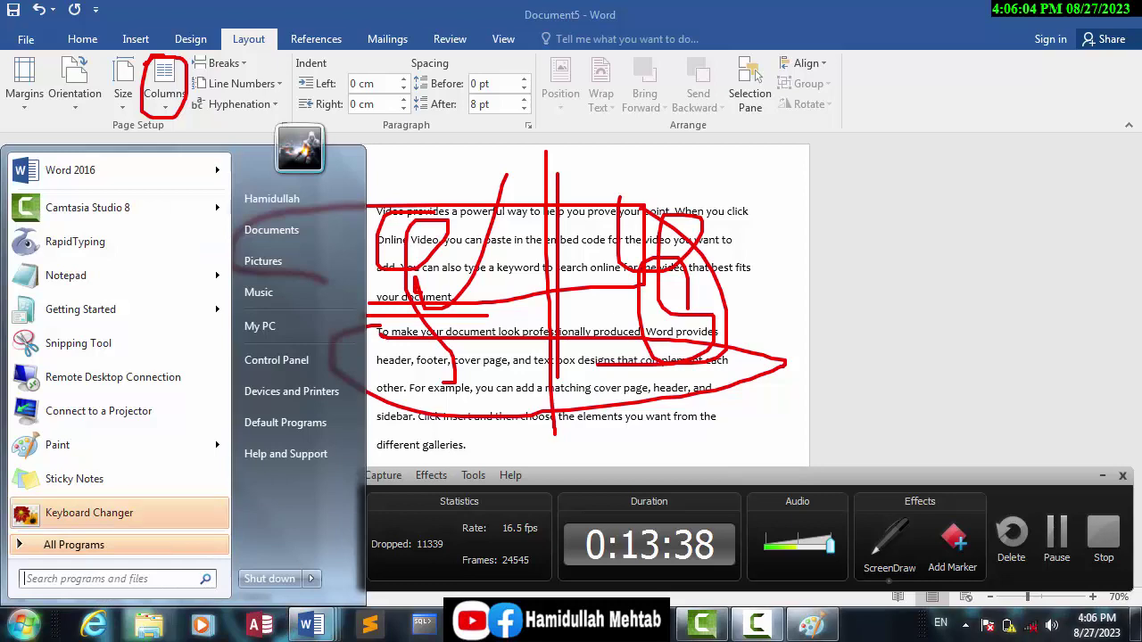
pyautogui.press('Escape')
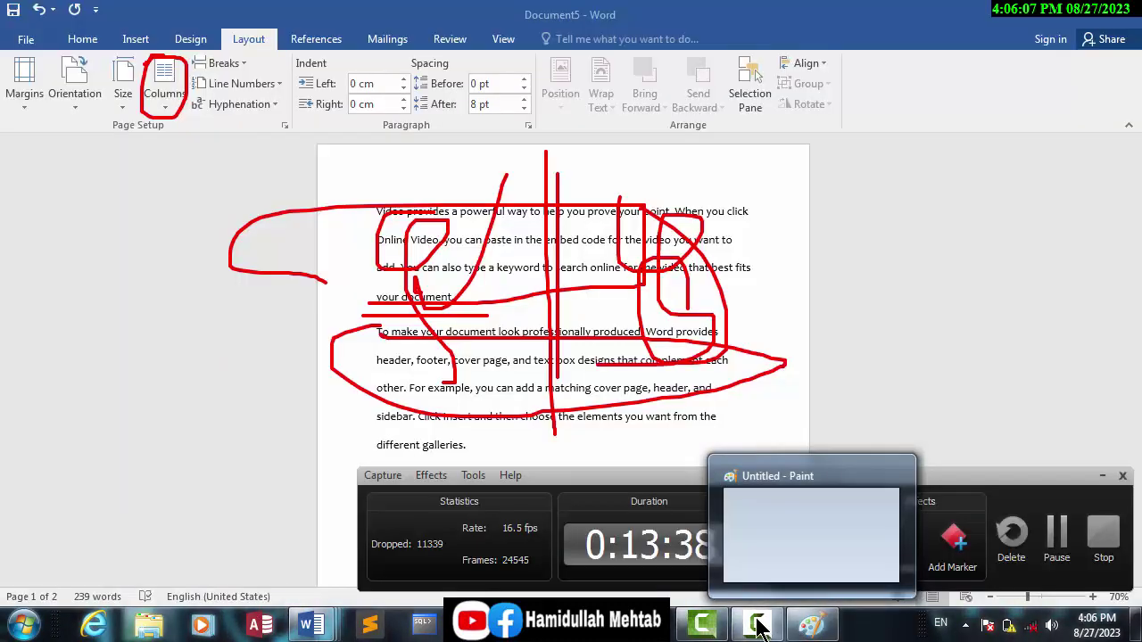
pyautogui.moveTo(758, 629)
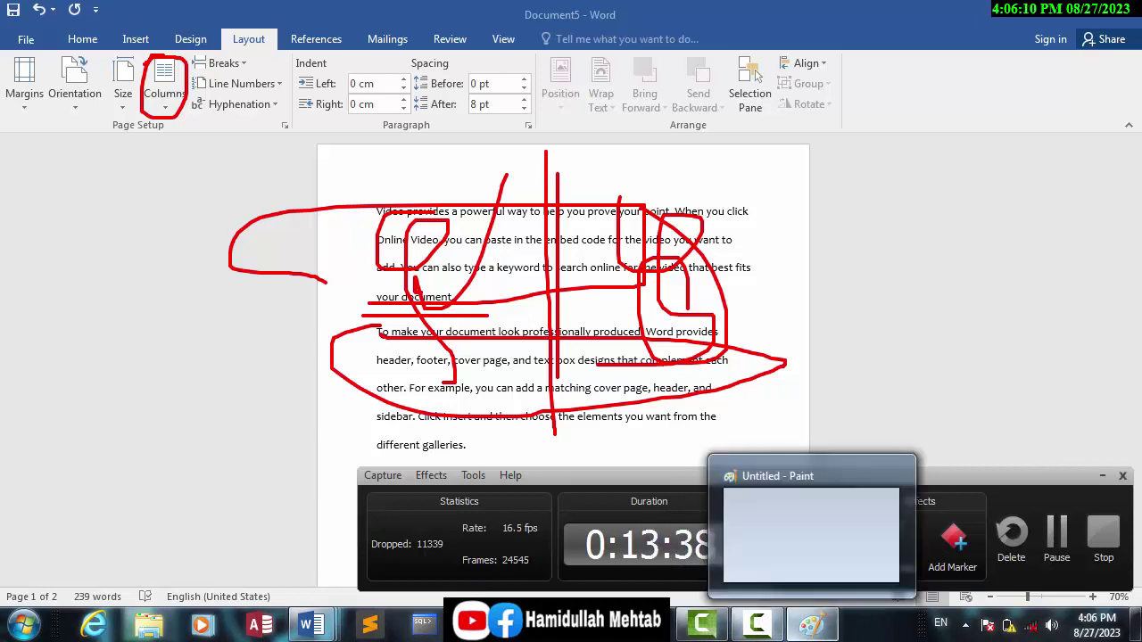
pyautogui.click(763, 586)
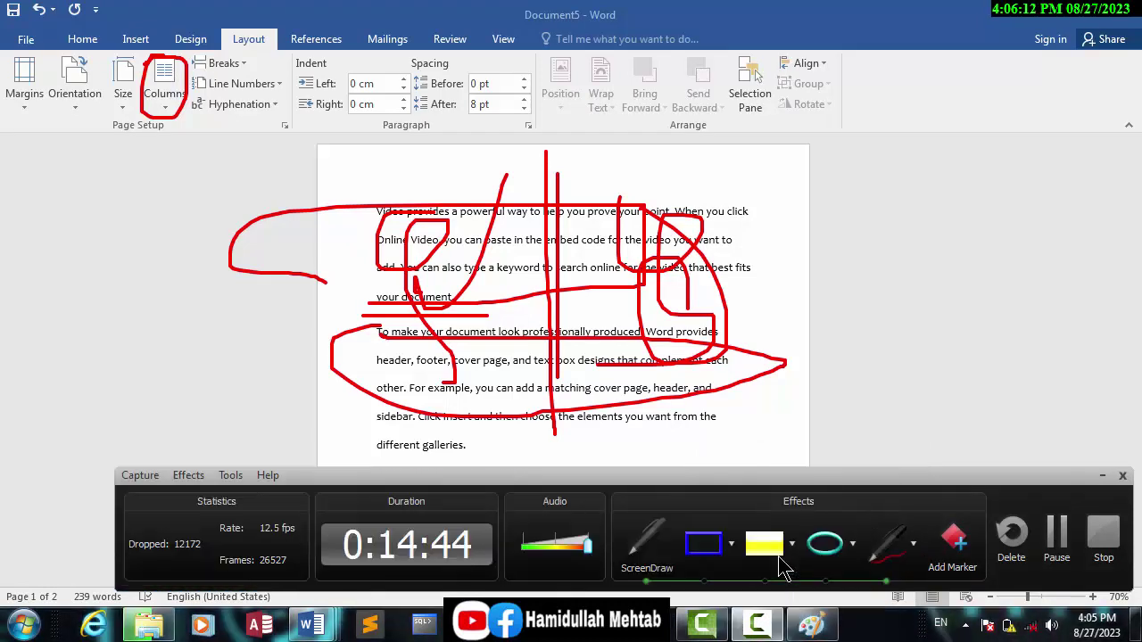
pyautogui.click(643, 550)
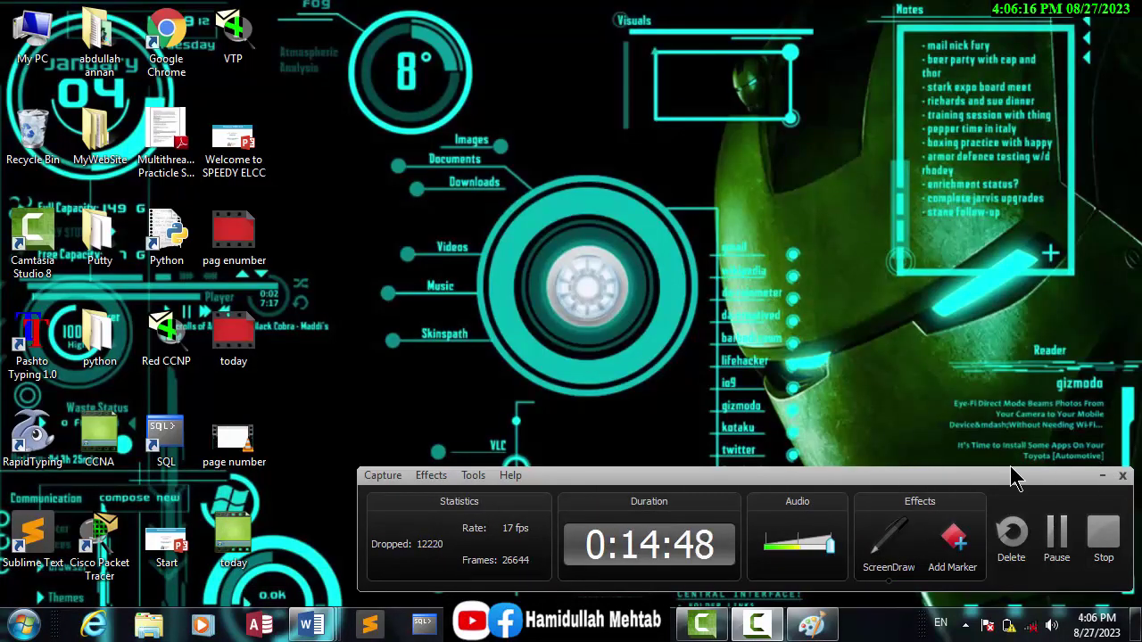
# - Close the recorder window and switch back to Document5 in Word
pyautogui.click(1122, 476)
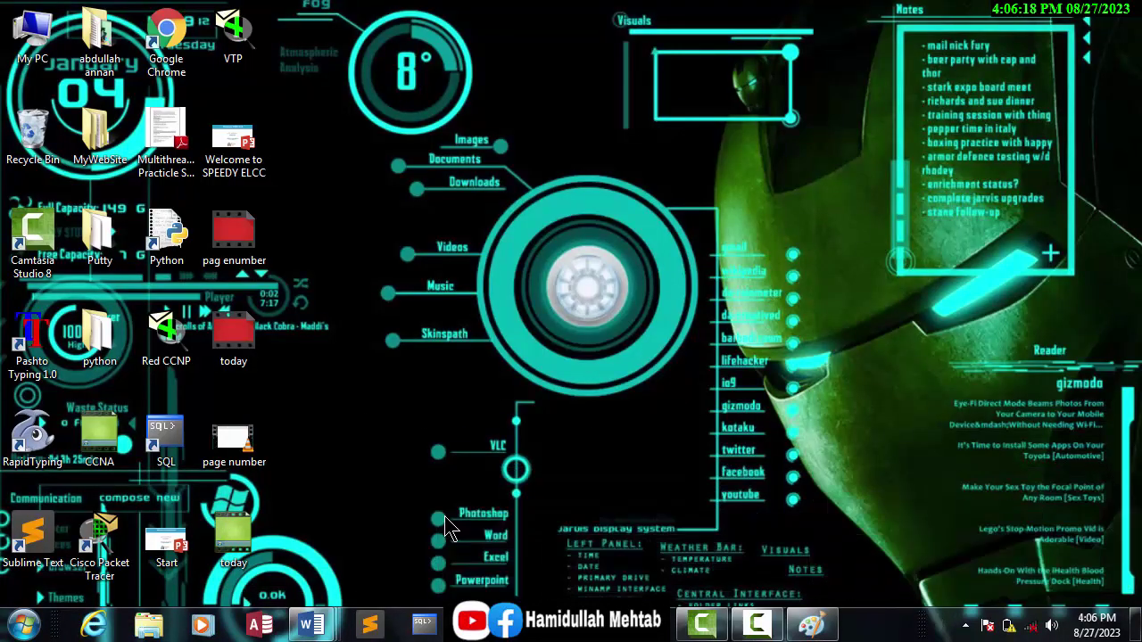
pyautogui.moveTo(312, 624)
pyautogui.click(487, 519)
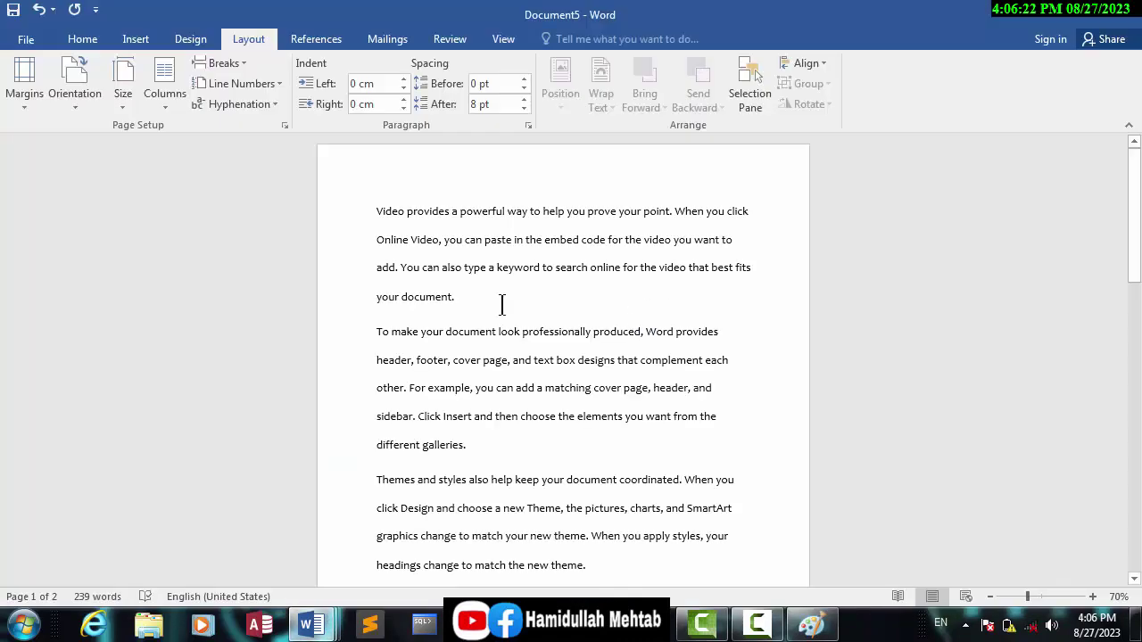
# - Split the whole document text into two columns and look through the resulting pages
pyautogui.click(162, 105)
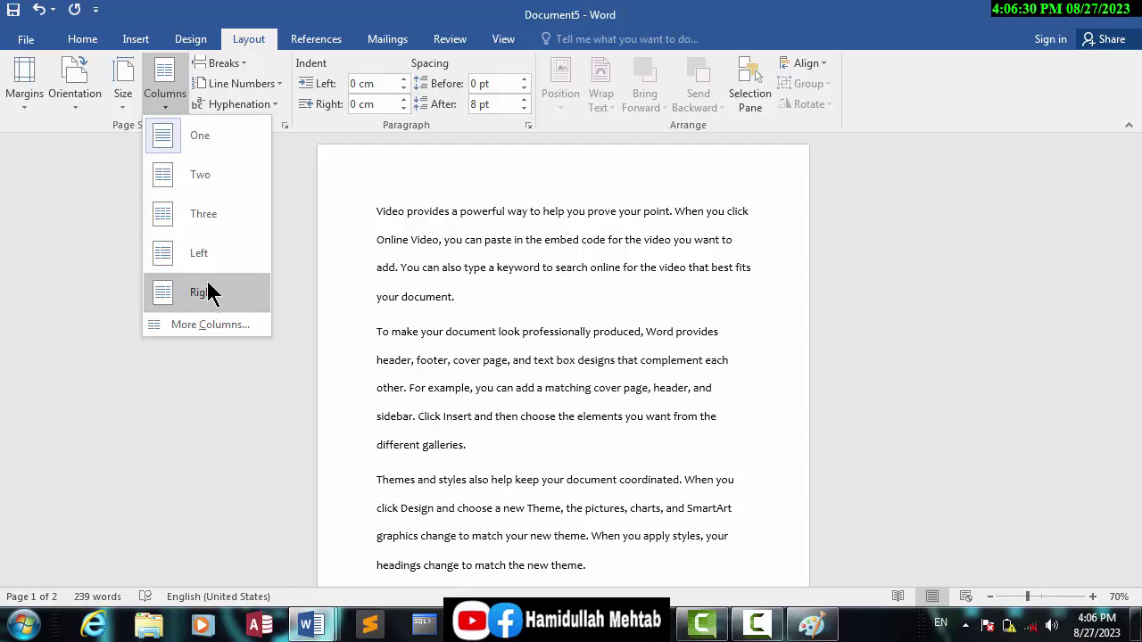
pyautogui.click(205, 174)
pyautogui.scroll(-5, 556, 178)
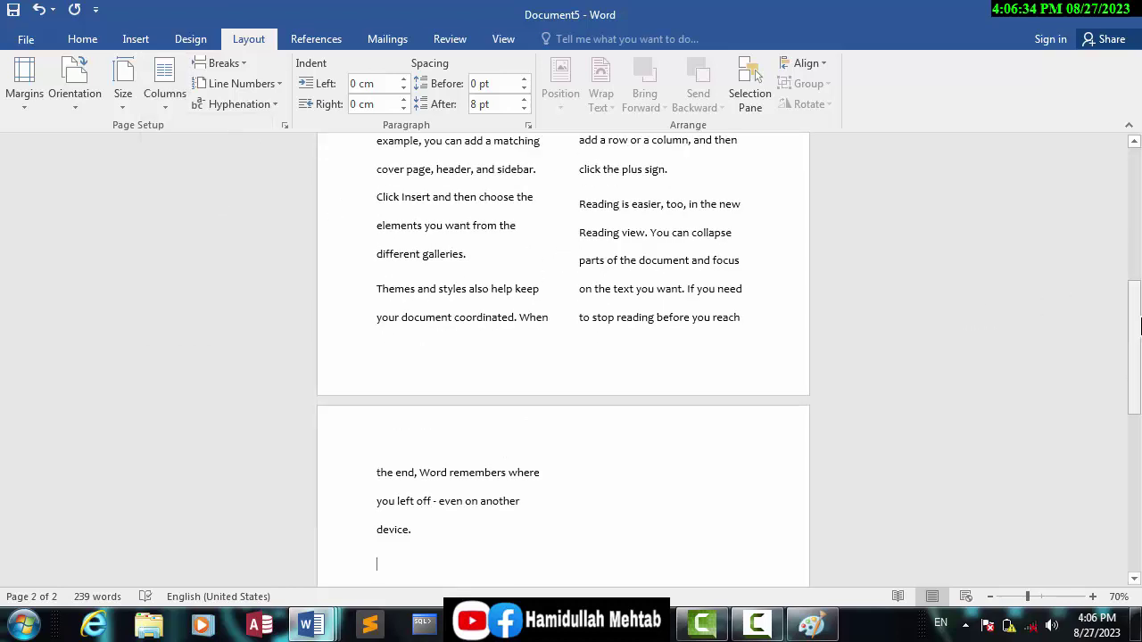
pyautogui.moveTo(1137, 327); pyautogui.dragTo(1135, 225)
# - Lengthen the document by selecting all of its text and pasting repeated copies, and clear the selection at the start
pyautogui.hotkey('ctrl', 'a')
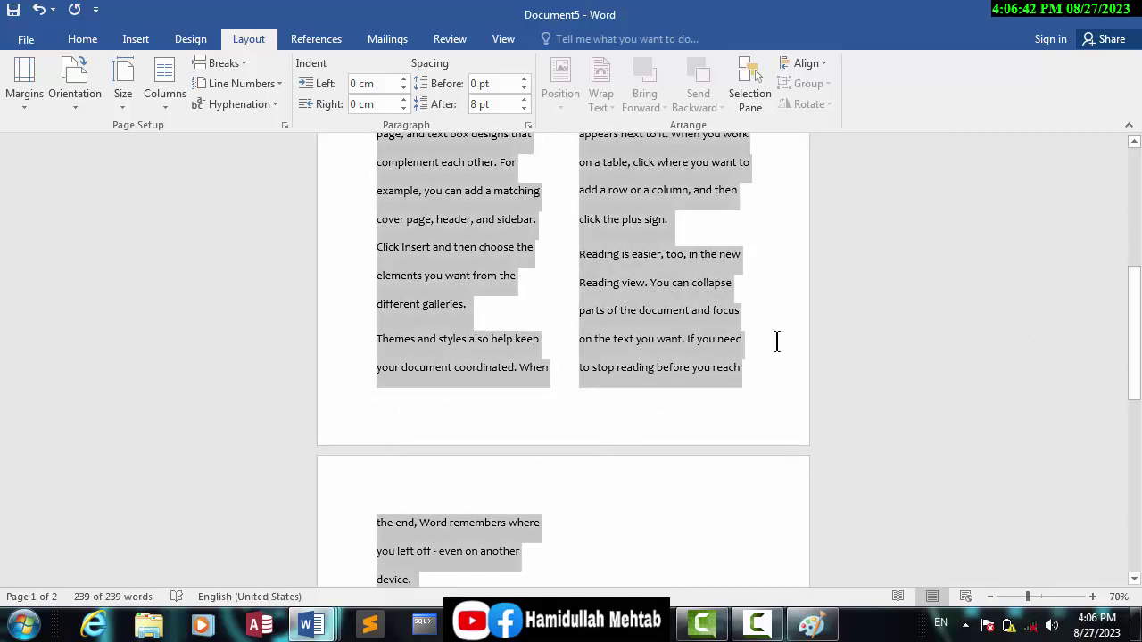
pyautogui.hotkey('ctrl', 'v')
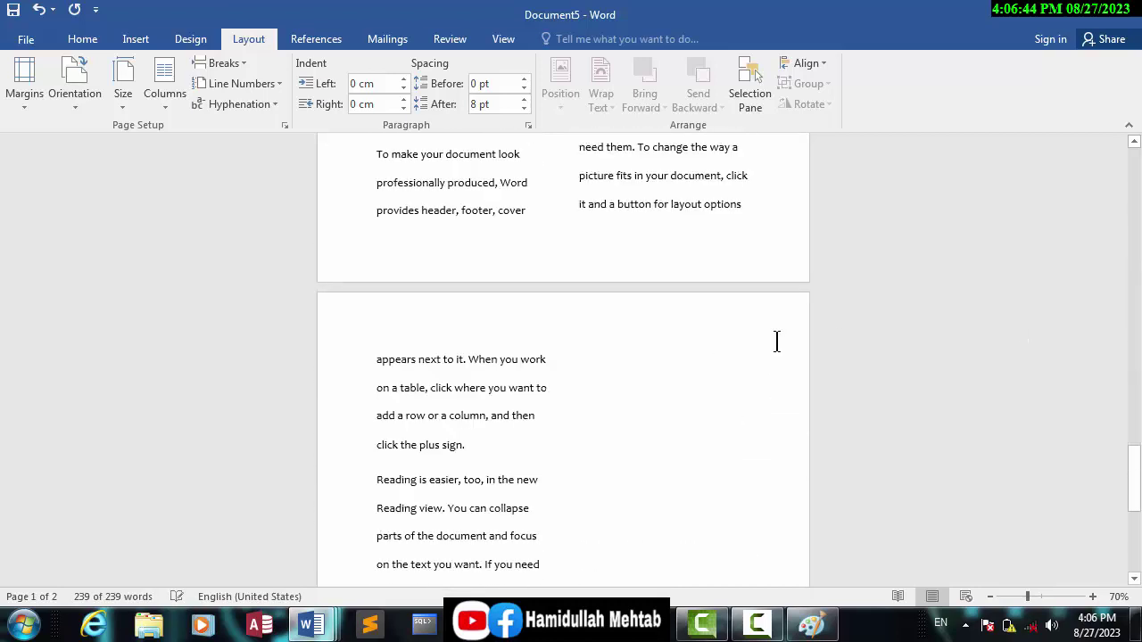
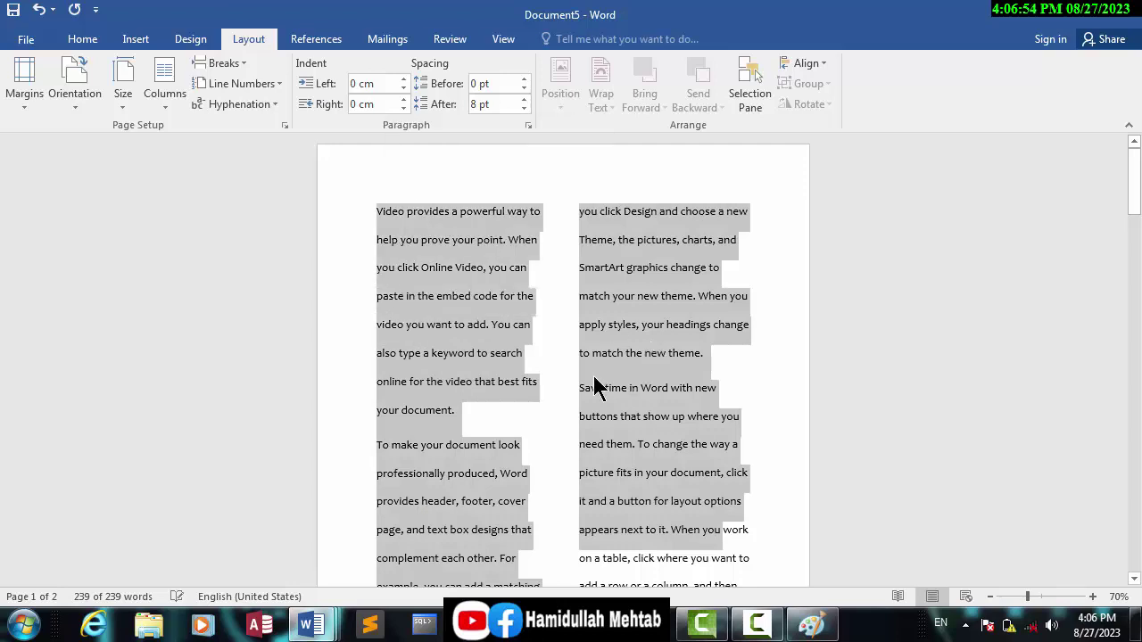
pyautogui.click(728, 467)
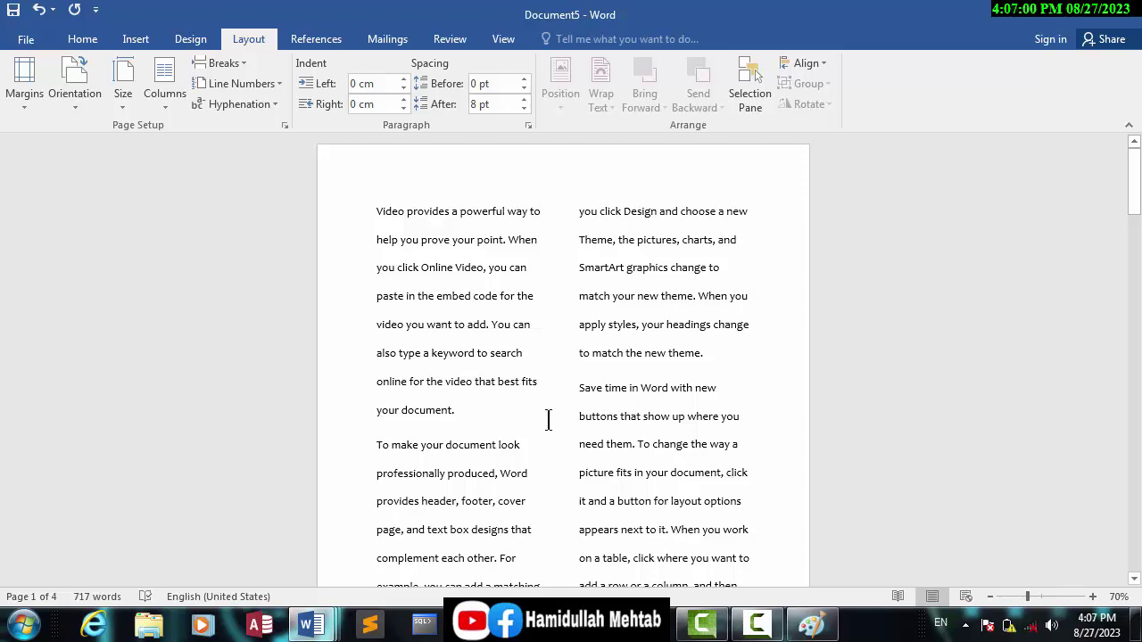
# - Highlight passages within each column and across both columns to show how the text is divided on the first page
pyautogui.moveTo(527, 355); pyautogui.dragTo(379, 241)
pyautogui.moveTo(737, 381); pyautogui.dragTo(570, 246)
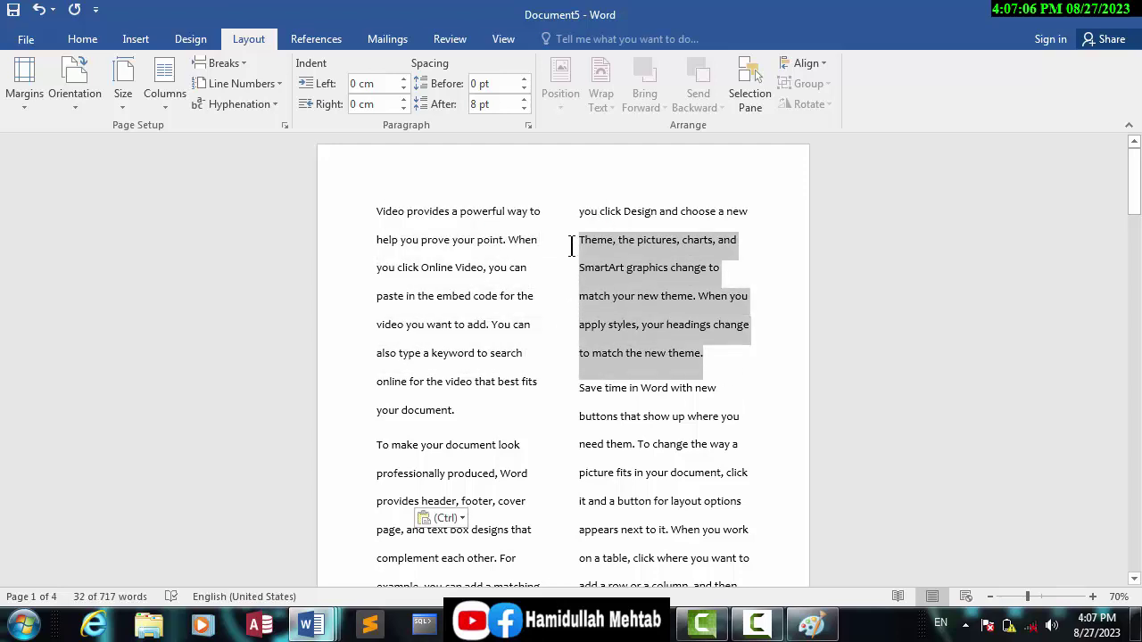
pyautogui.moveTo(538, 383); pyautogui.dragTo(373, 259)
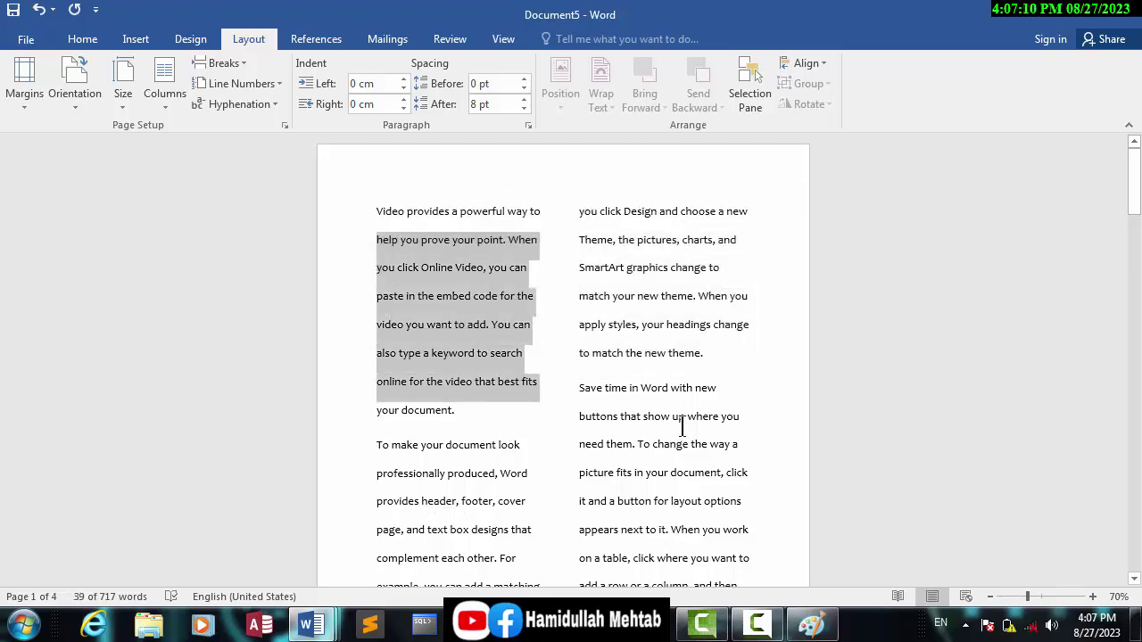
pyautogui.doubleClick(653, 511)
pyautogui.moveTo(569, 327); pyautogui.dragTo(390, 288)
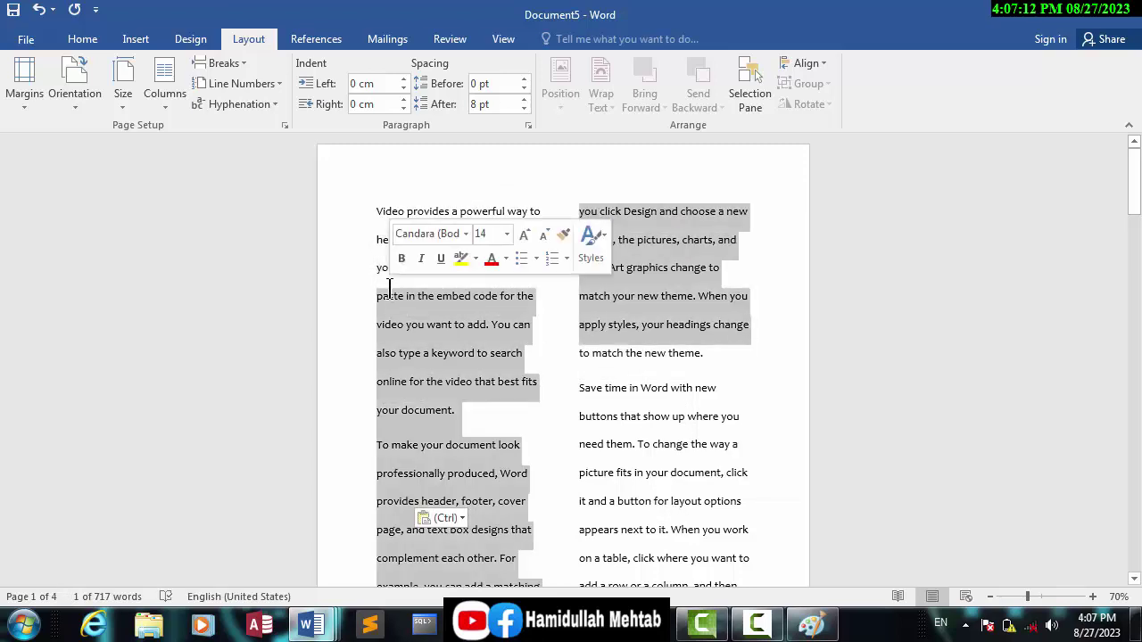
pyautogui.moveTo(669, 504); pyautogui.dragTo(414, 428)
pyautogui.click(419, 437)
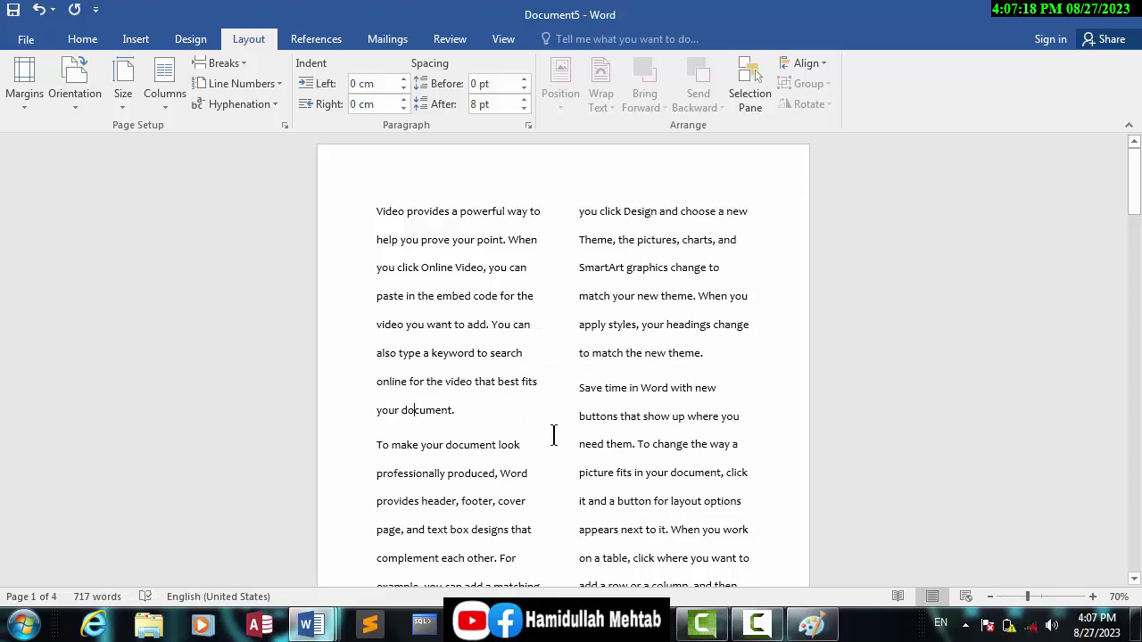
# - Undo the last pasted copy of the text and review the page and section break options without inserting any
pyautogui.scroll(-15, 453, 384)
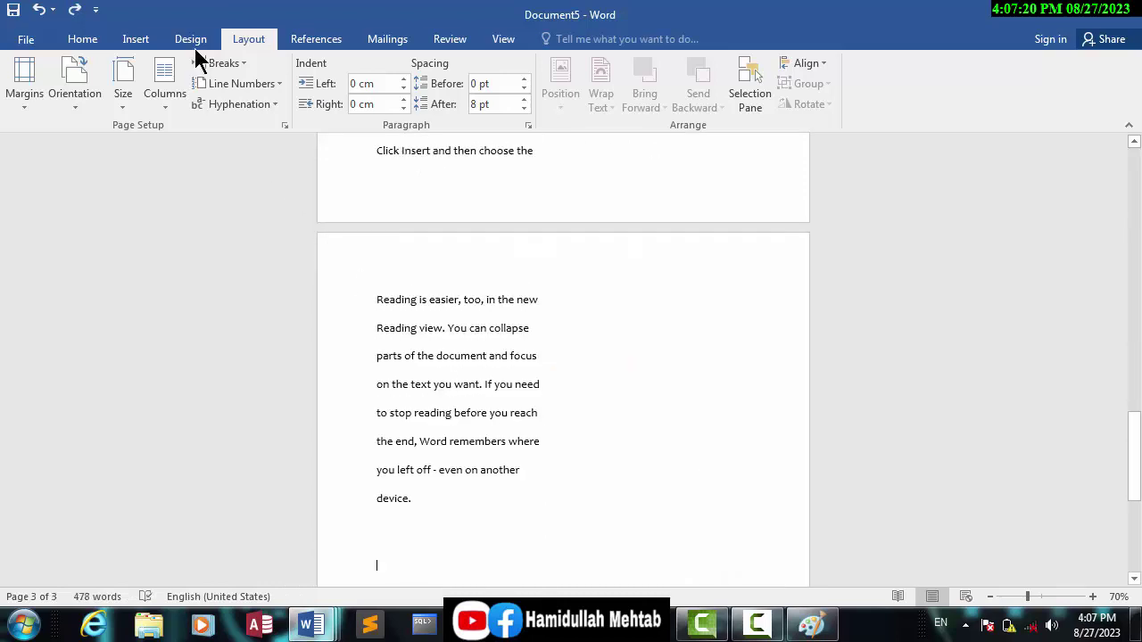
pyautogui.click(135, 39)
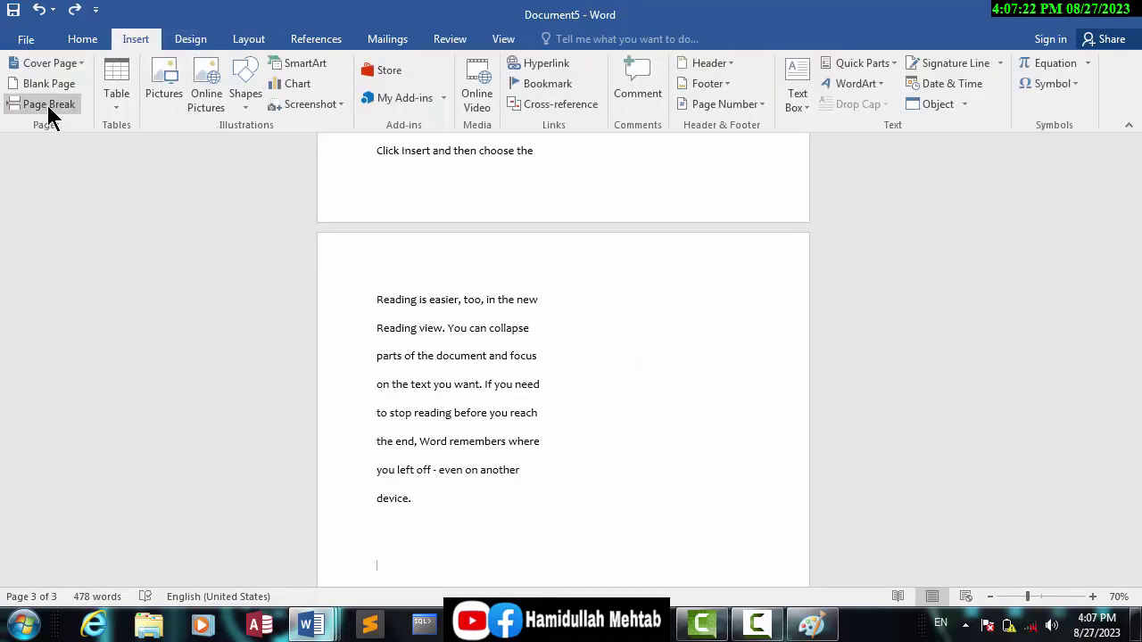
pyautogui.click(246, 43)
pyautogui.click(246, 64)
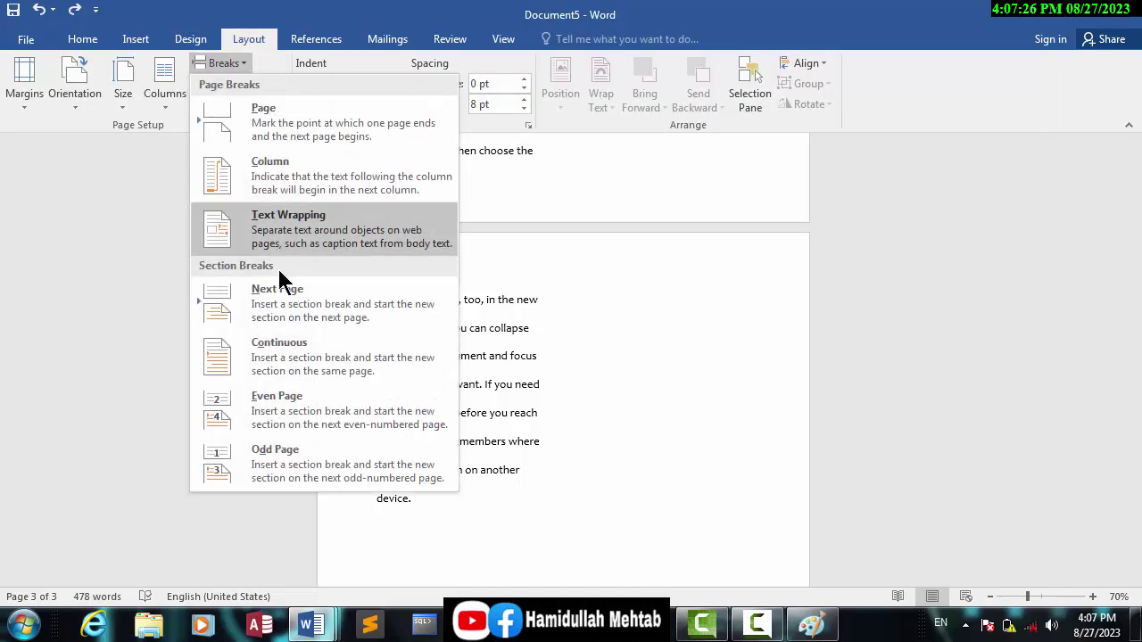
pyautogui.click(638, 263)
pyautogui.click(126, 41)
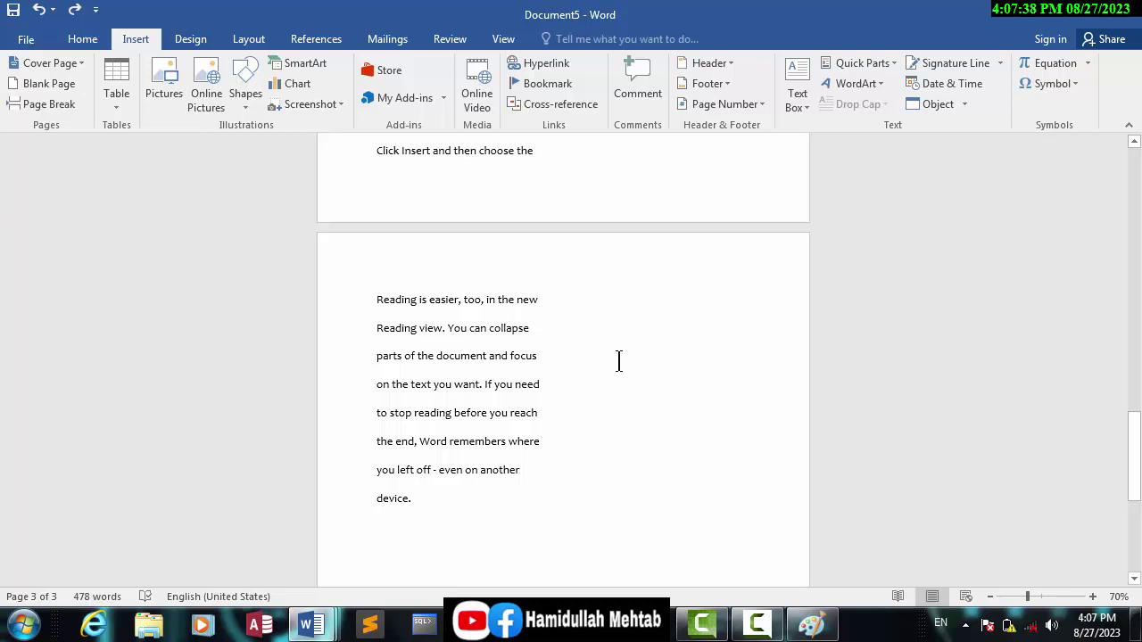
pyautogui.click(252, 41)
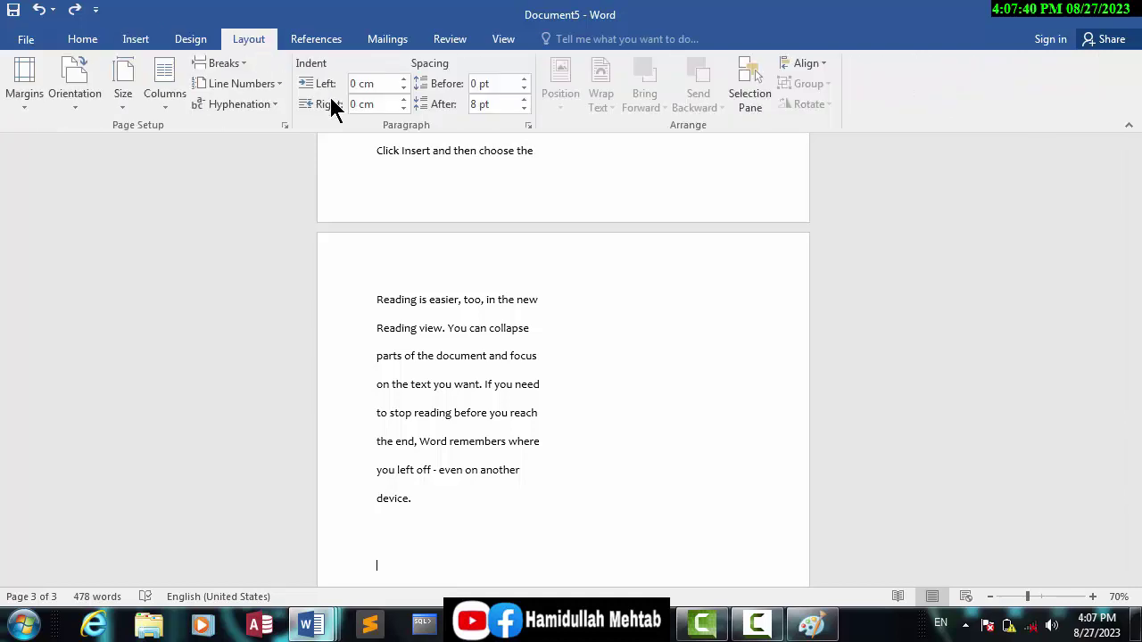
pyautogui.click(242, 64)
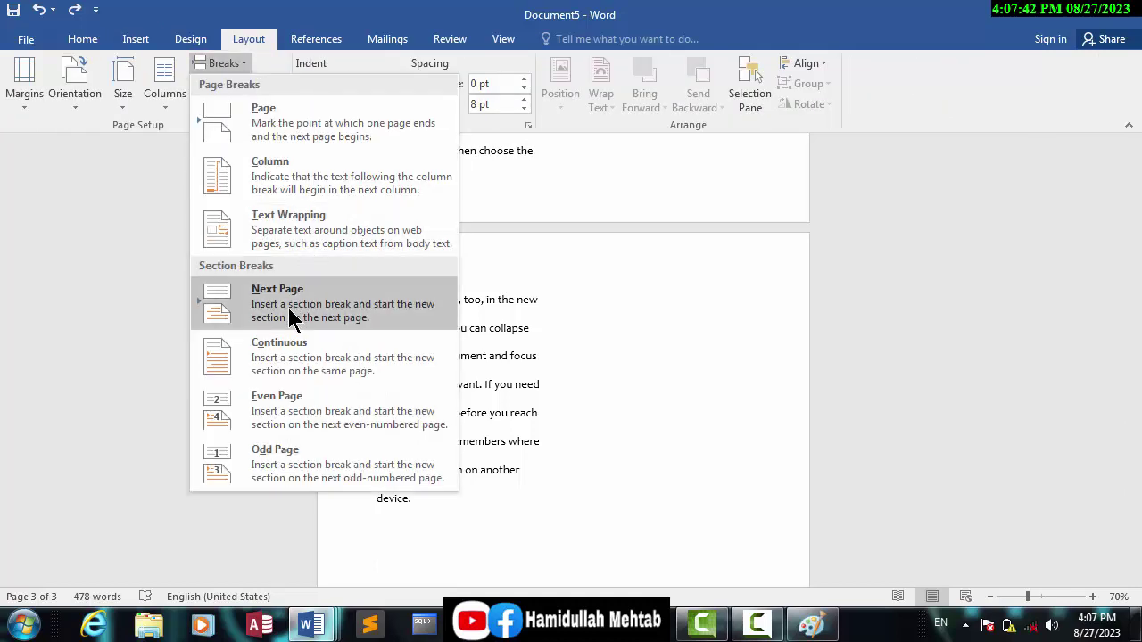
pyautogui.click(635, 295)
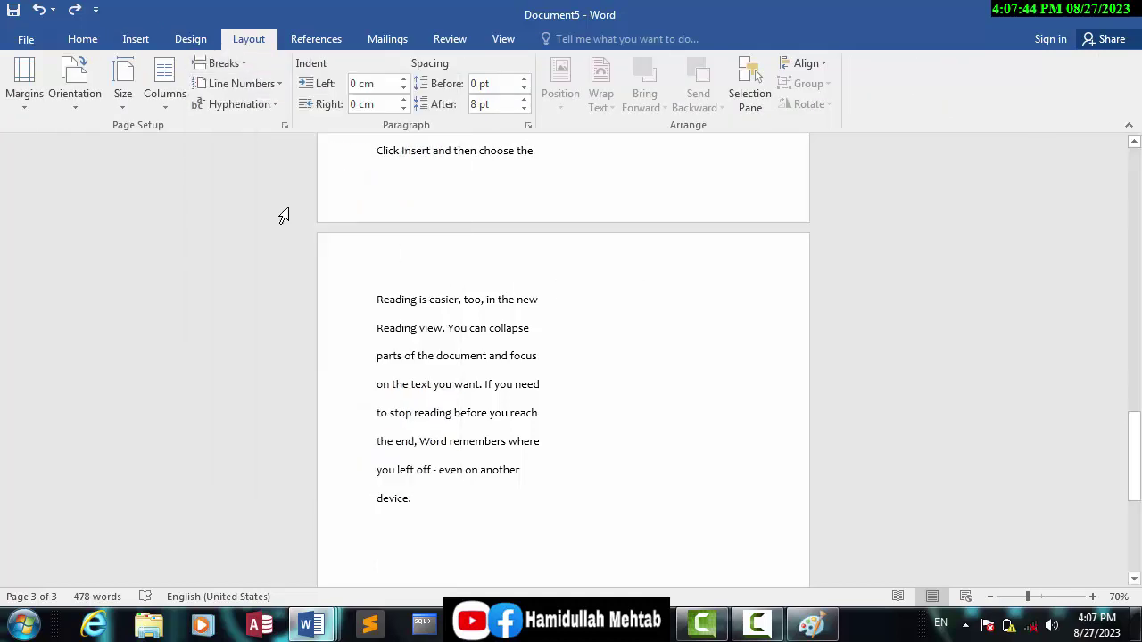
pyautogui.click(136, 39)
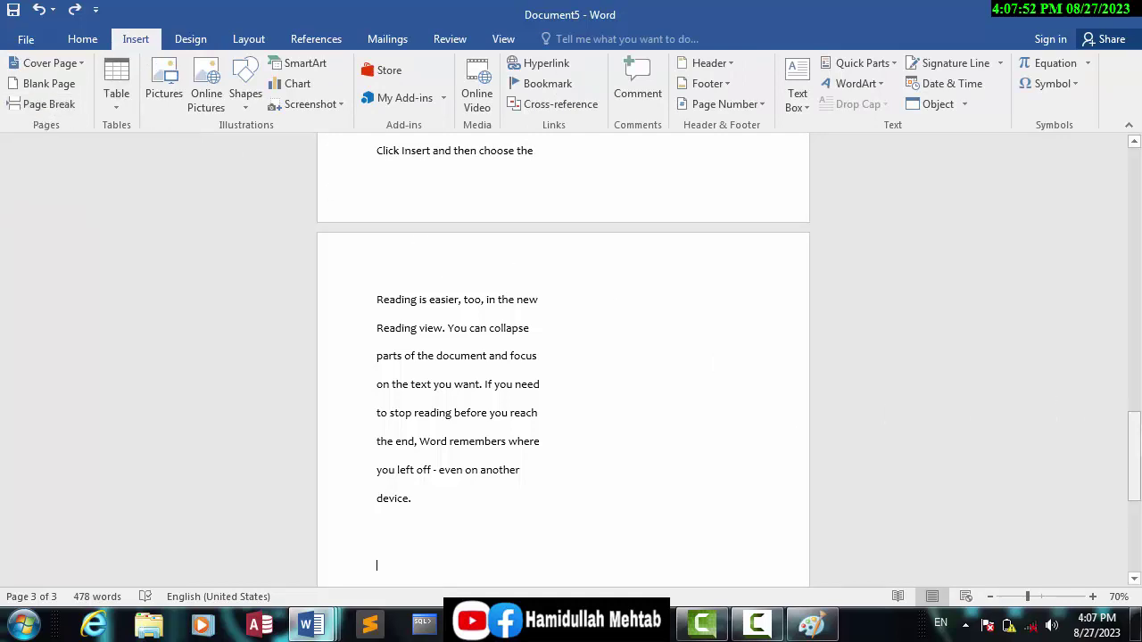
# - Set the document text back to one column
pyautogui.click(243, 39)
pyautogui.click(166, 86)
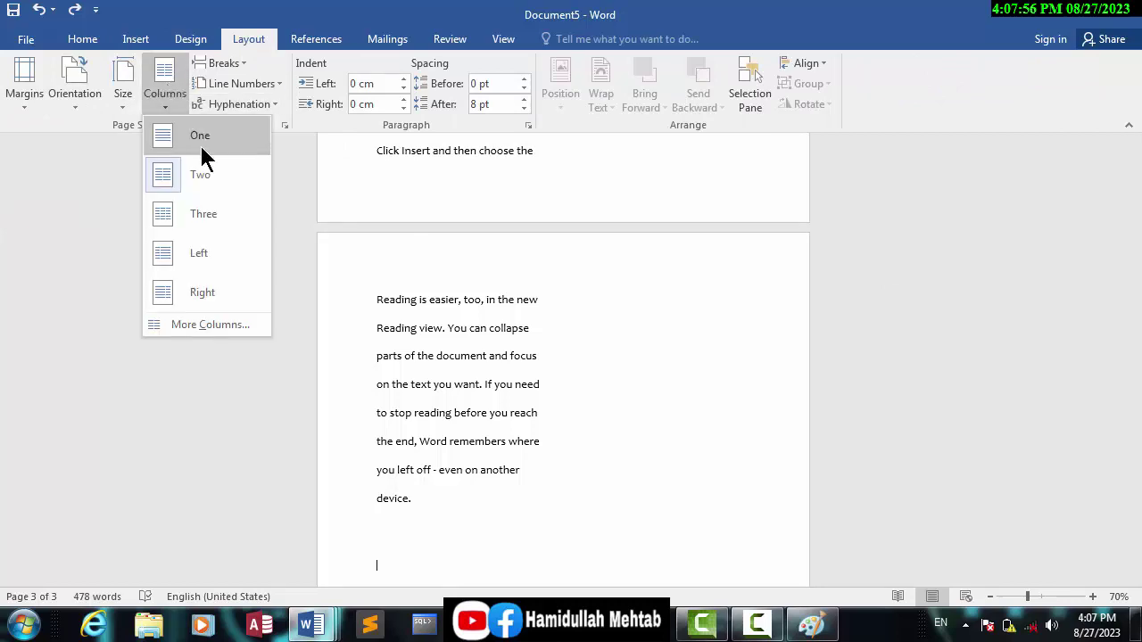
pyautogui.click(199, 143)
# - Insert a page break on the first page after the second paragraph, which ends with "different galleries."
pyautogui.moveTo(1135, 459); pyautogui.dragTo(1133, 174)
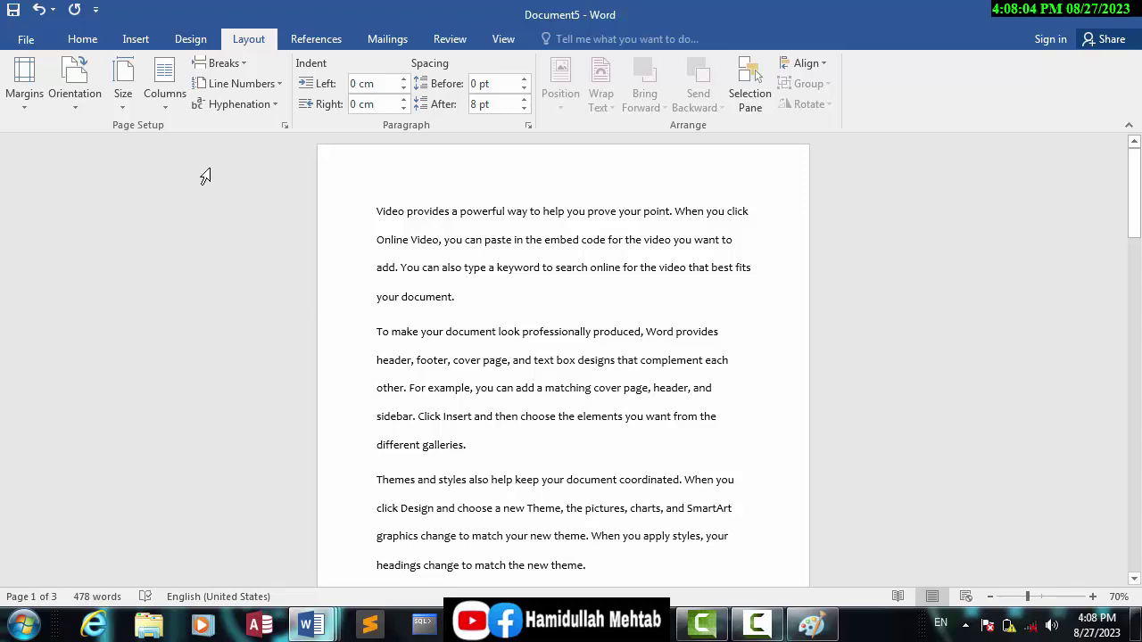
pyautogui.click(135, 39)
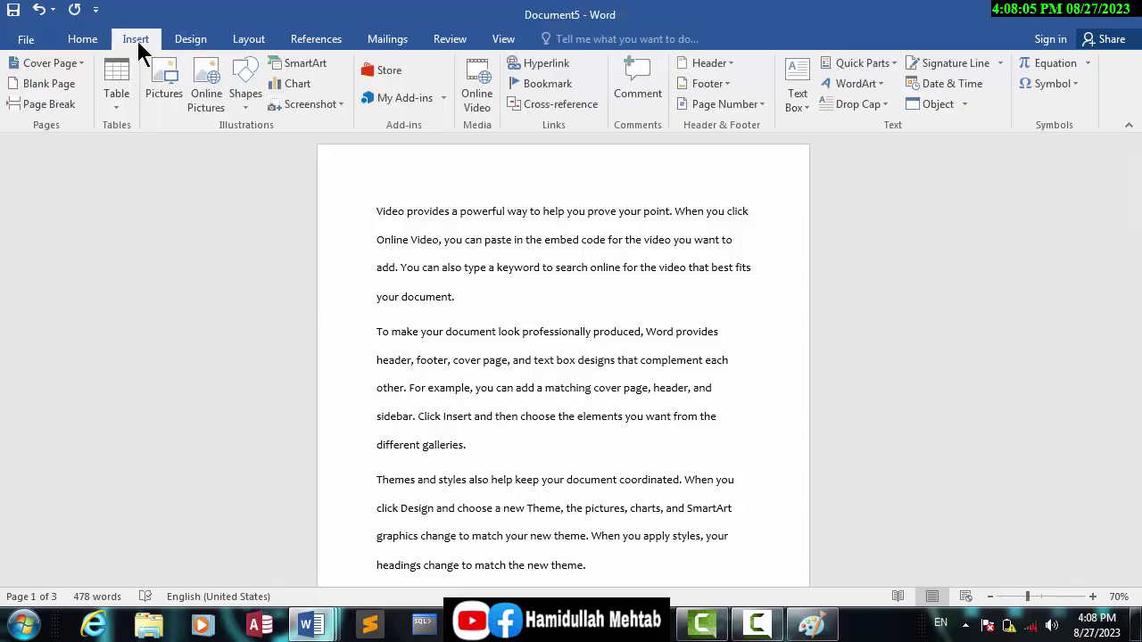
pyautogui.click(44, 109)
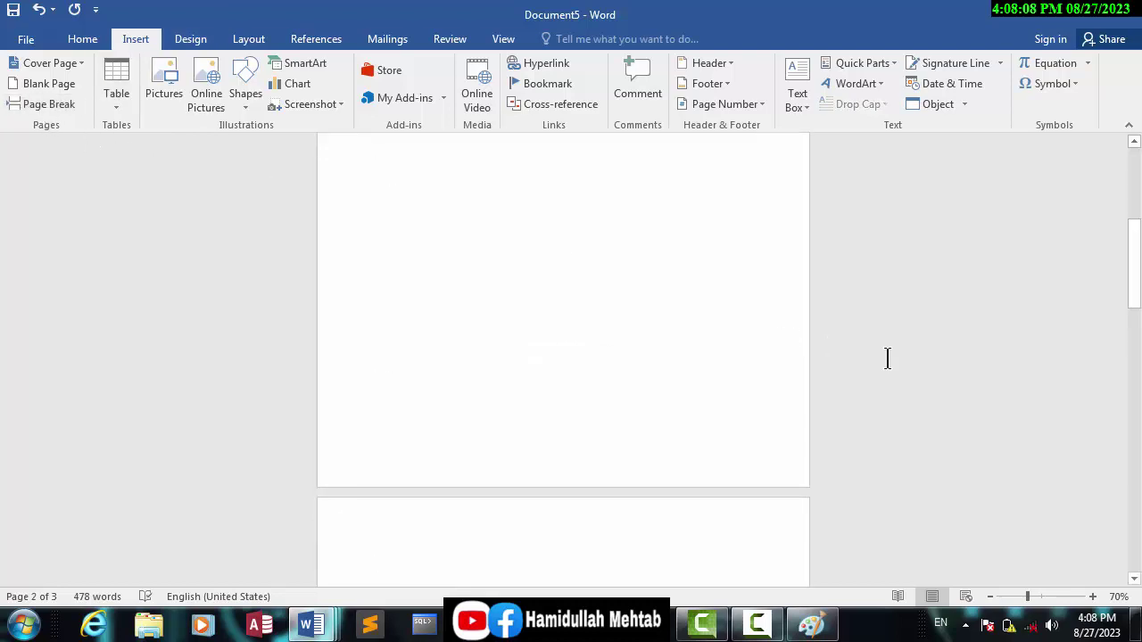
# - Select the two paragraphs on the first page and split only them into two columns
pyautogui.moveTo(1133, 264); pyautogui.dragTo(1134, 202)
pyautogui.click(504, 396)
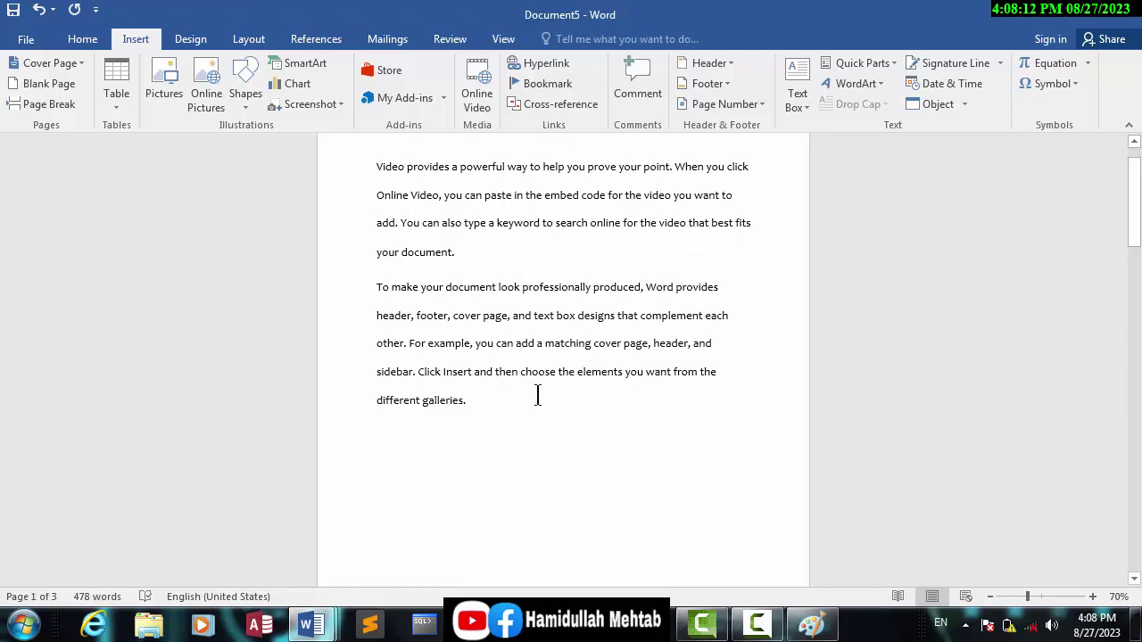
pyautogui.moveTo(352, 284); pyautogui.dragTo(318, 158)
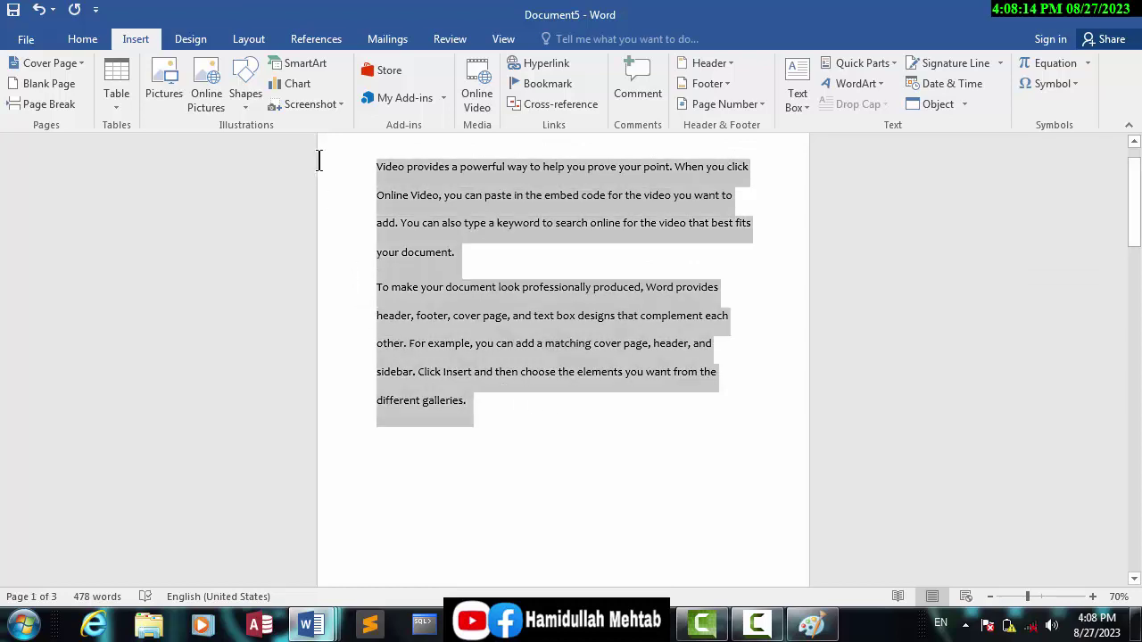
pyautogui.click(248, 39)
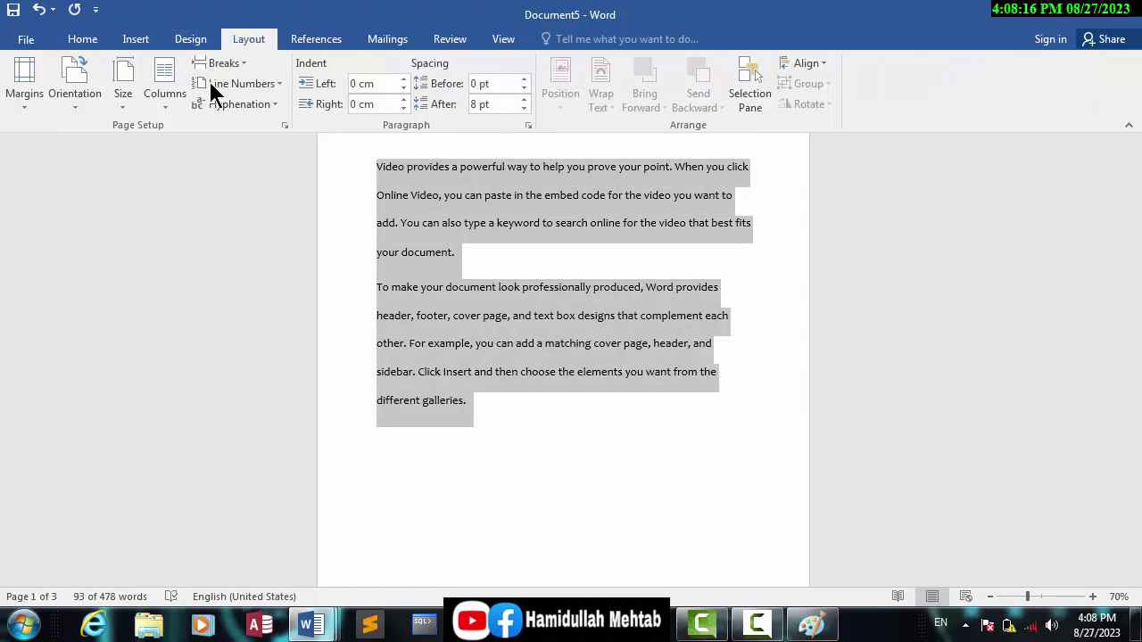
pyautogui.click(163, 103)
pyautogui.click(171, 141)
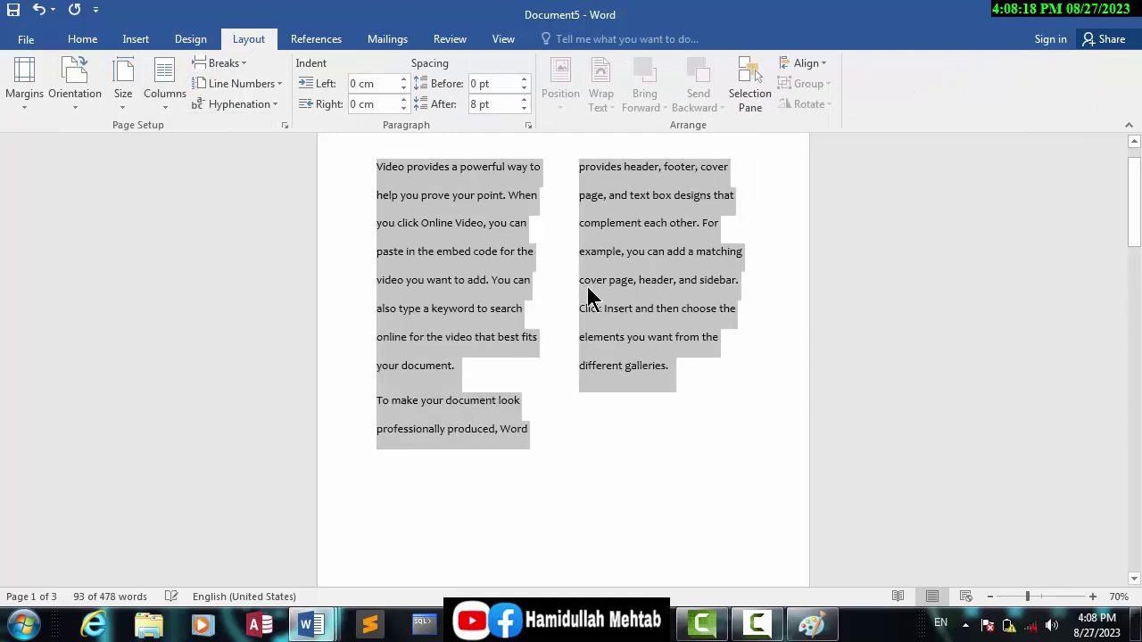
pyautogui.moveTo(1133, 219); pyautogui.dragTo(1134, 144)
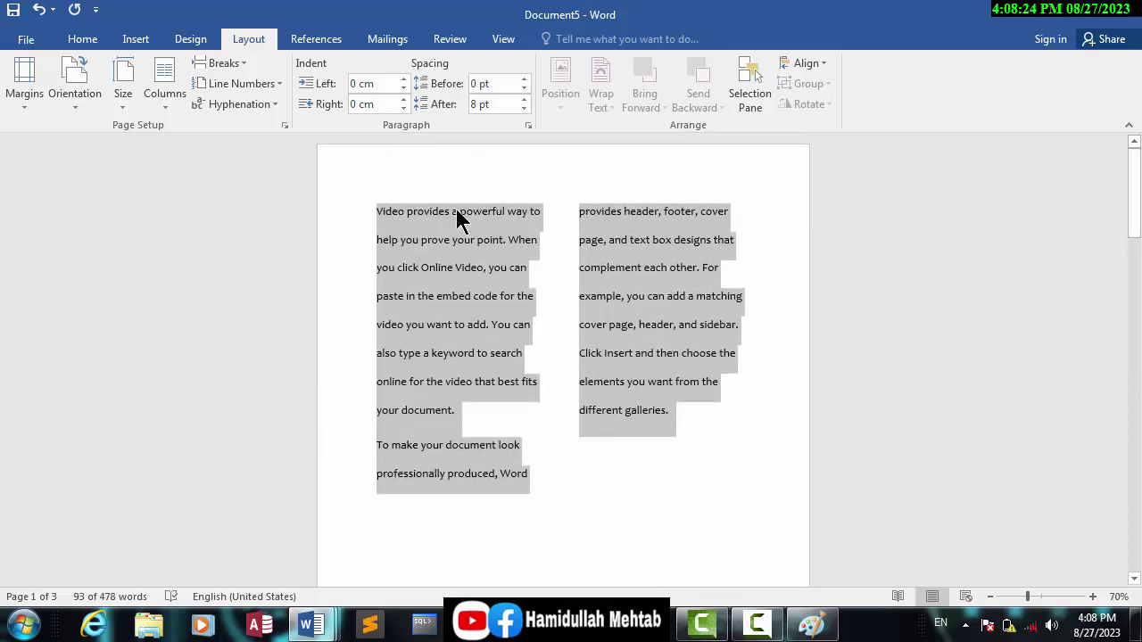
# - Add a line between the two columns of the selected text on the first page, keeping equal column widths
pyautogui.click(169, 113)
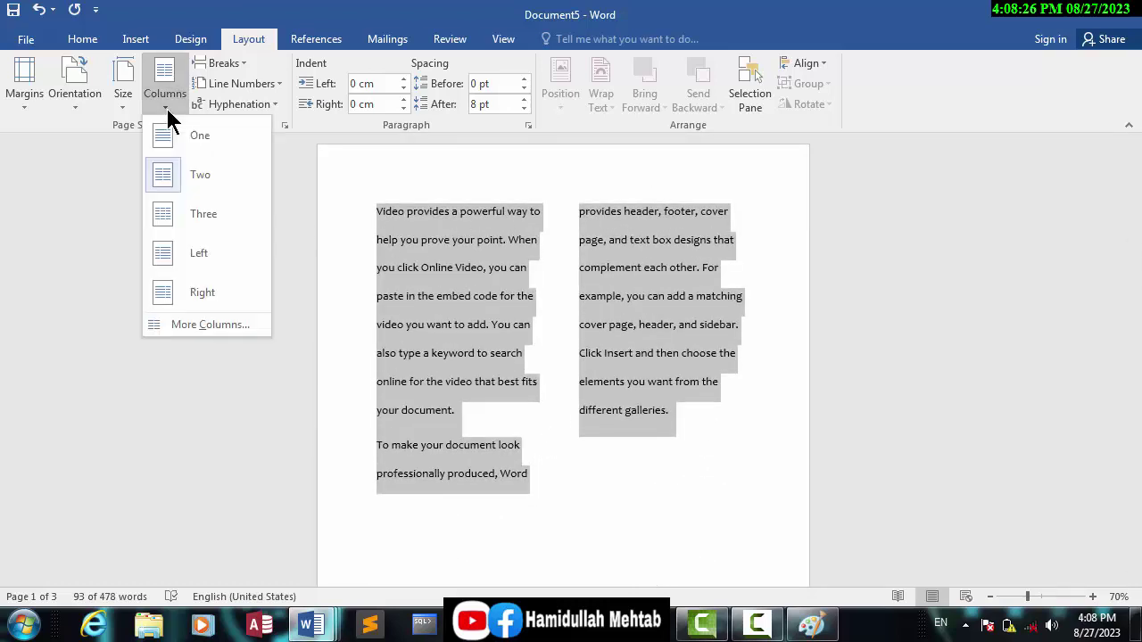
pyautogui.click(206, 327)
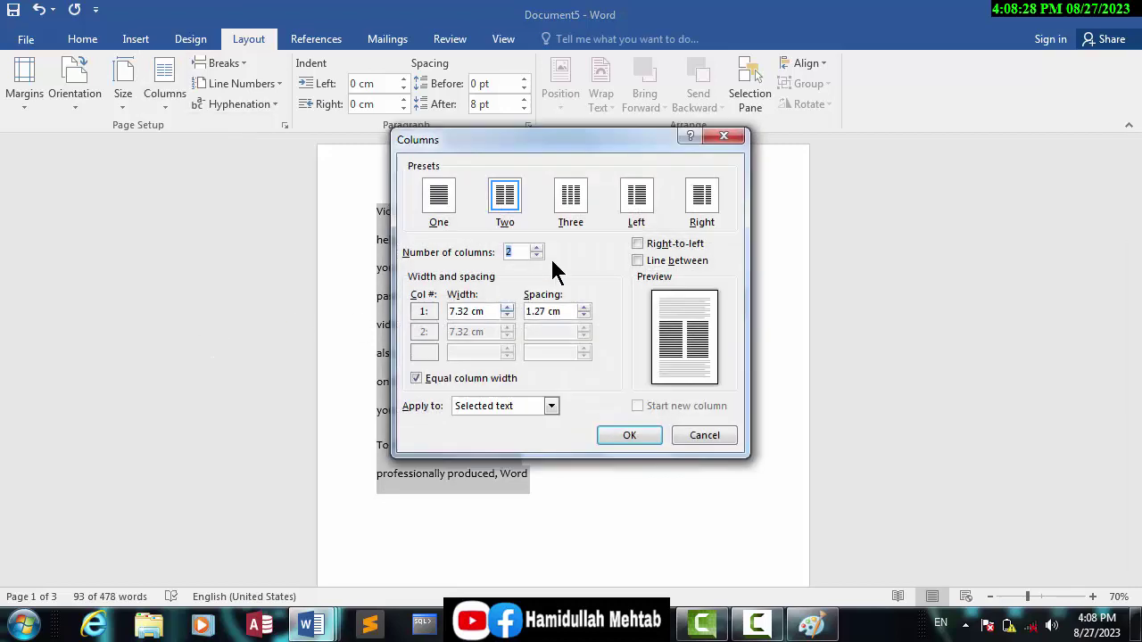
pyautogui.moveTo(588, 138); pyautogui.dragTo(485, 141)
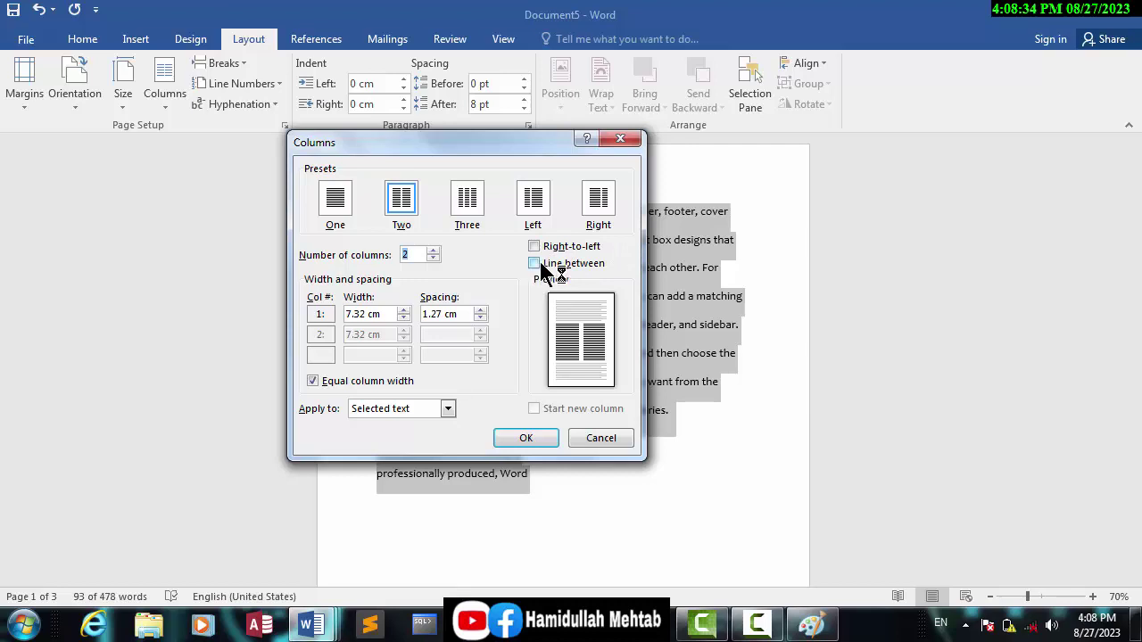
pyautogui.press('super+plus')
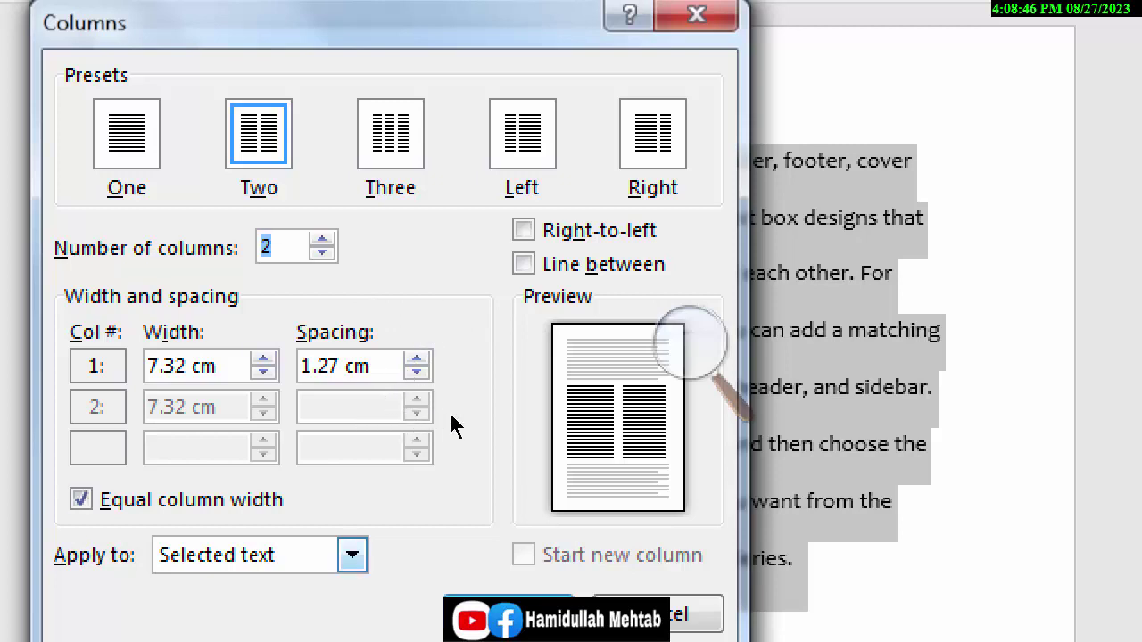
pyautogui.click(525, 266)
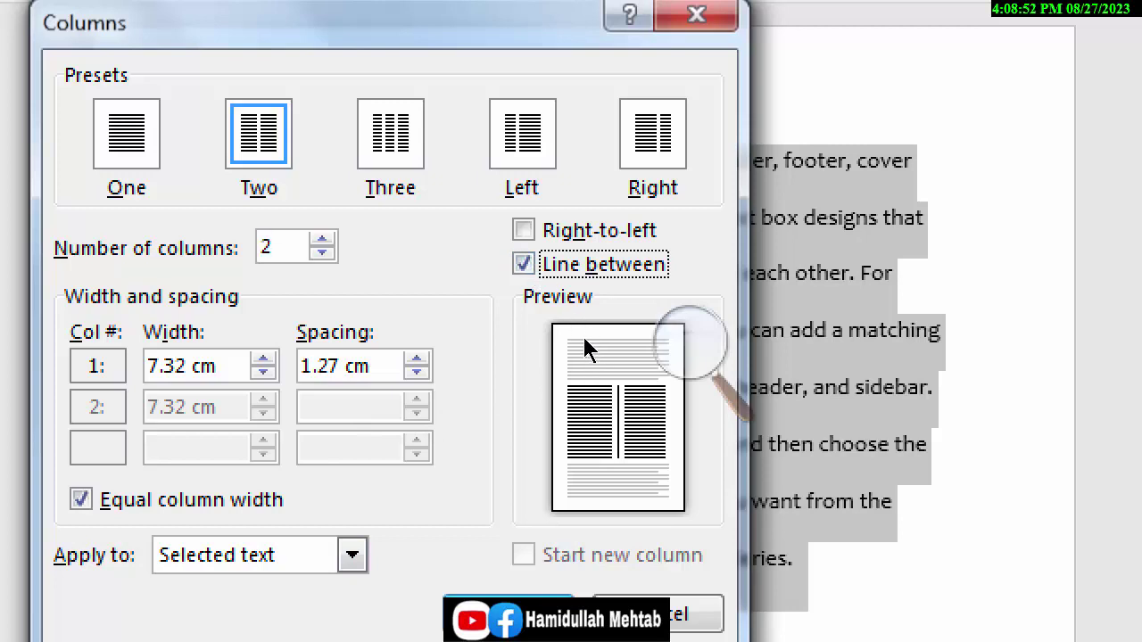
pyautogui.click(526, 265)
pyautogui.click(528, 266)
pyautogui.press('Return')
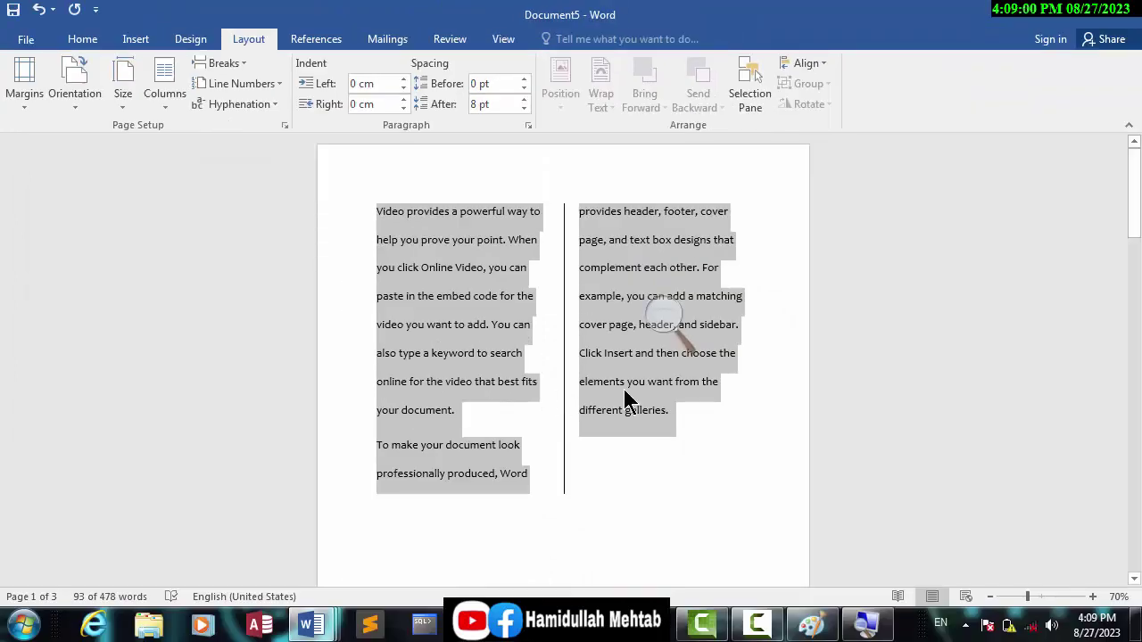
pyautogui.click(703, 510)
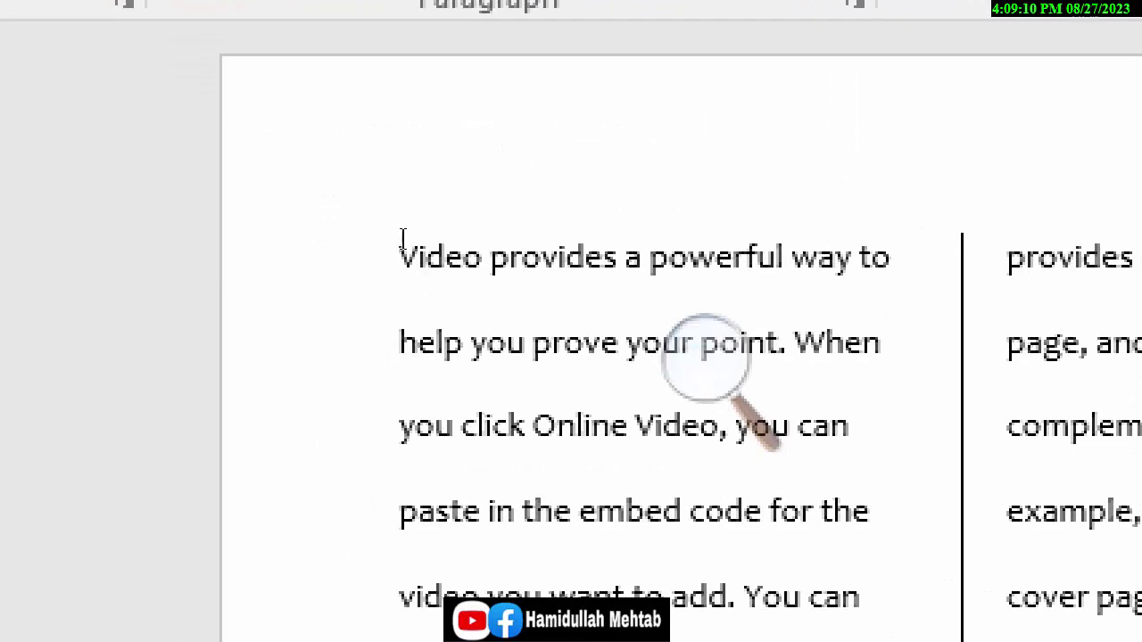
# - Close the Windows Magnifier so the document is shown without screen magnification
pyautogui.moveTo(383, 247)
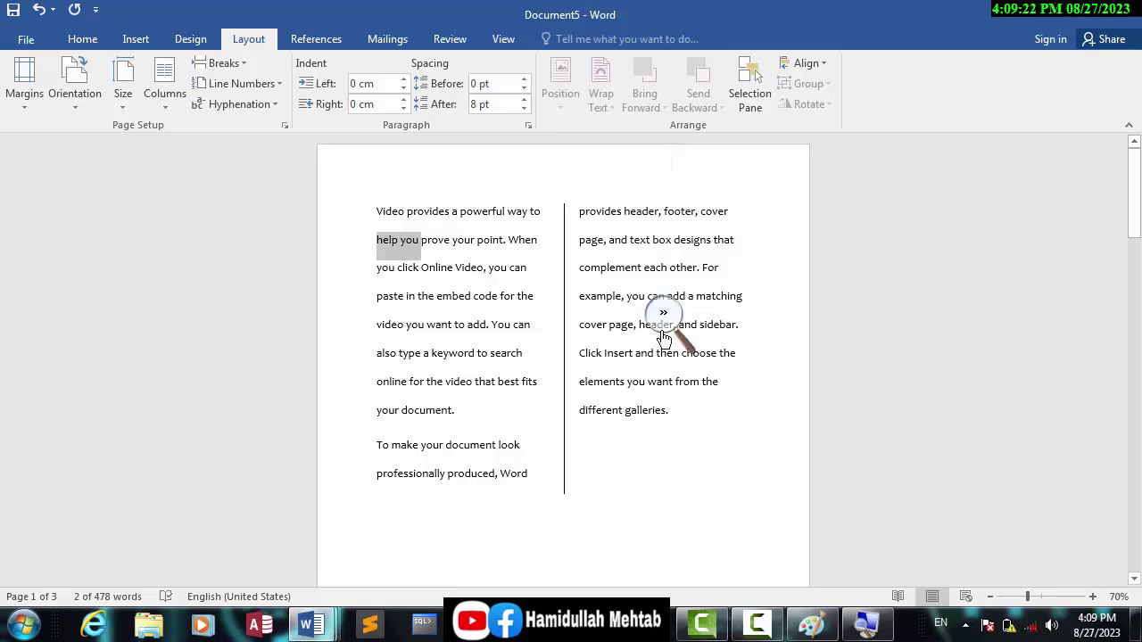
pyautogui.click(667, 317)
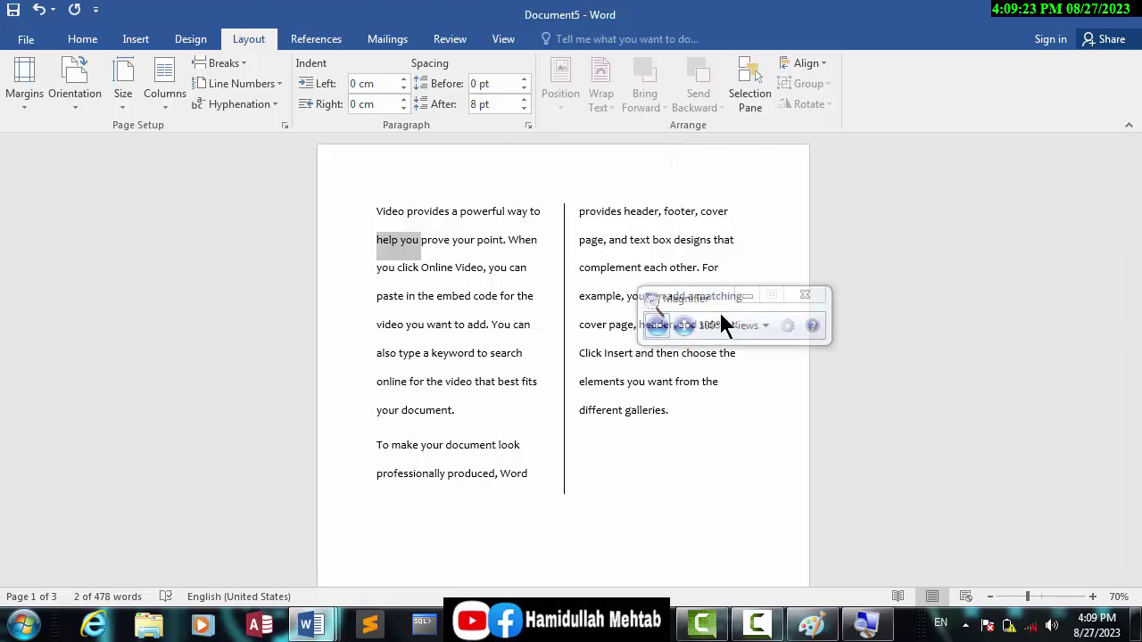
pyautogui.click(814, 296)
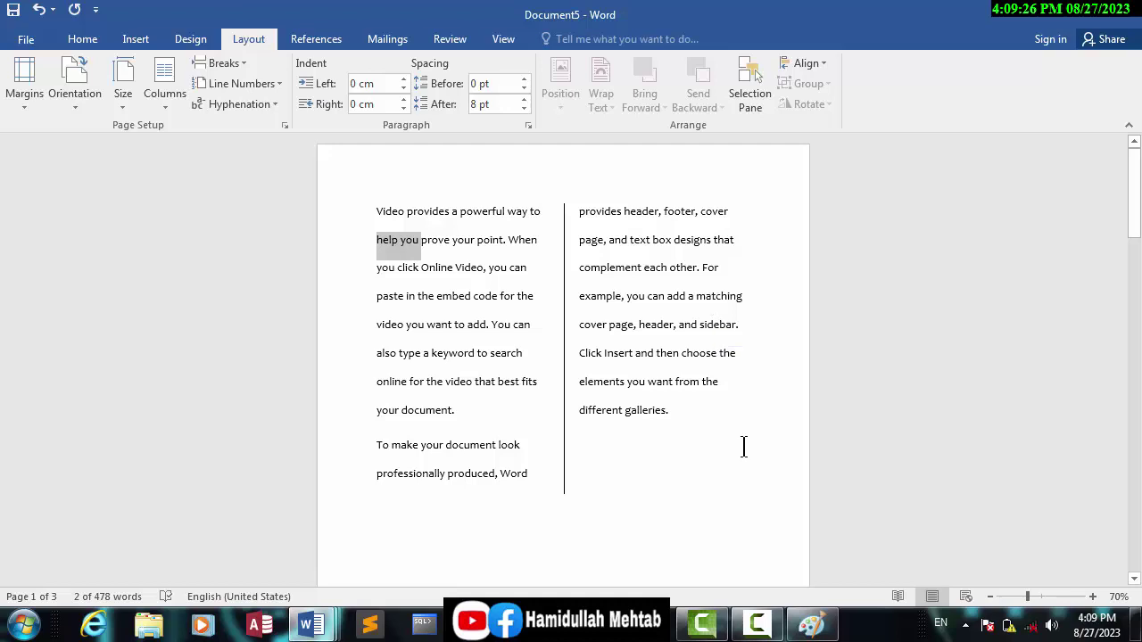
pyautogui.click(759, 629)
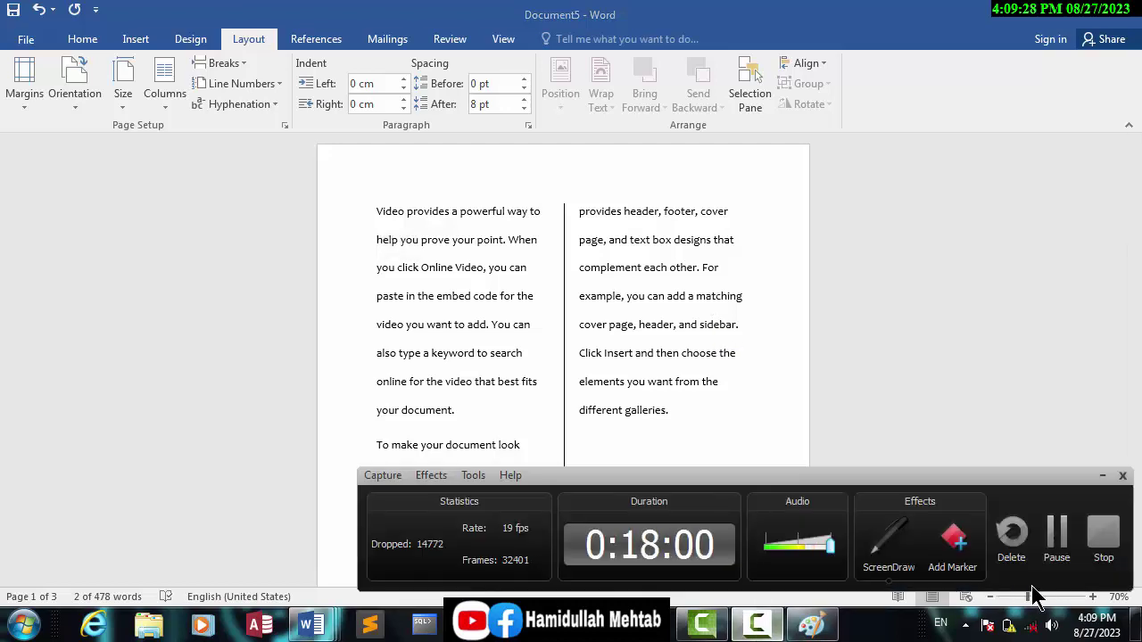